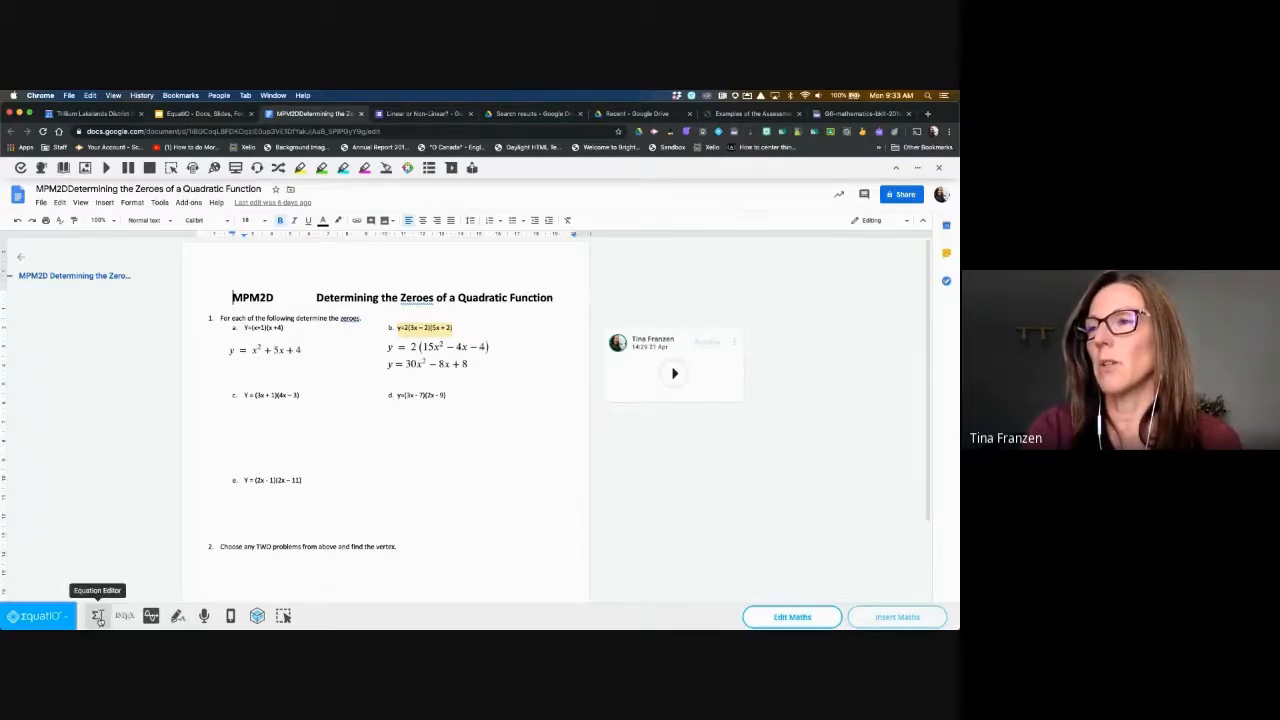
- Open the EquatIO equation editor and begin the equation with "y ="
click(98, 617)
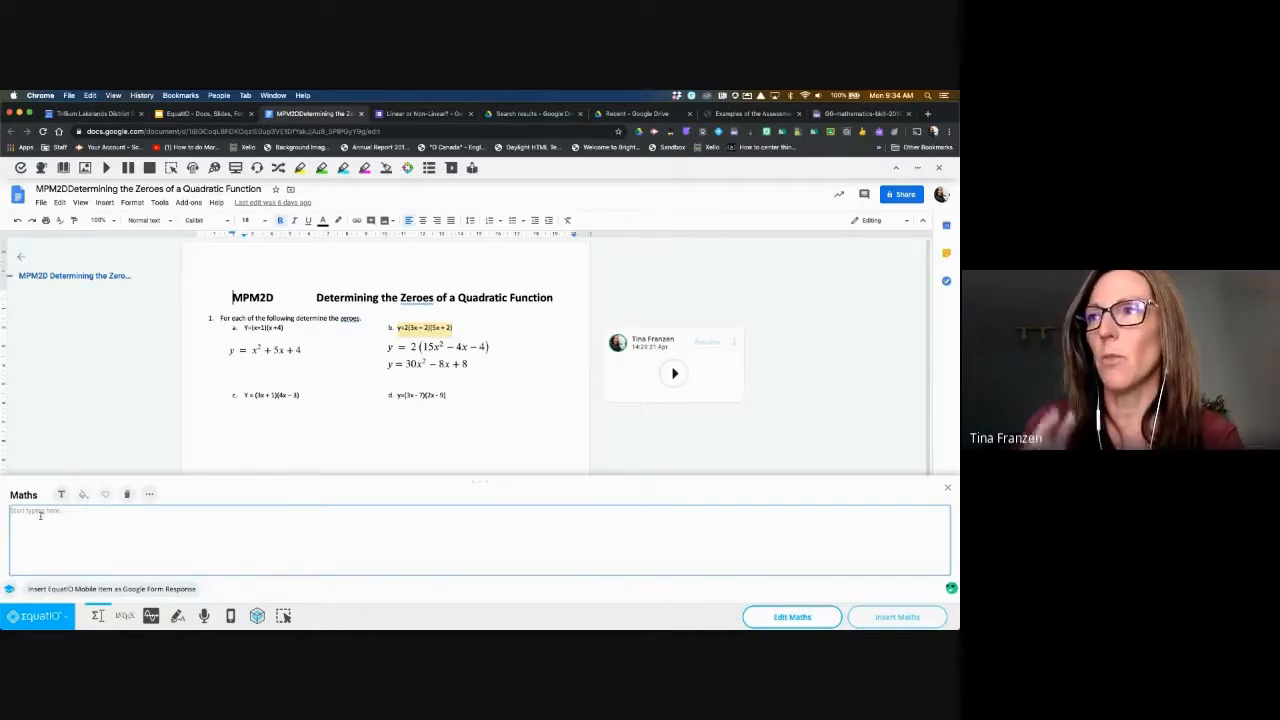
text(y = )
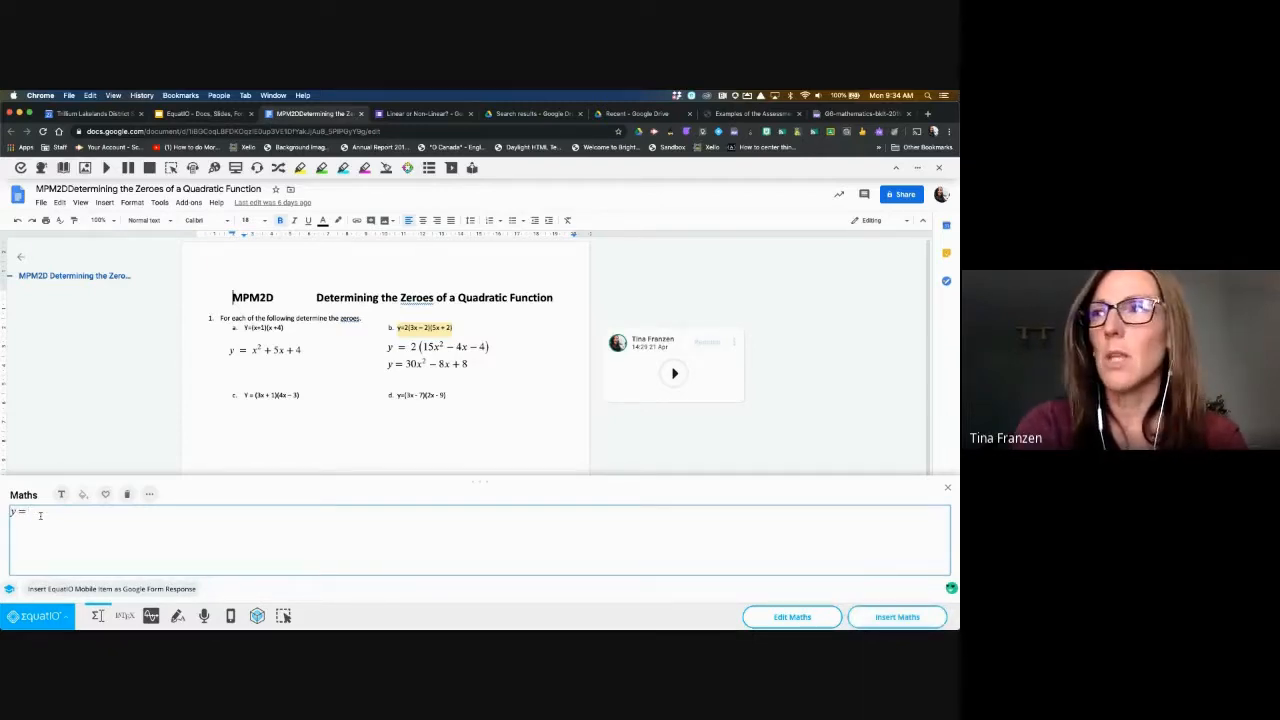
text(()
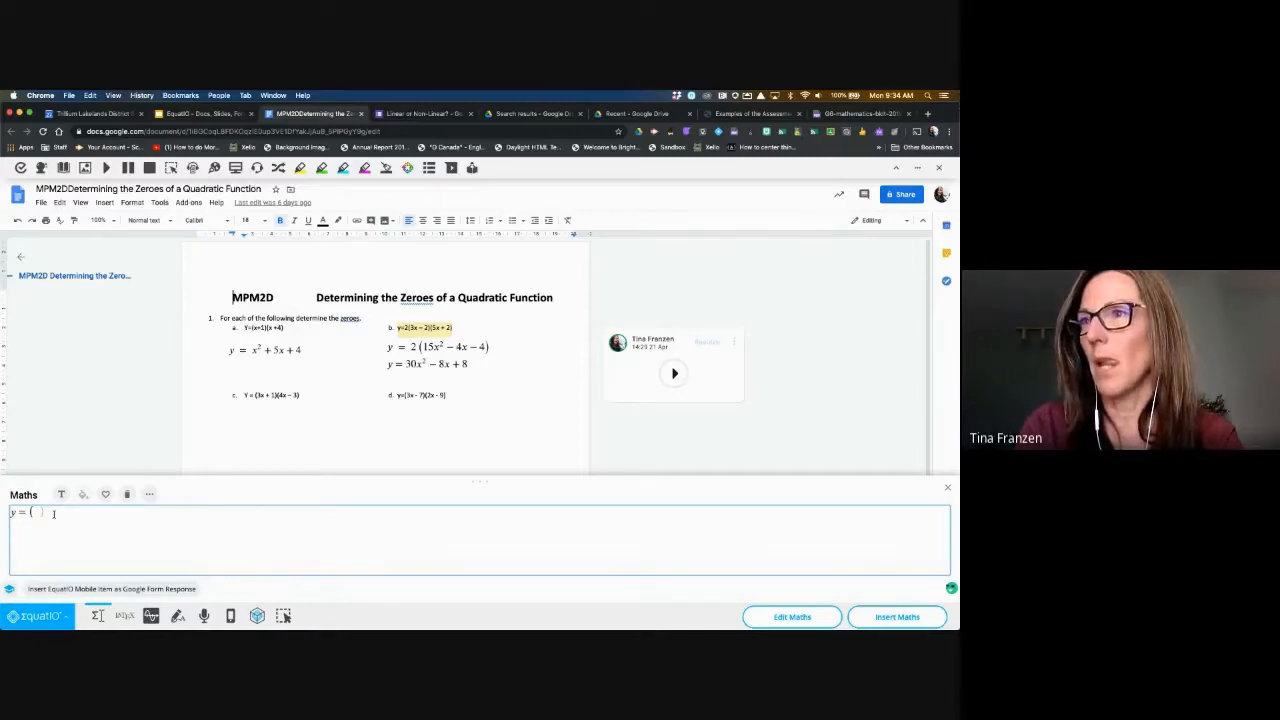
text(12)
key(BackSpace)
key(BackSpace)
key(BackSpace)
key(BackSpace)
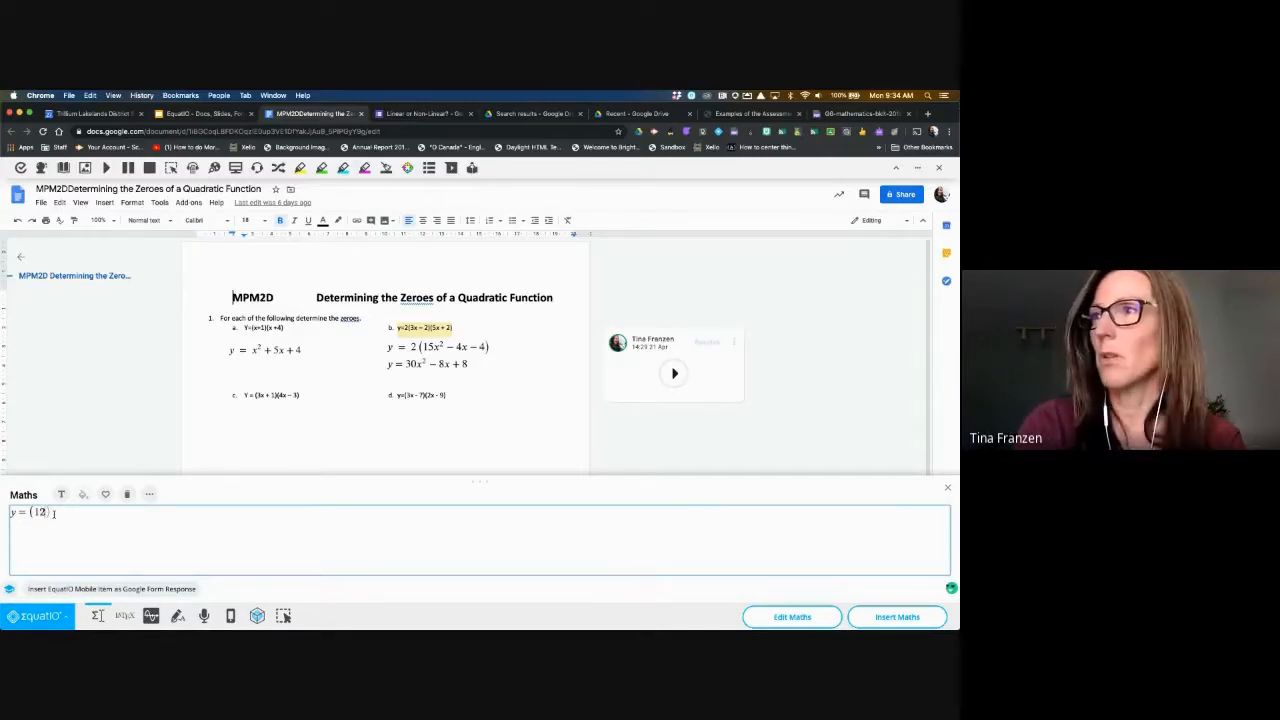
- Continue the equation with the term 12x
text(12)
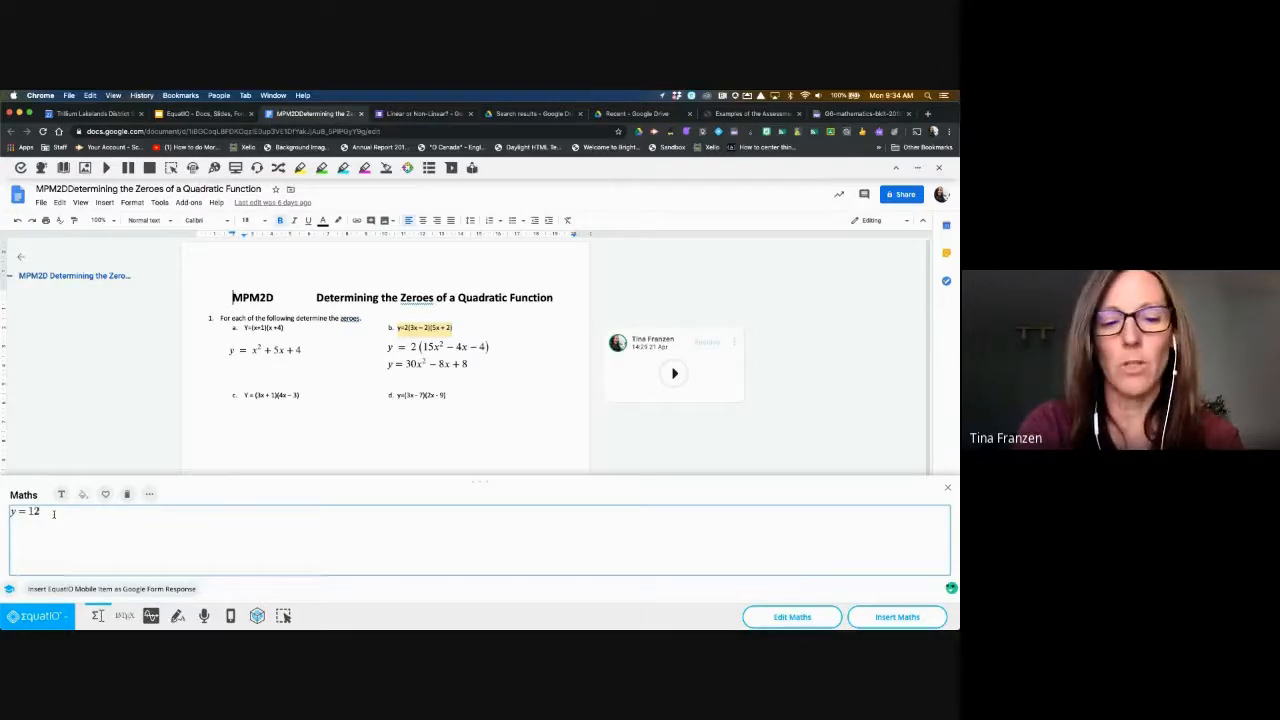
text(x)
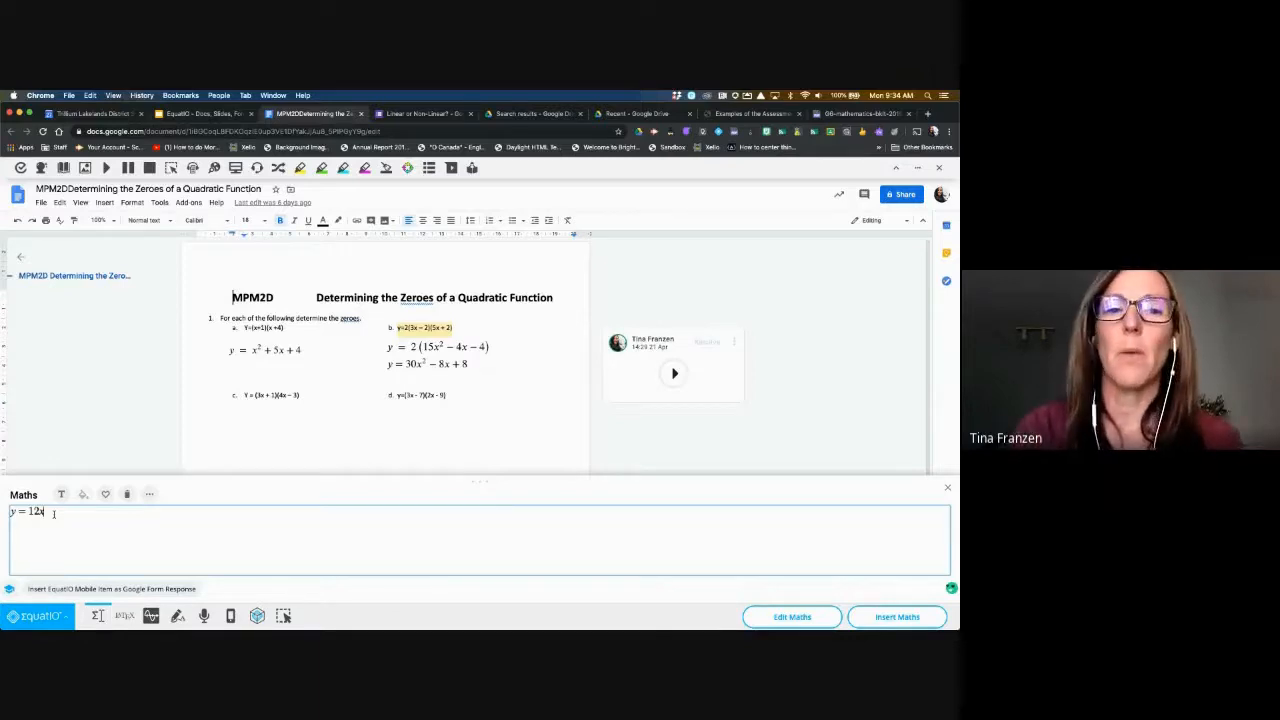
- Try squaring the x with the predicted "squared" term, and remove the exponent again
text(^2)
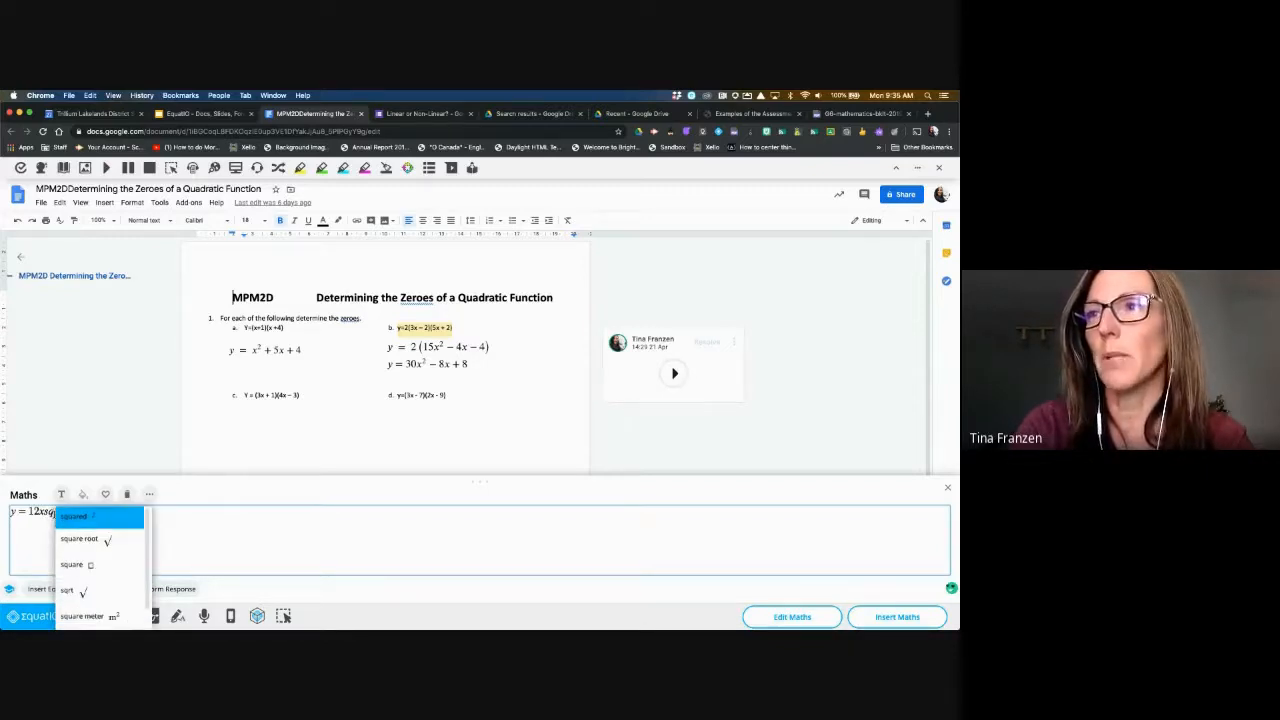
click(80, 515)
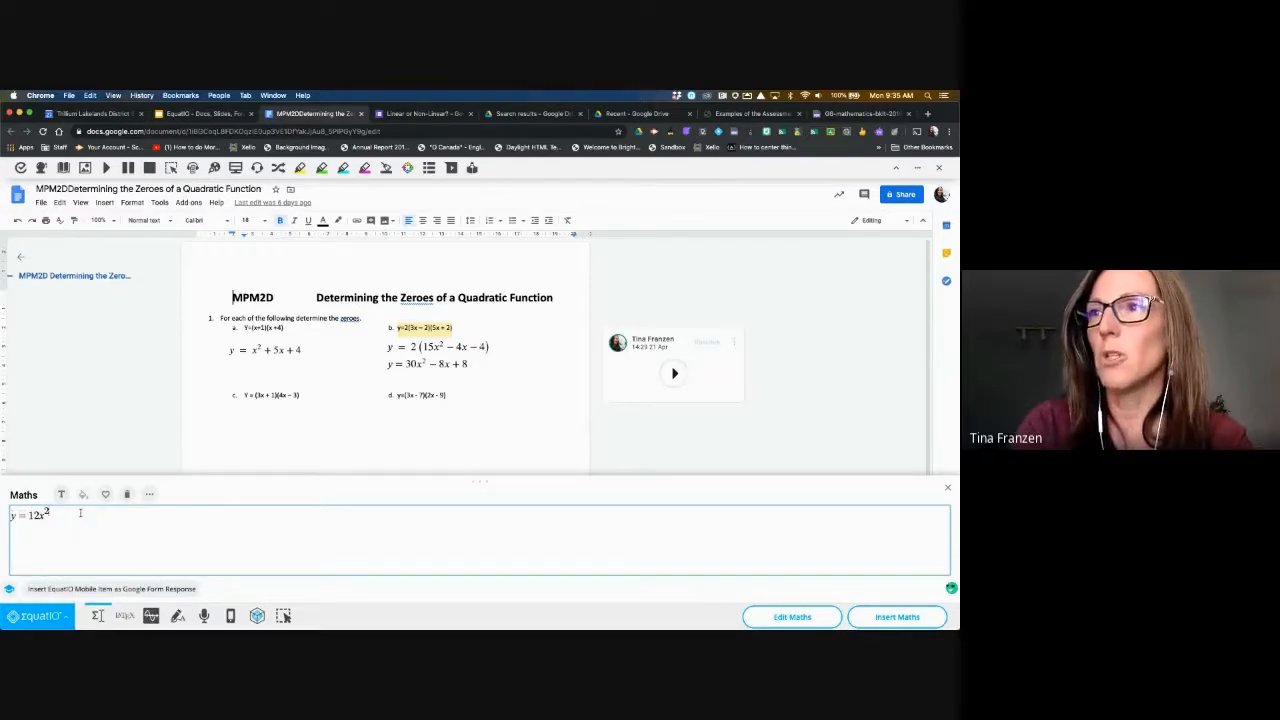
key(BackSpace)
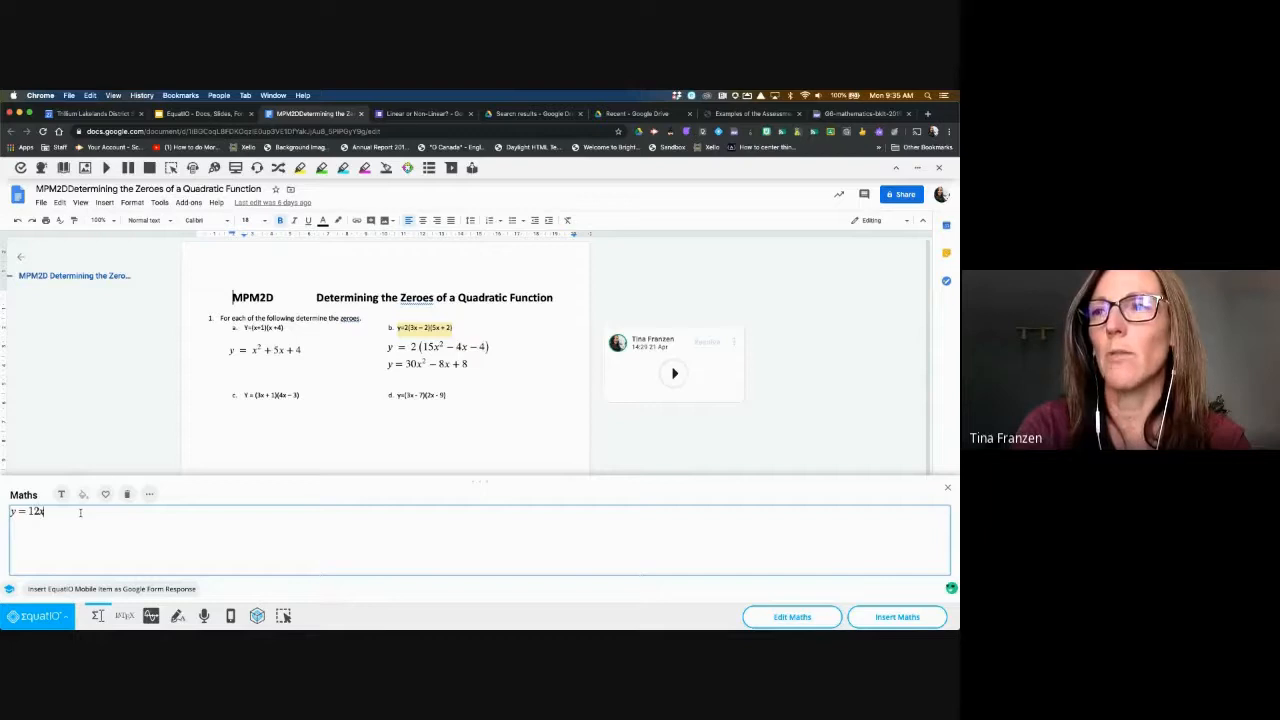
- Try adding the power of 2 to the x with the predicted "exponent" term, and delete it again
text(exp)
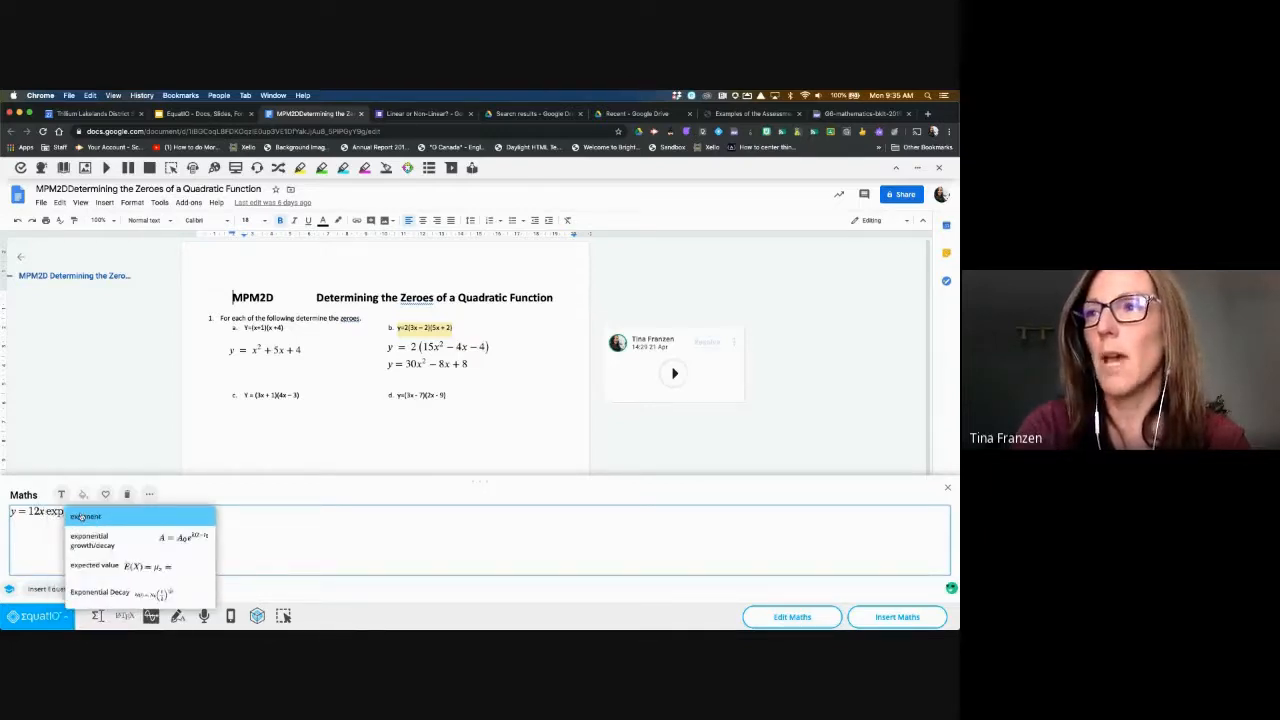
click(81, 516)
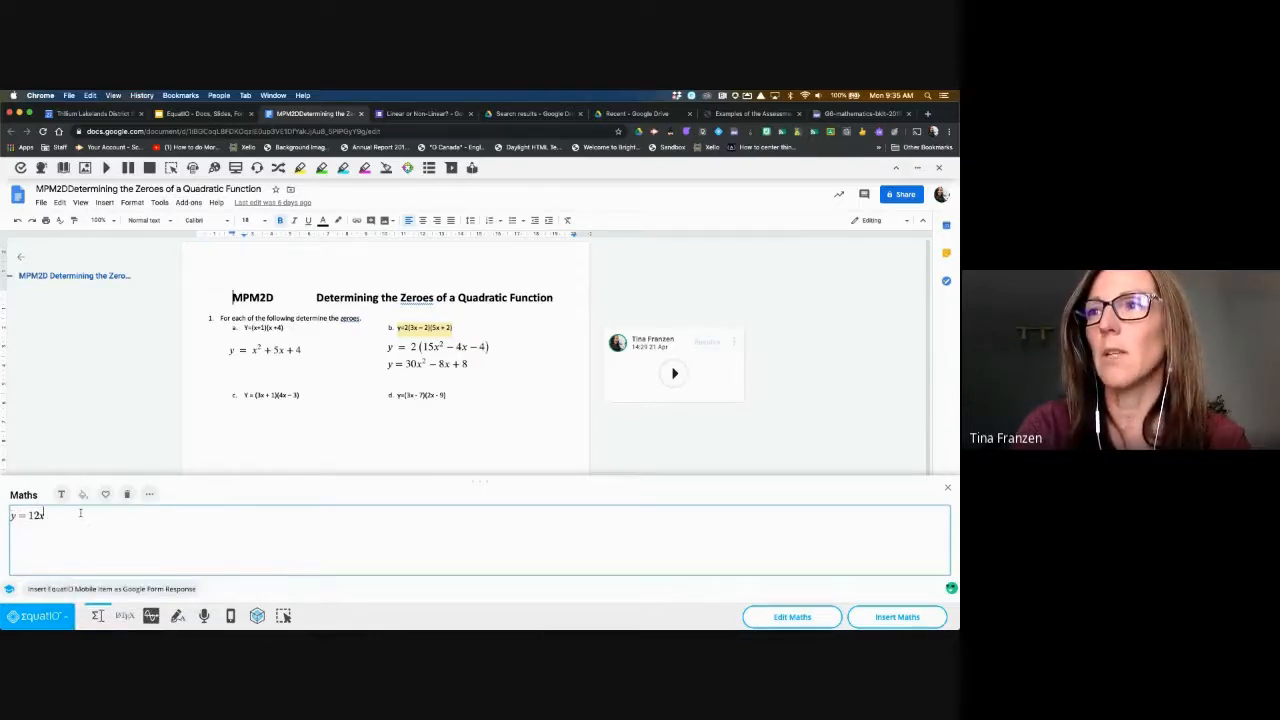
text(2)
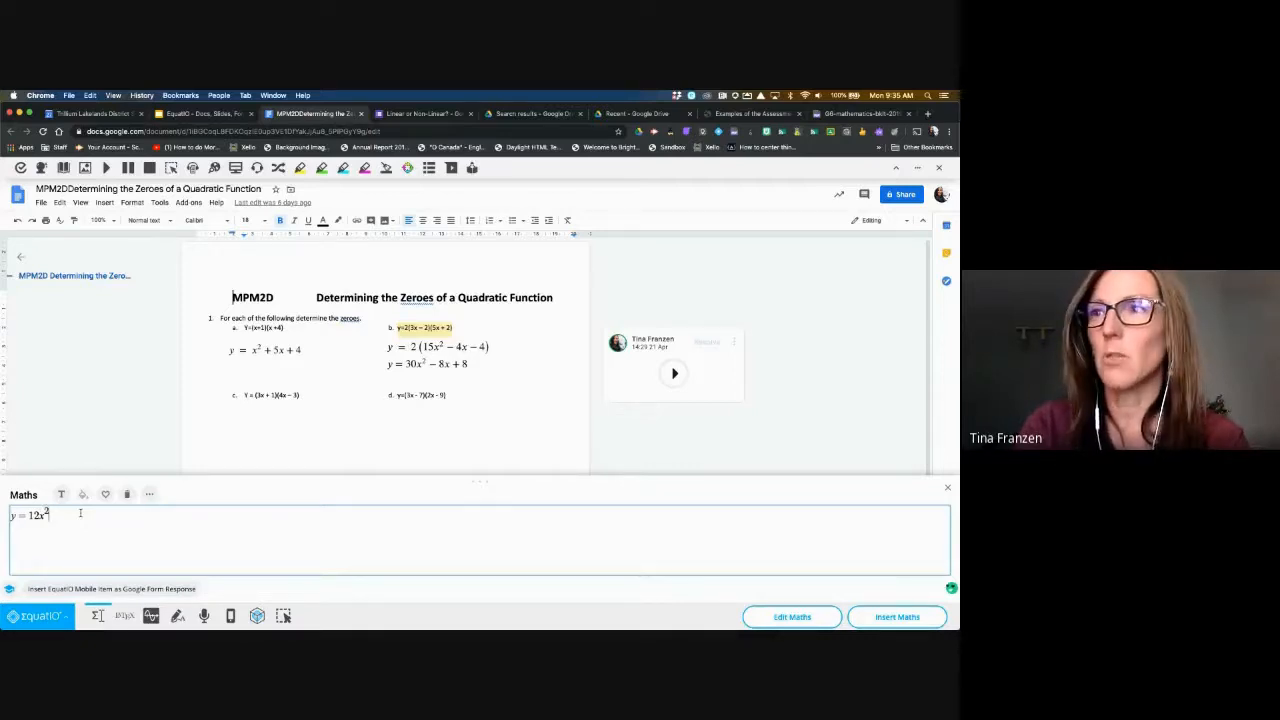
key(BackSpace)
key(BackSpace)
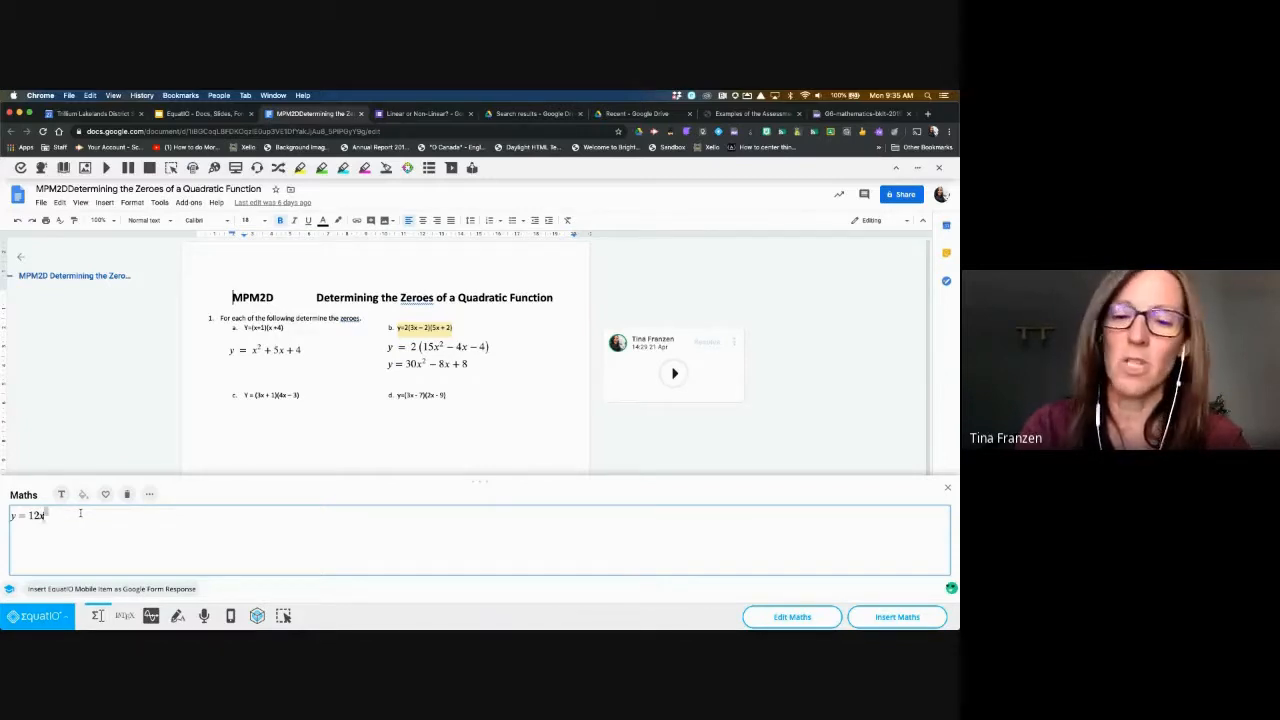
key(BackSpace)
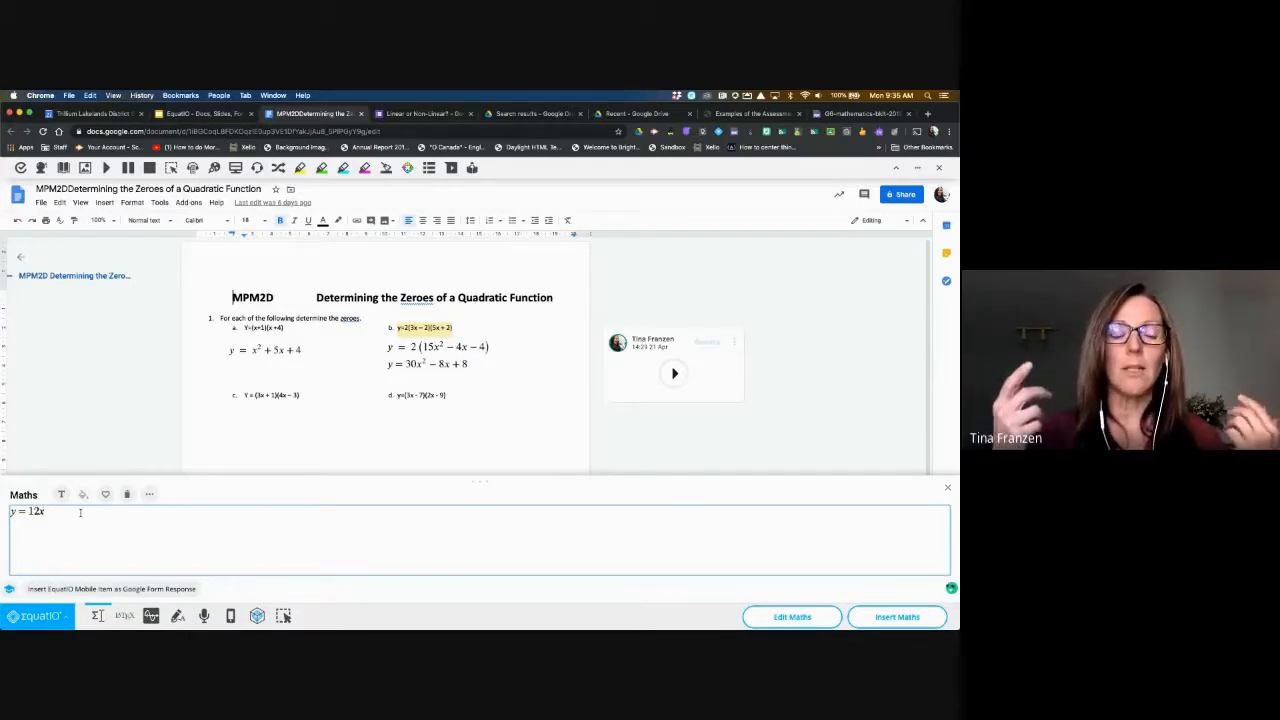
- Square the x and complete the expanded equation as y = 12x^2 - 9x + 4x - 3
text(^)
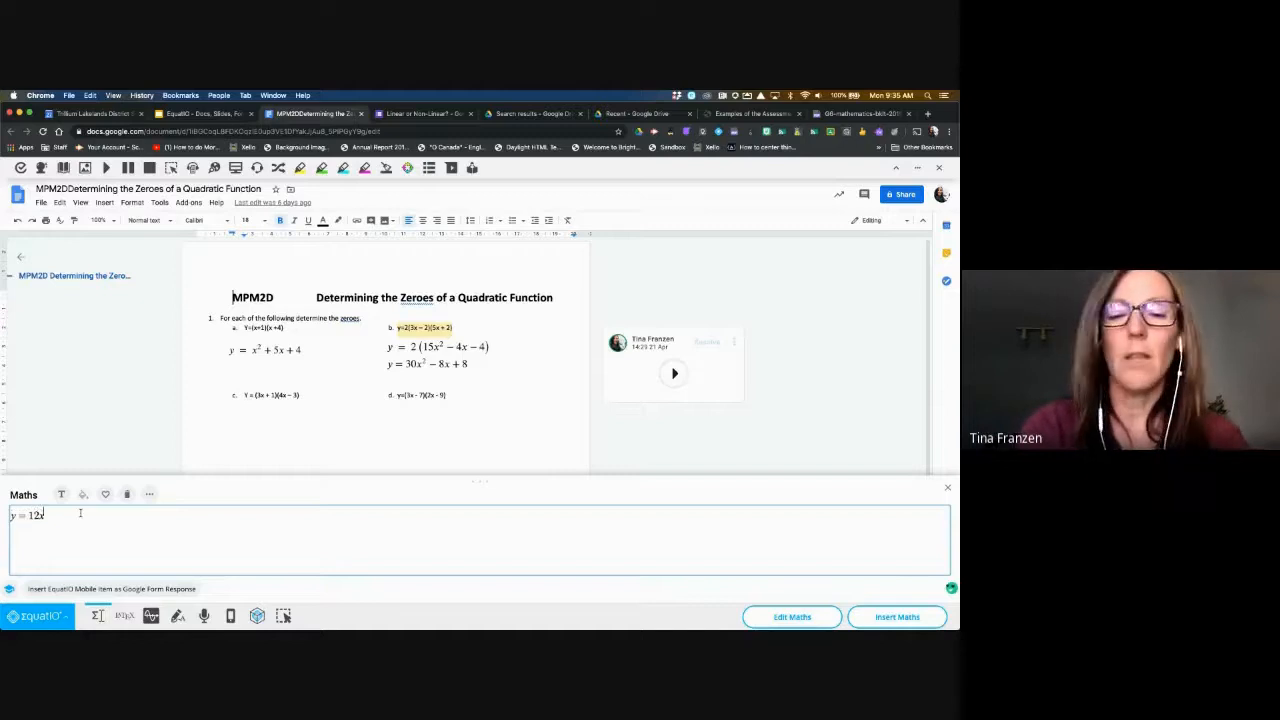
text(2)
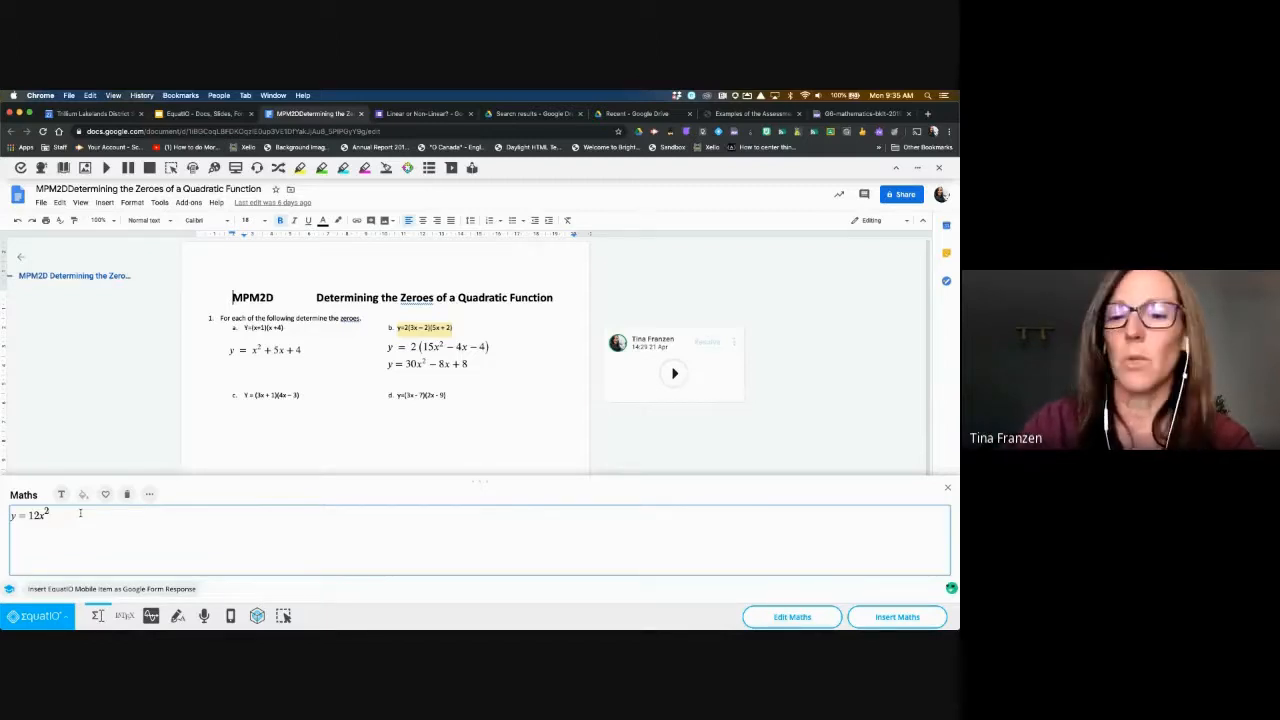
text(-9x)
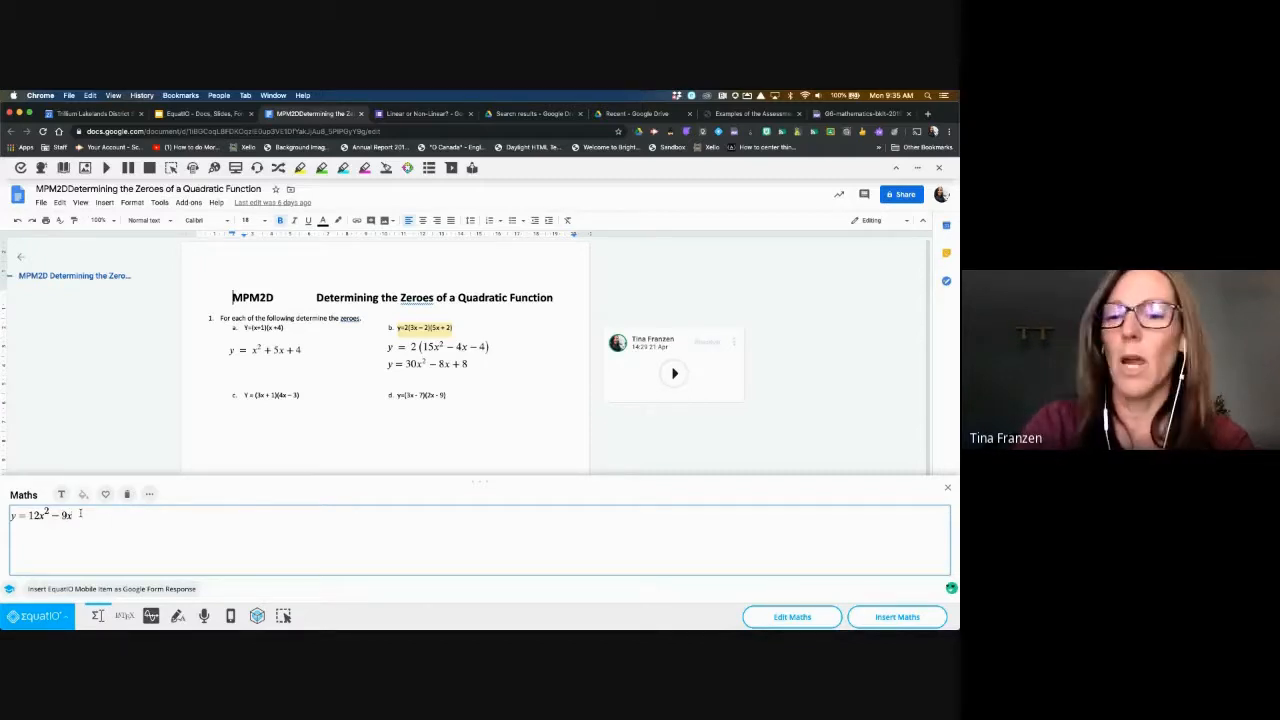
text(+4x)
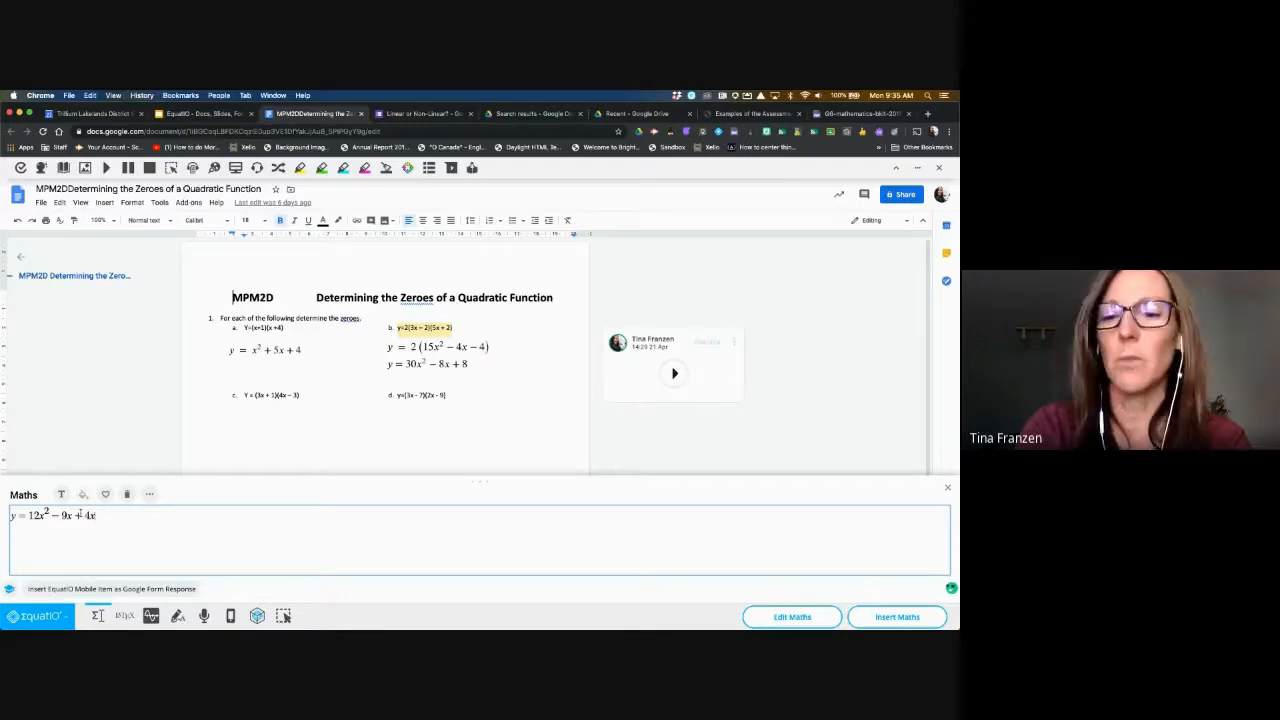
text(-3)
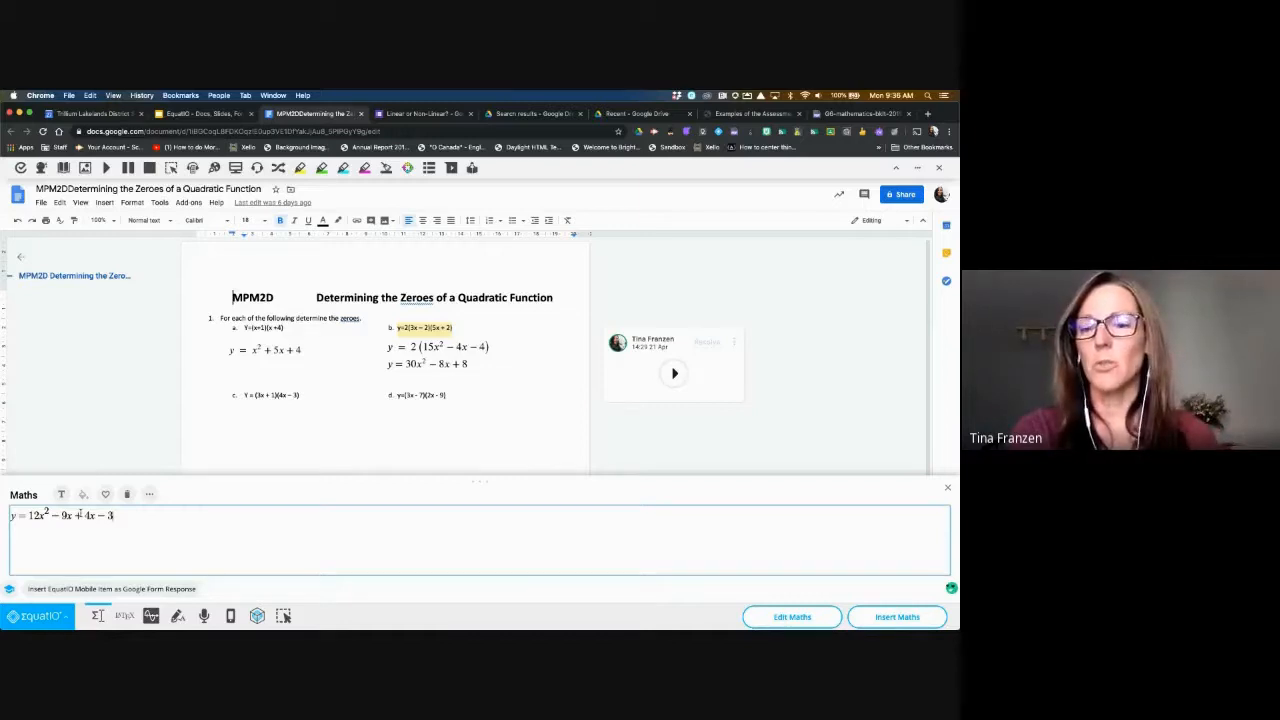
- Add the simplified equation y = 12x^2 - 5x - 3 on a second line and insert both lines into the document
click(78, 514)
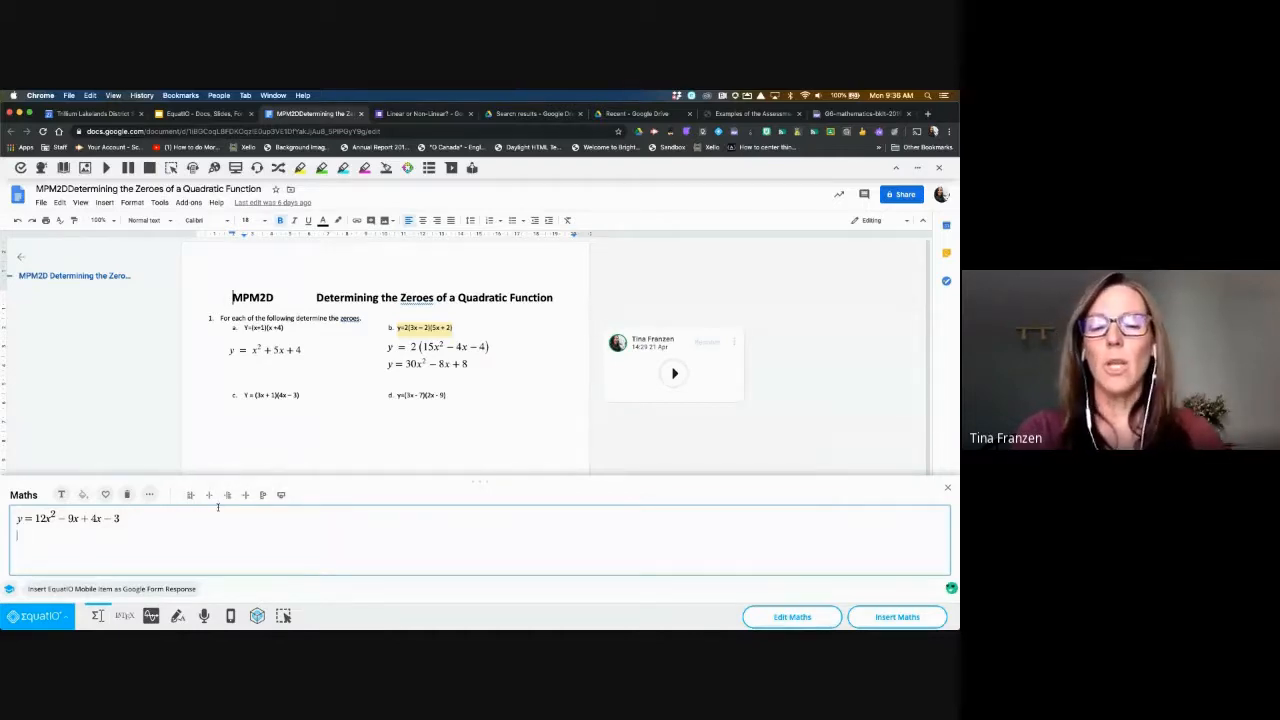
text(y=)
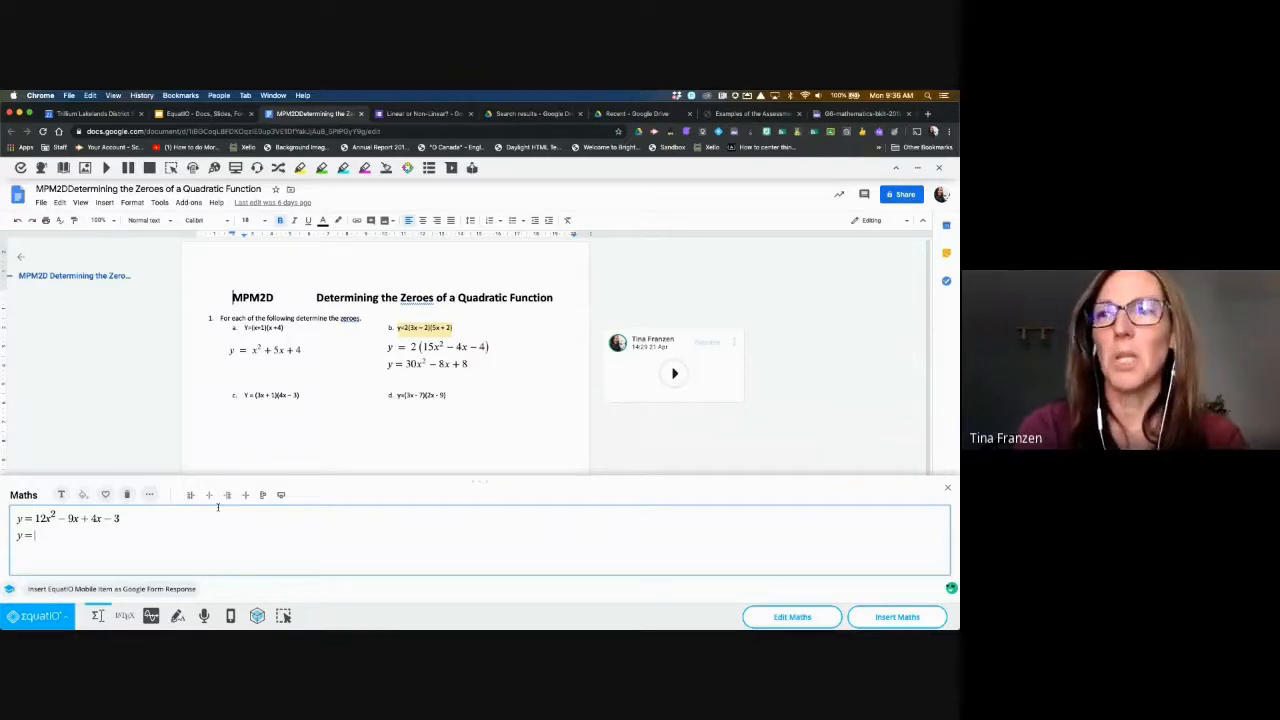
text(12x^2)
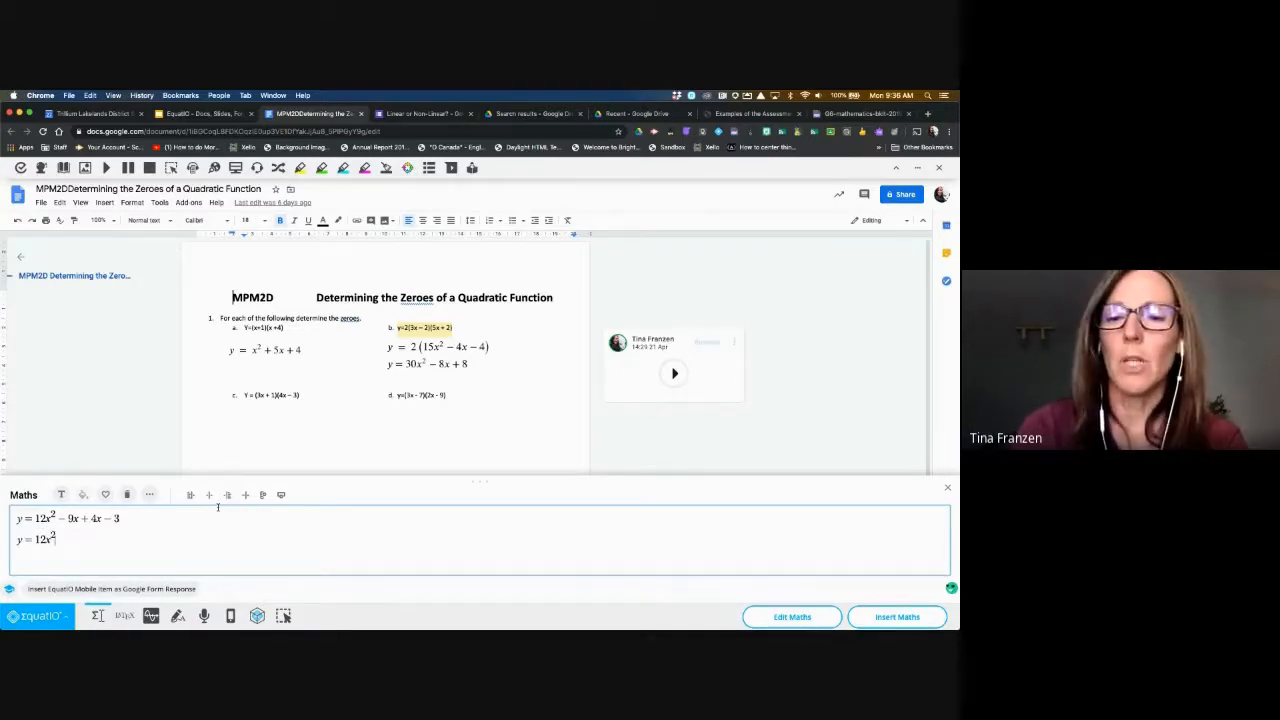
text(-5x)
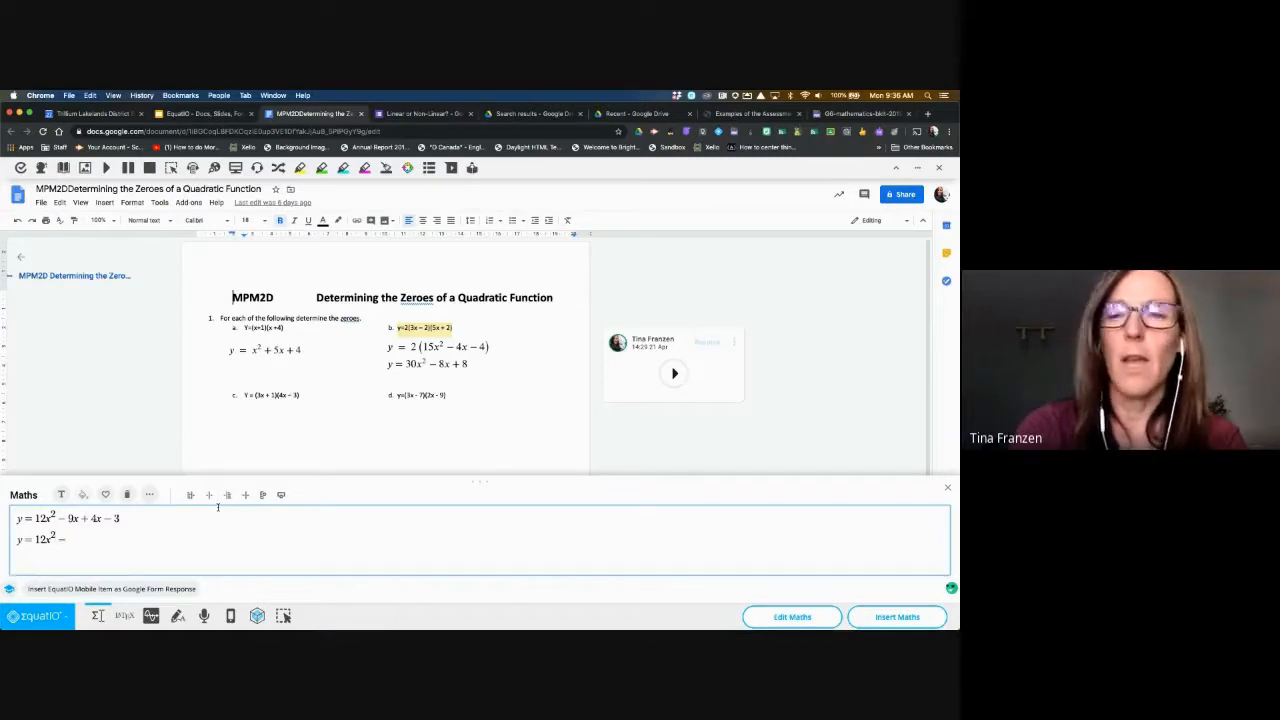
text(-3)
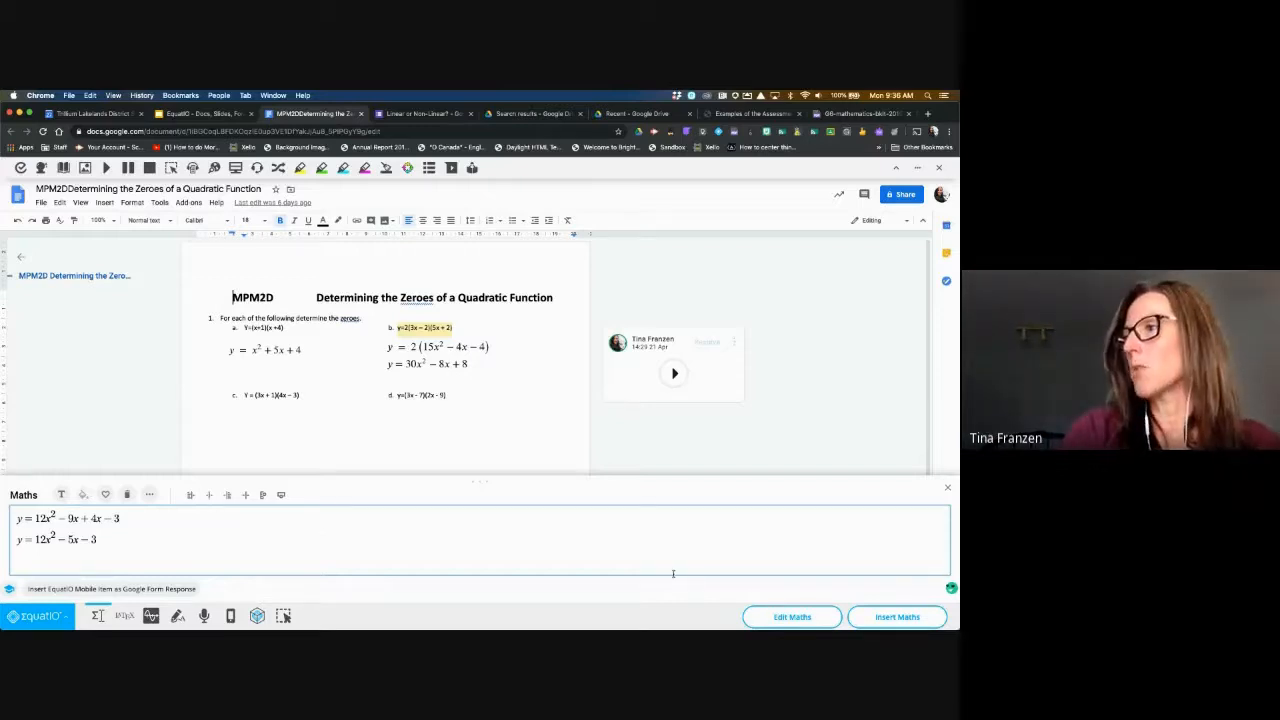
click(907, 619)
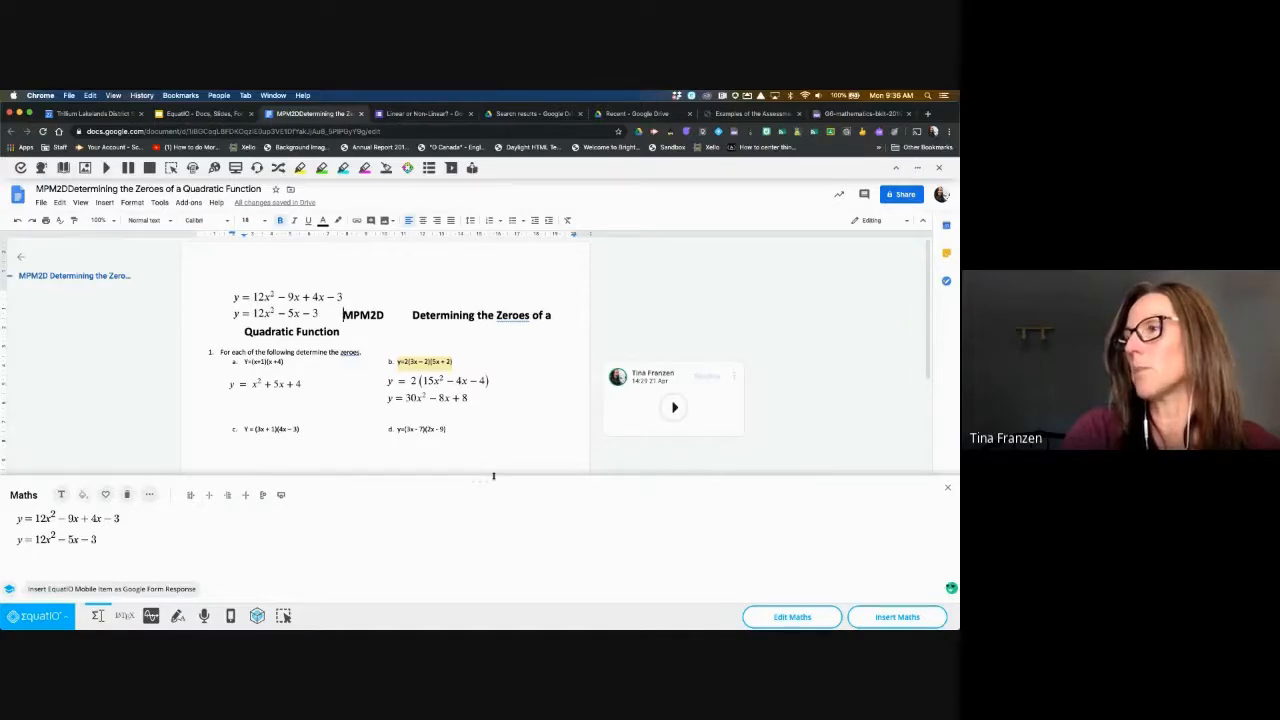
click(948, 494)
- Set the inserted equation image to wrap text and place it directly below question 1c
click(285, 302)
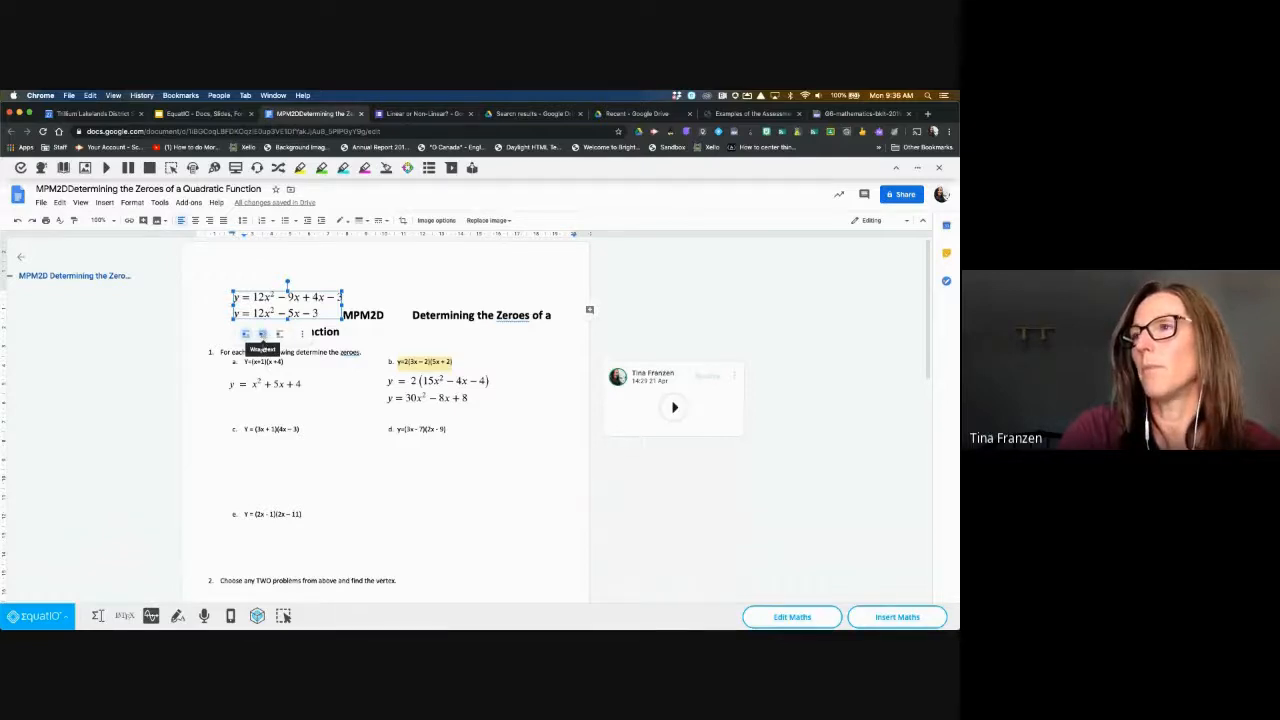
click(263, 335)
drag(263, 313, 261, 414)
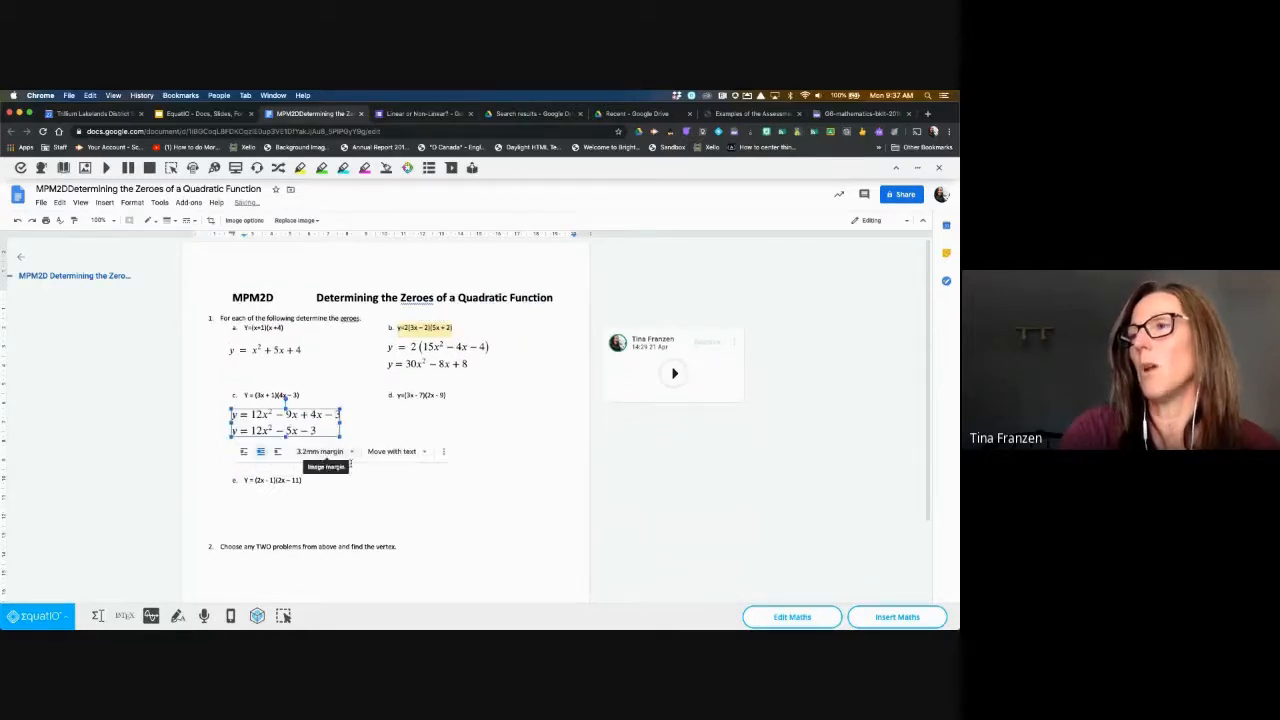
click(356, 479)
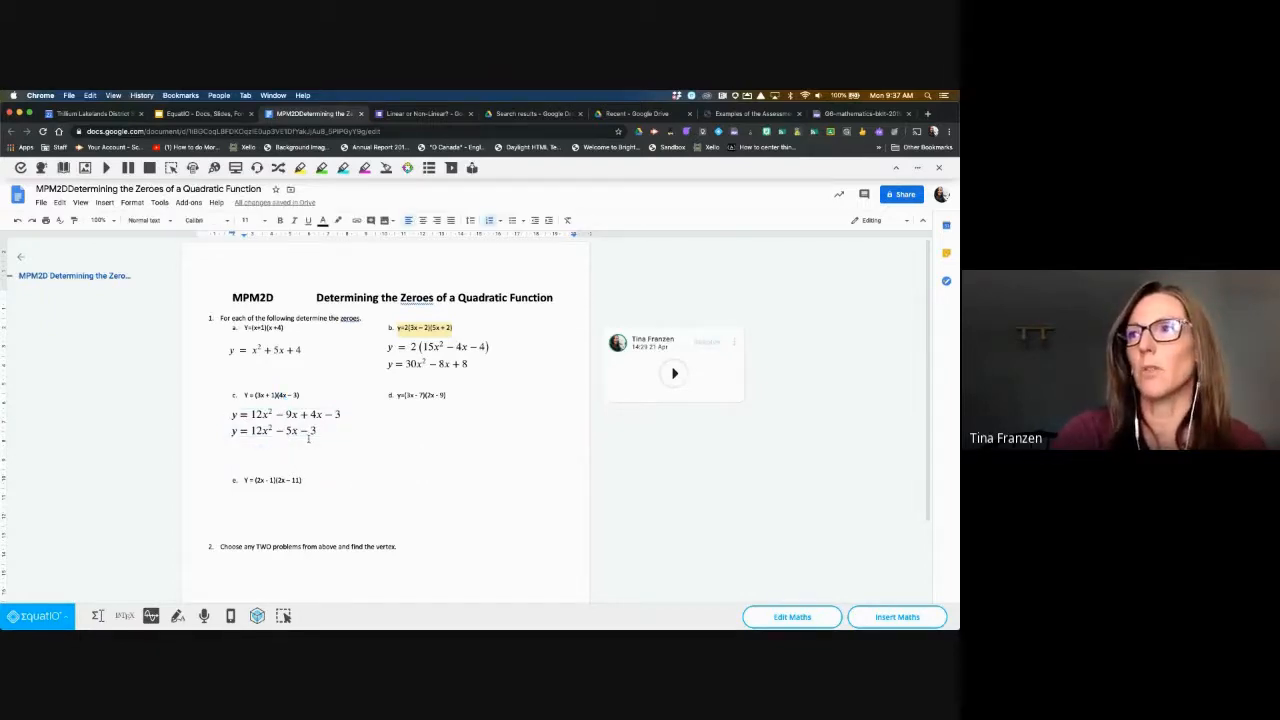
- Shrink the equation image below question 1c proportionally to about three quarters of its size
click(294, 430)
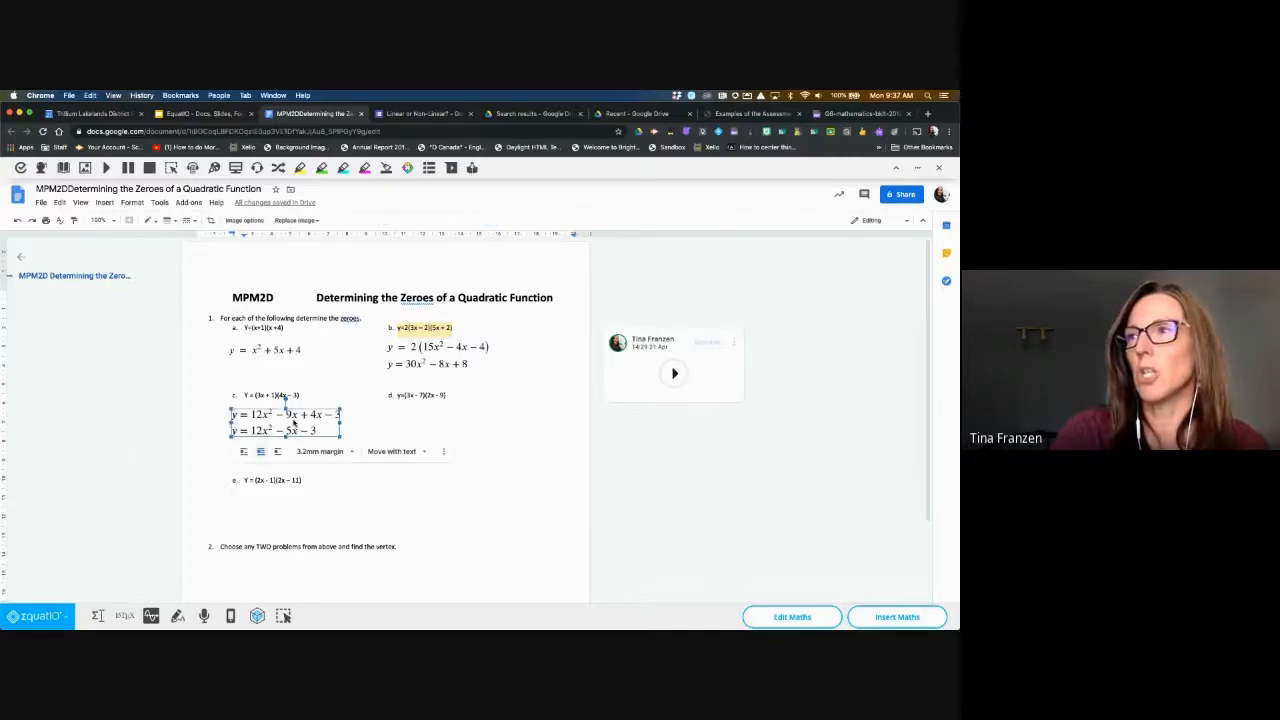
drag(340, 437, 305, 430)
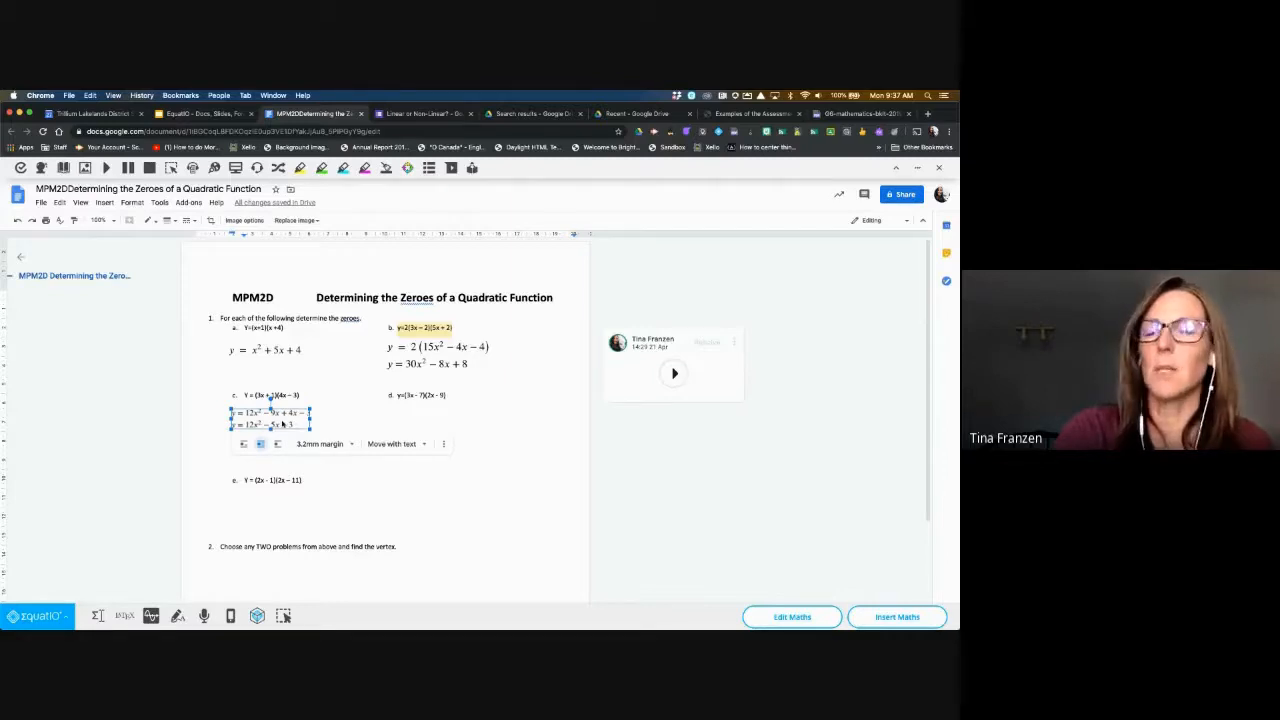
- Copy the equation image from question 1c, paste it into the document and place the copy below question 1d
right_click(283, 424)
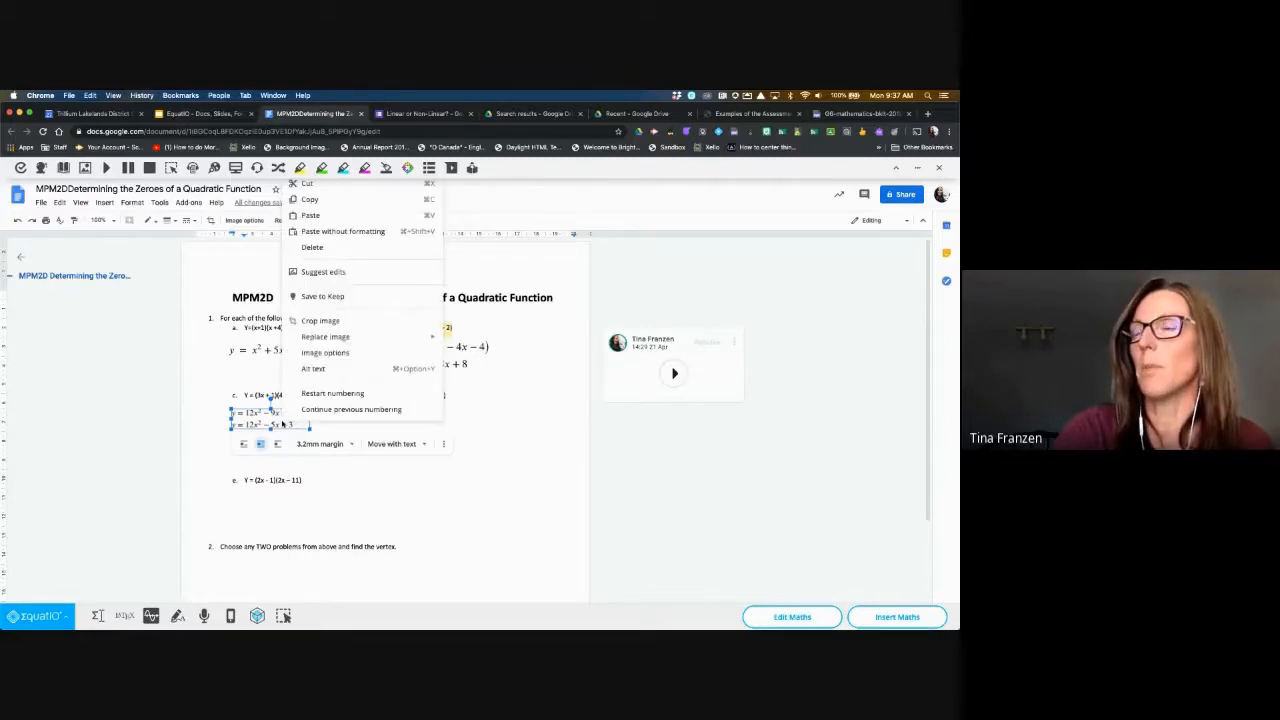
click(313, 202)
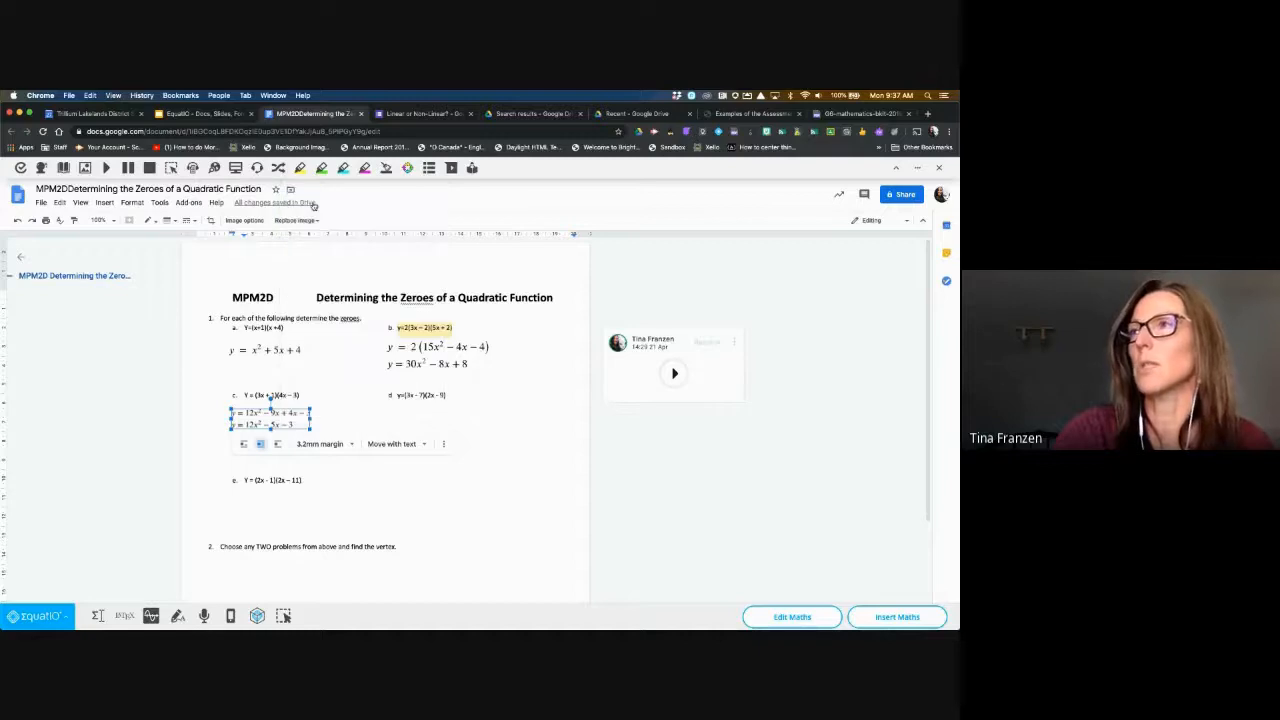
click(402, 413)
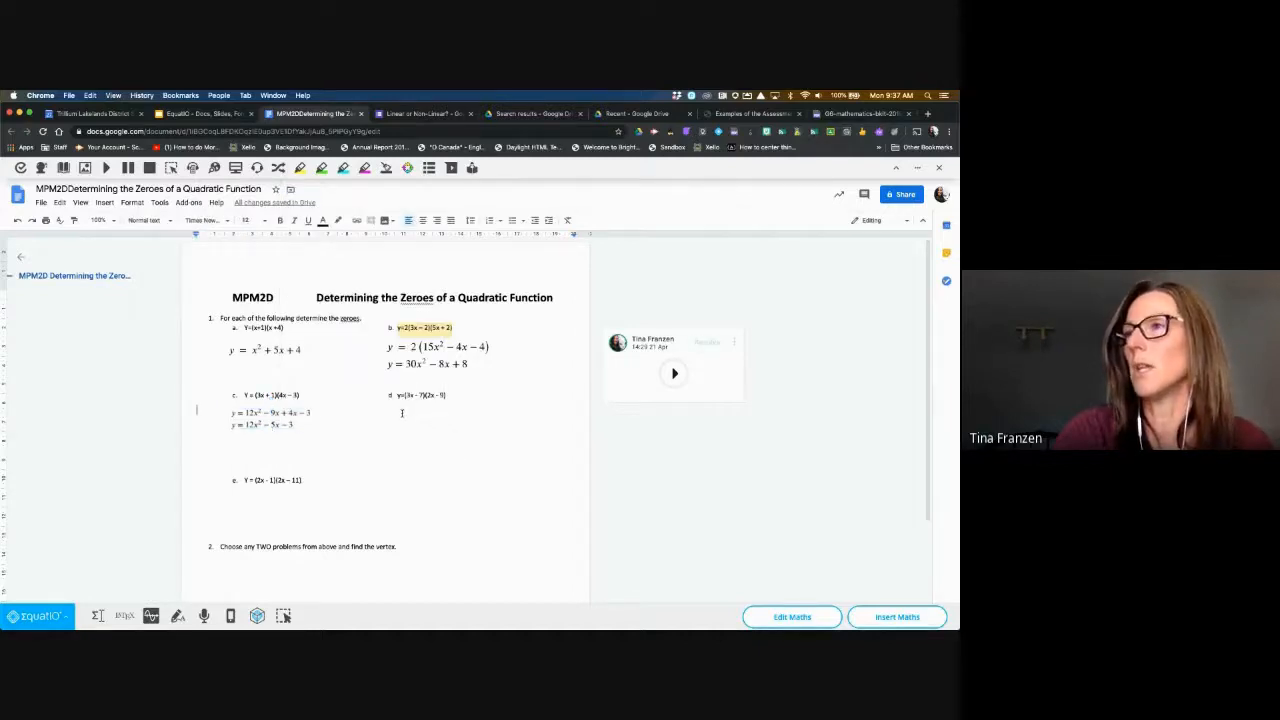
key(super+v)
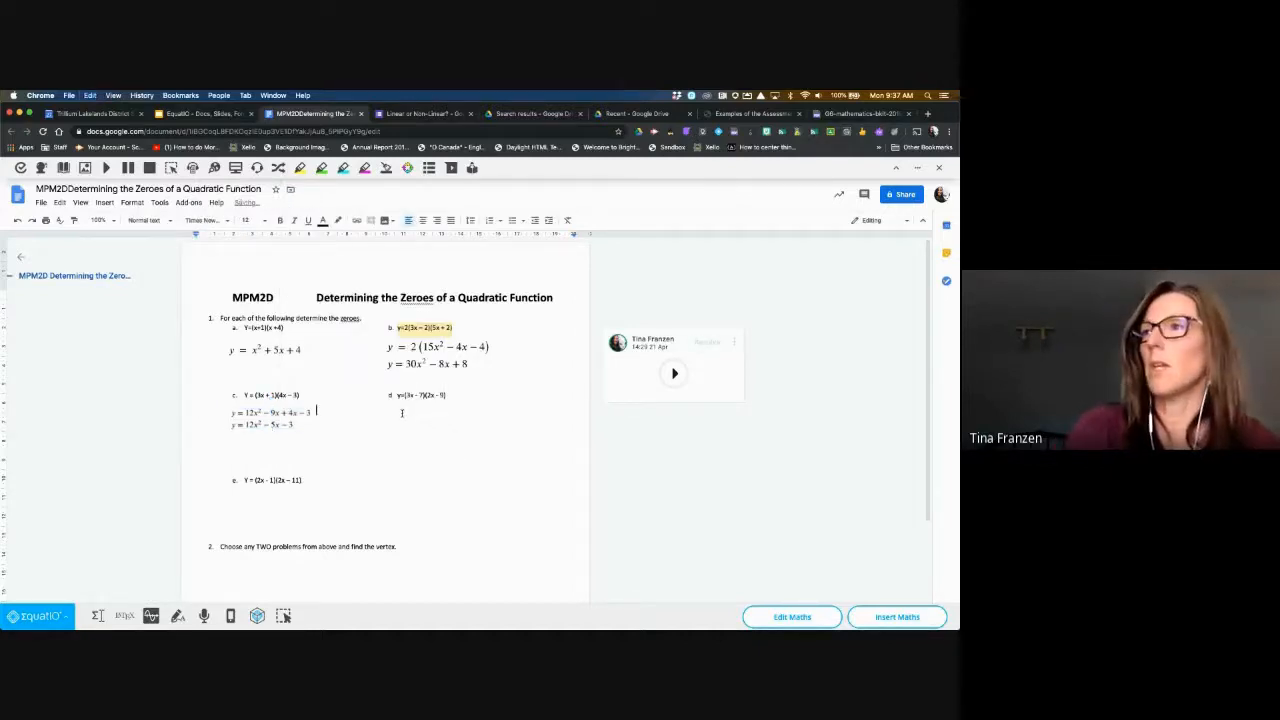
click(213, 419)
drag(220, 419, 418, 422)
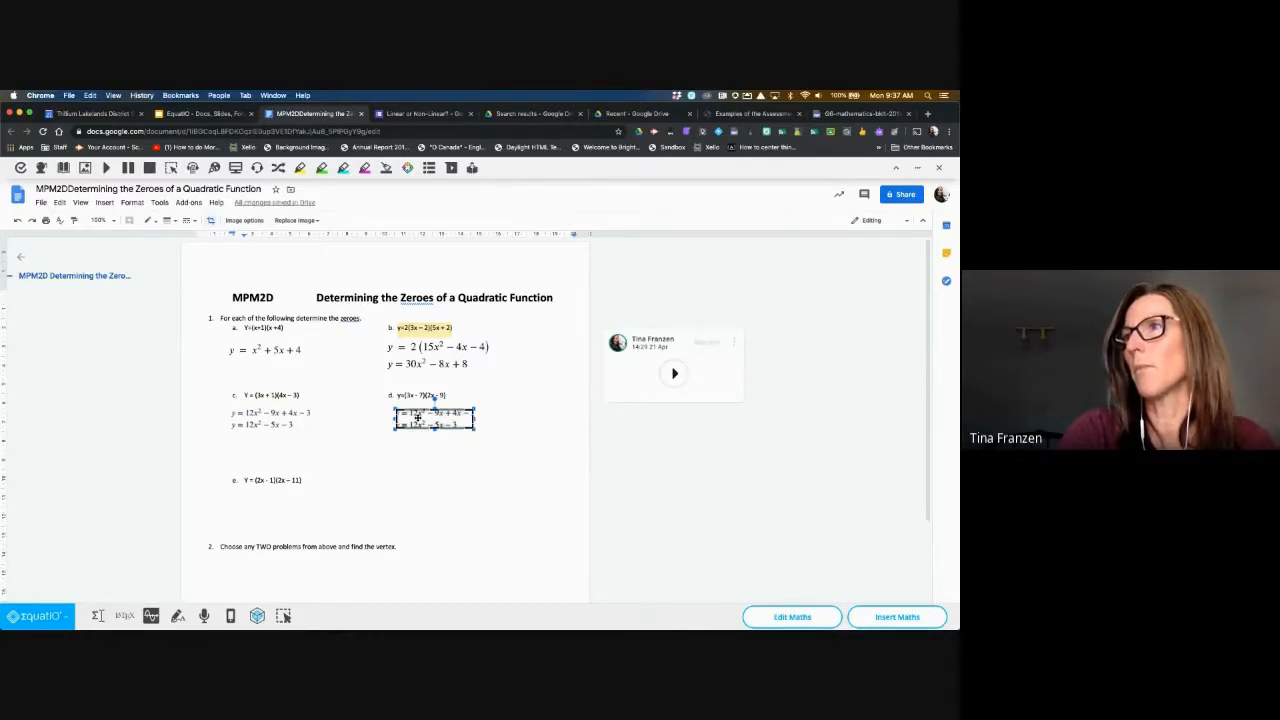
- Try to open the copied equation image below question 1d for editing in the equation editor
click(415, 462)
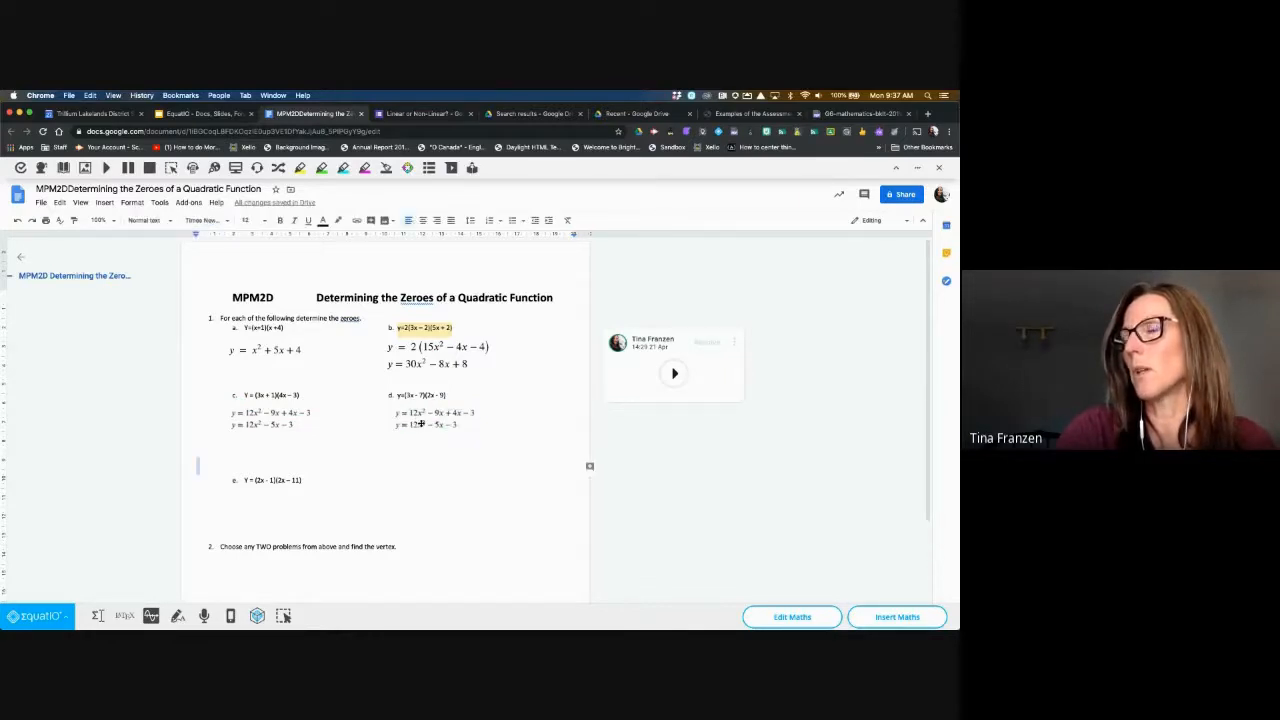
click(422, 421)
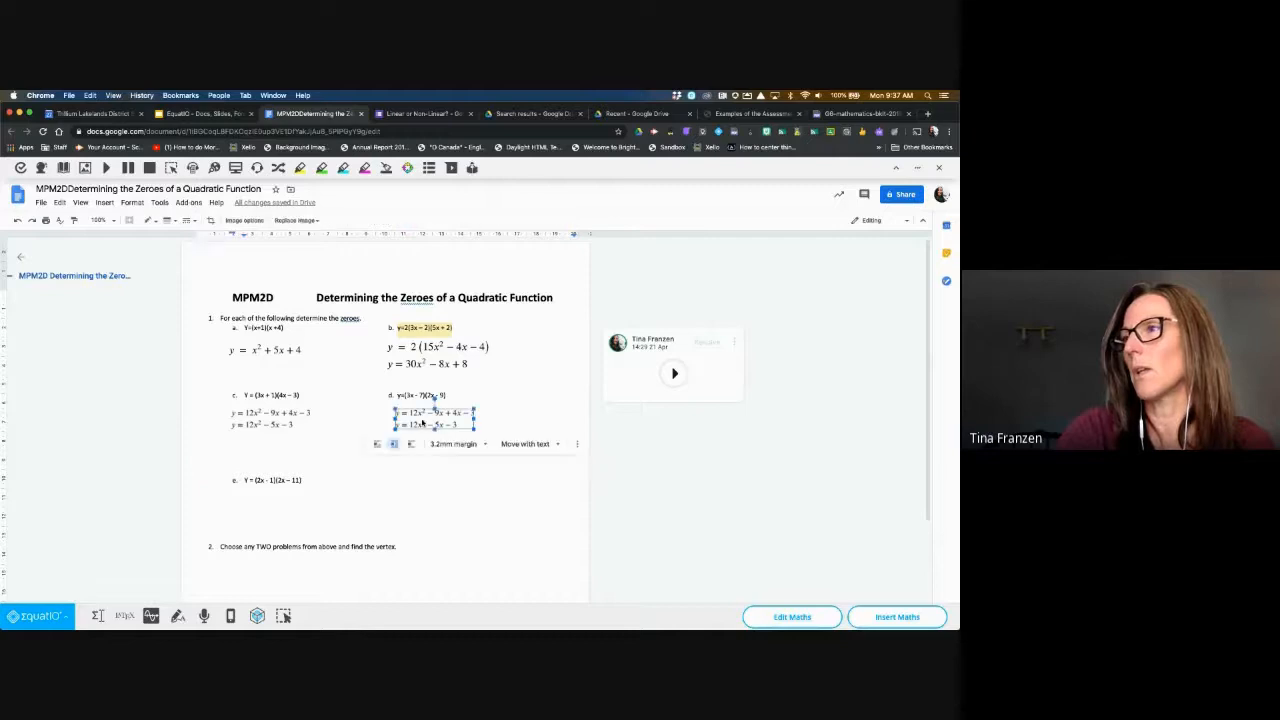
click(789, 617)
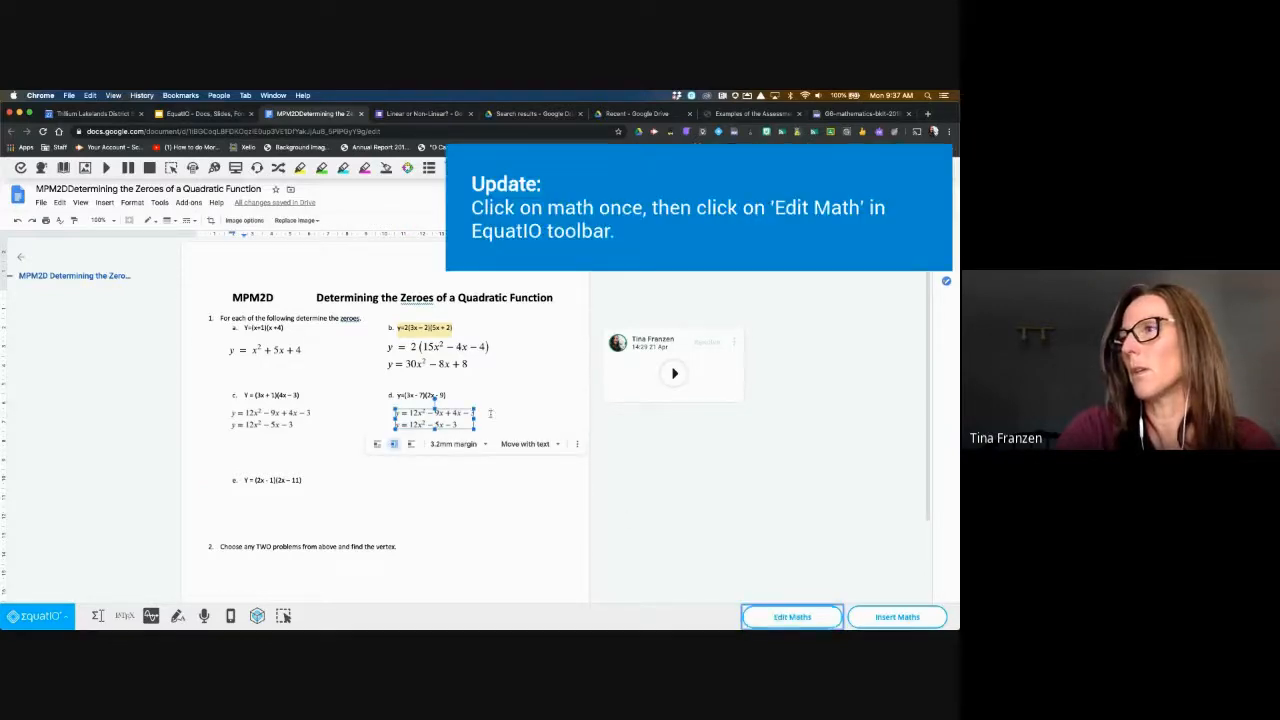
click(434, 420)
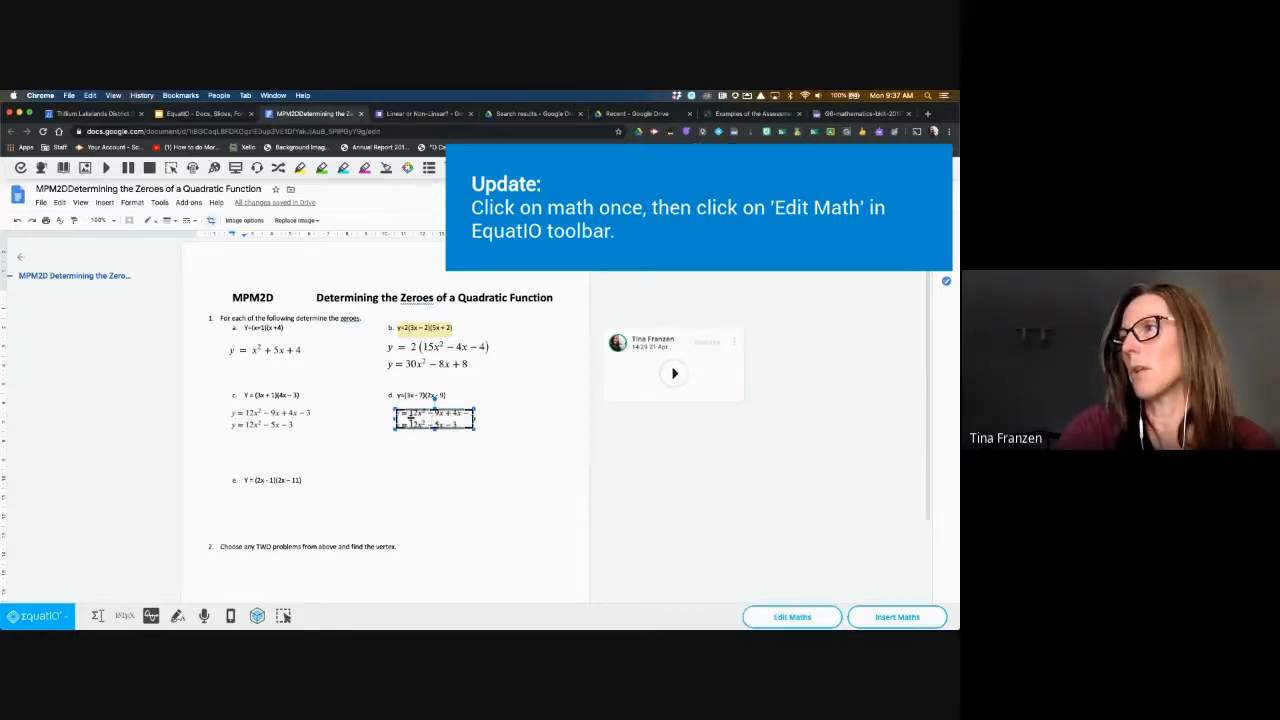
right_click(410, 417)
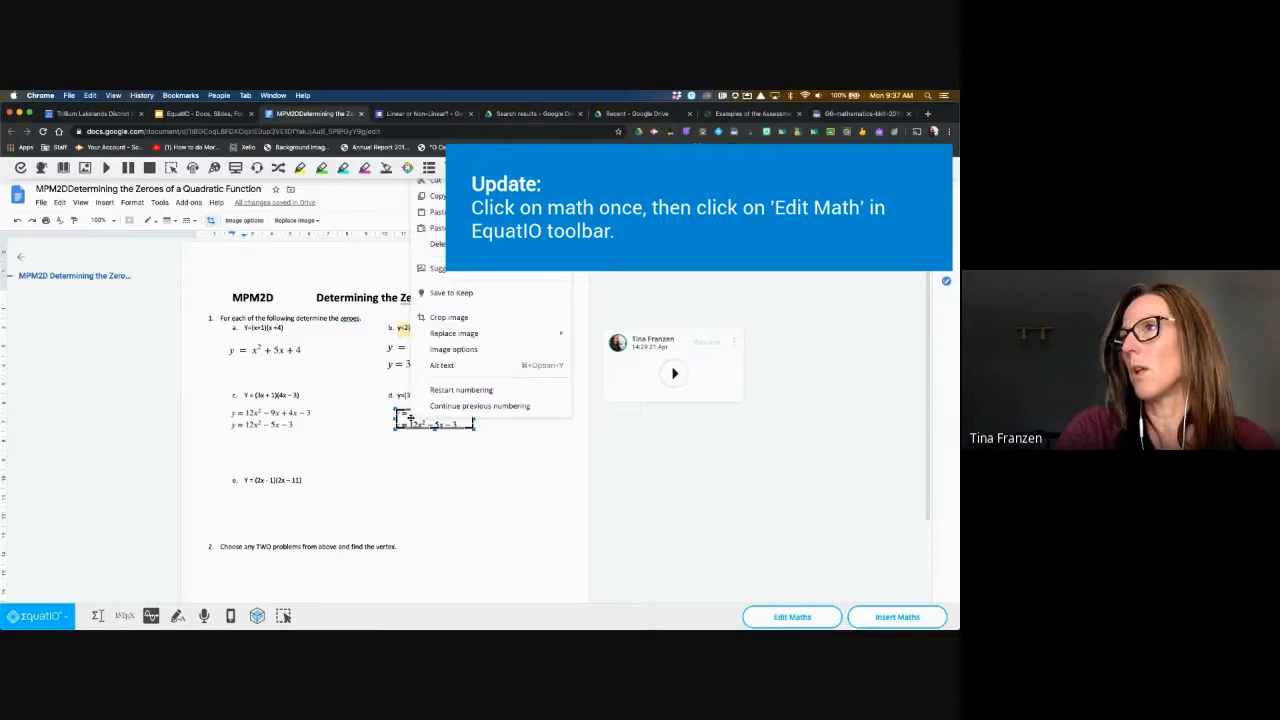
click(413, 460)
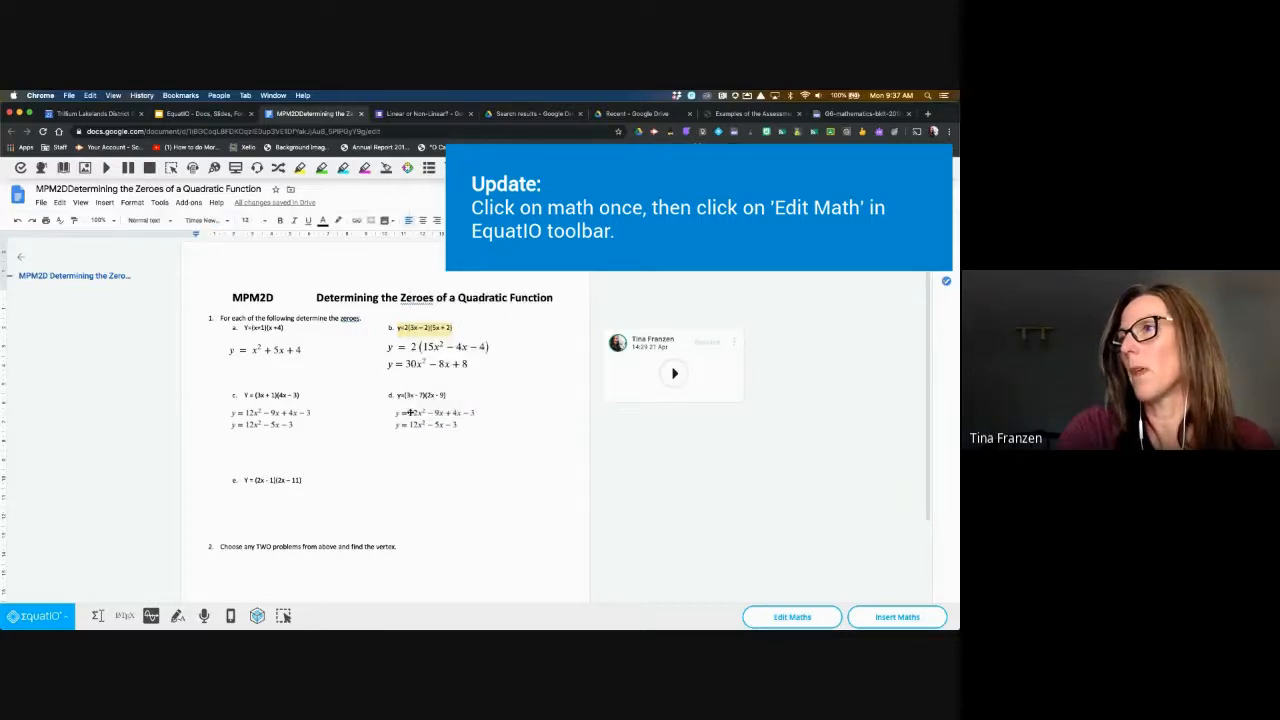
click(409, 413)
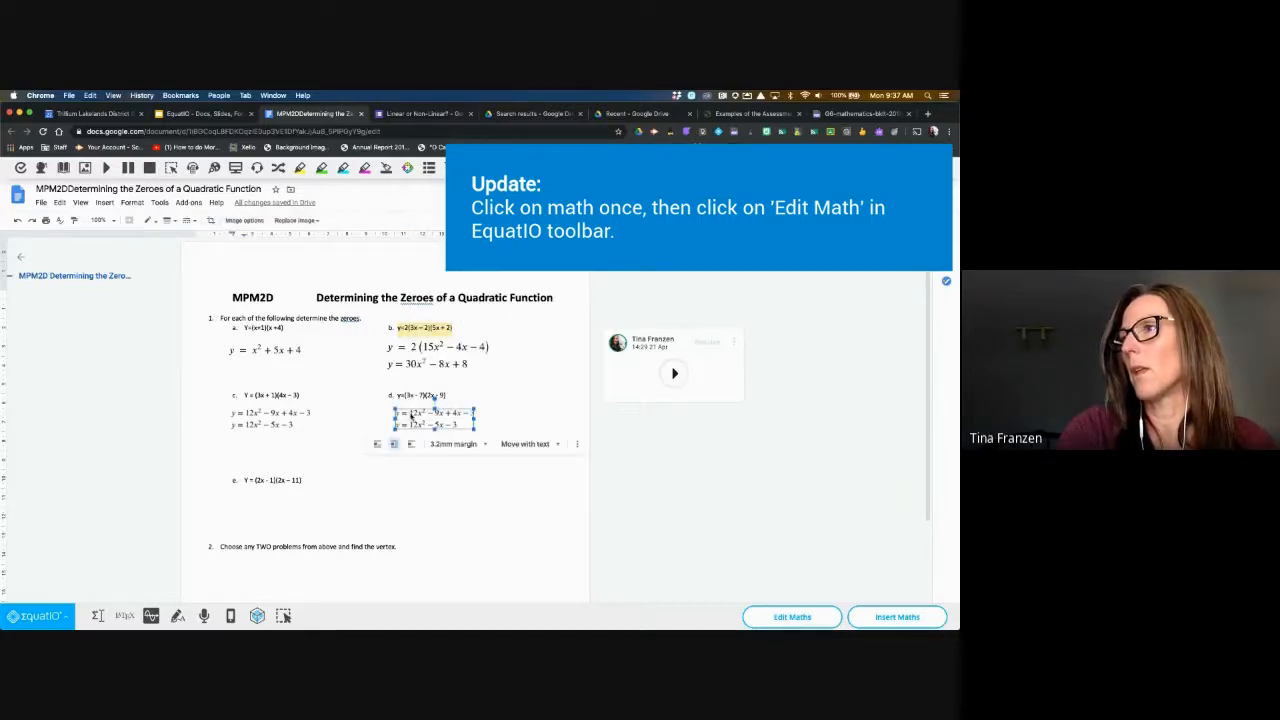
double_click(410, 415)
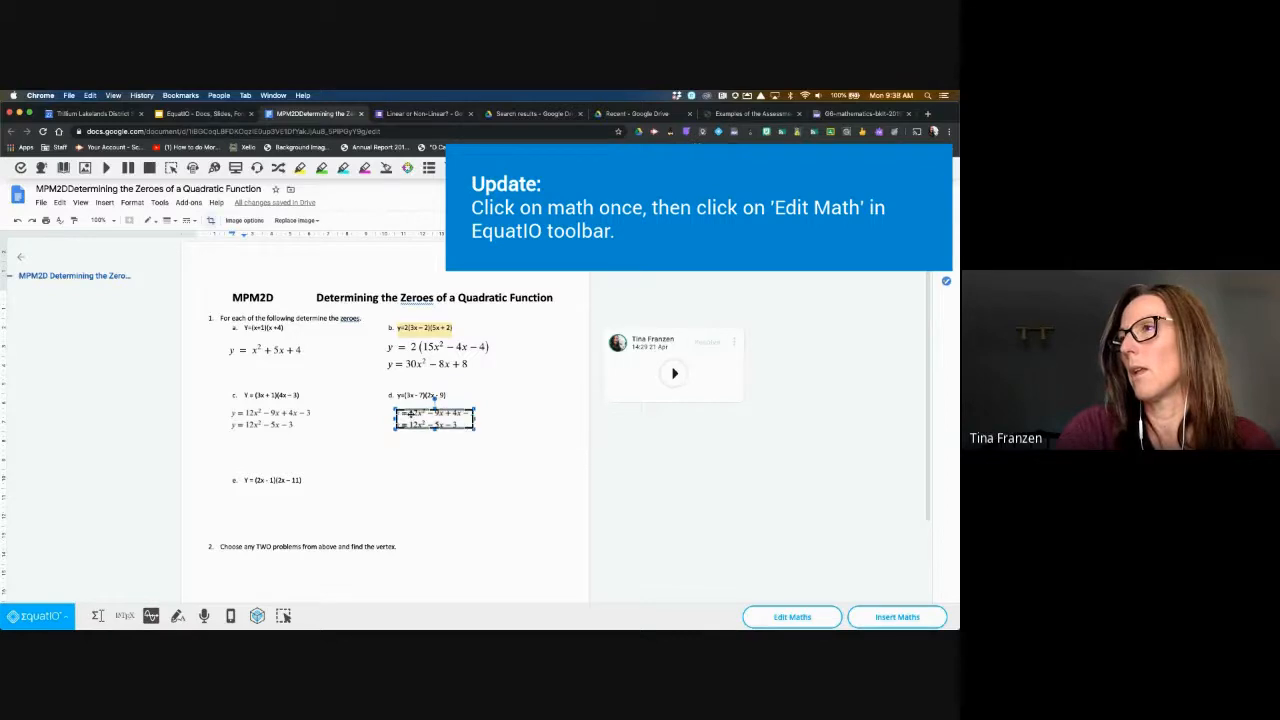
click(440, 442)
click(436, 425)
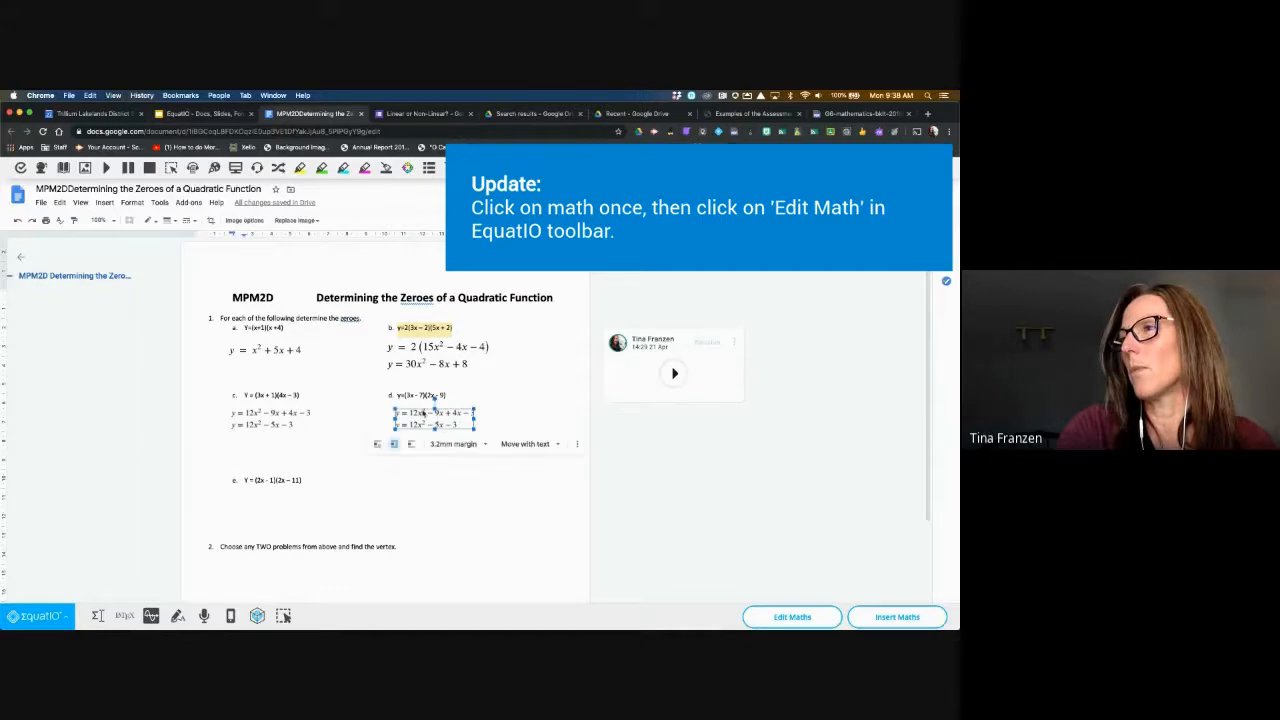
- Set the copied equation image in line with the text, try to open it for editing, and restore its wrapped position below question 1d
click(378, 445)
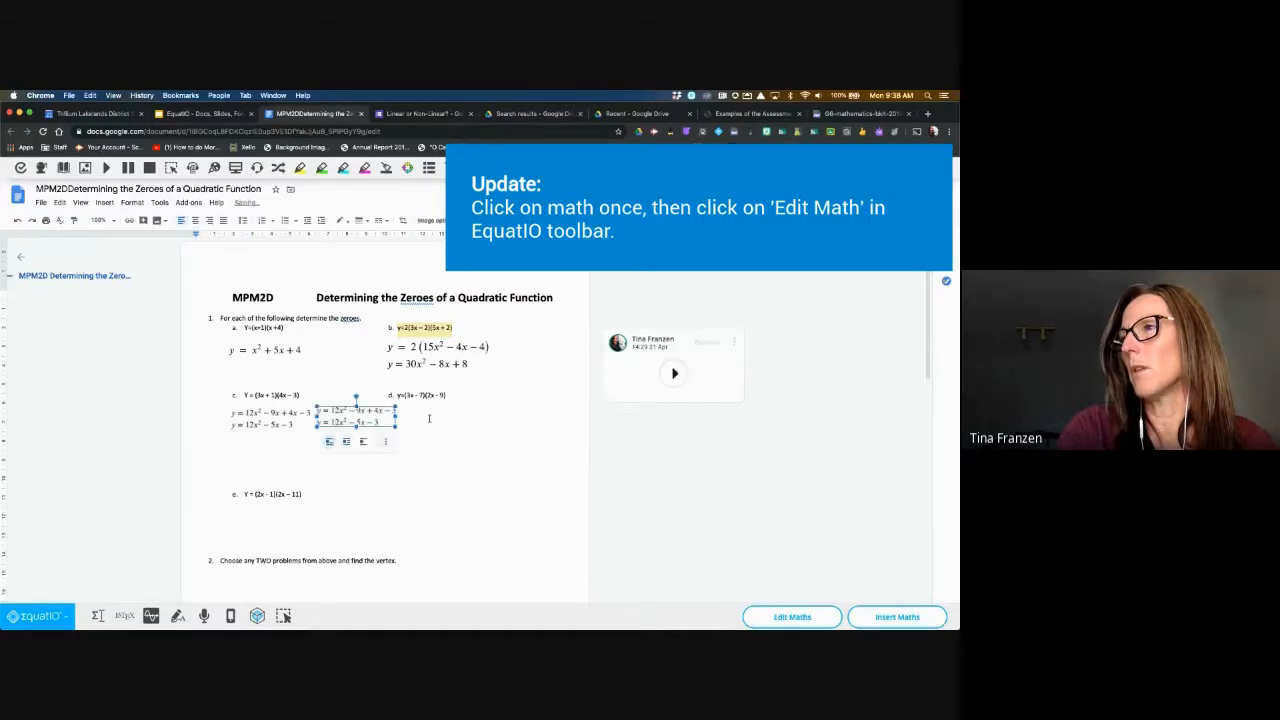
double_click(345, 416)
drag(345, 416, 420, 440)
click(420, 440)
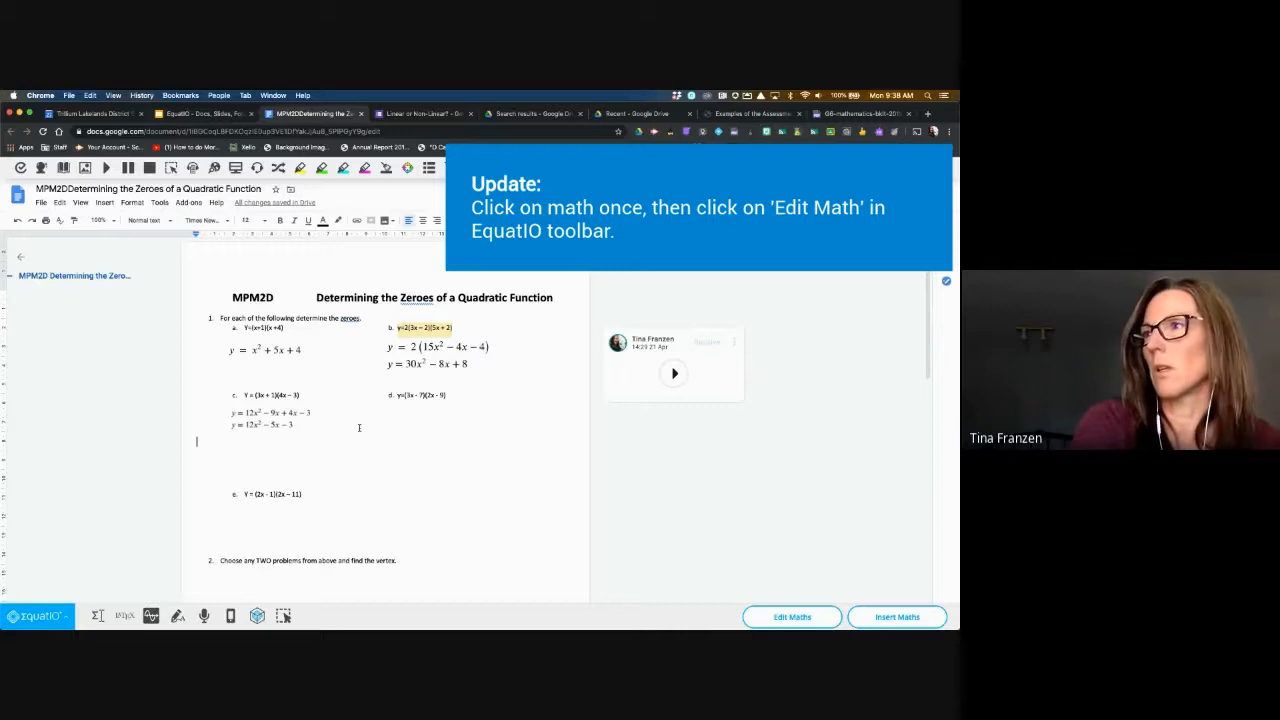
key(super+z)
drag(358, 425, 436, 427)
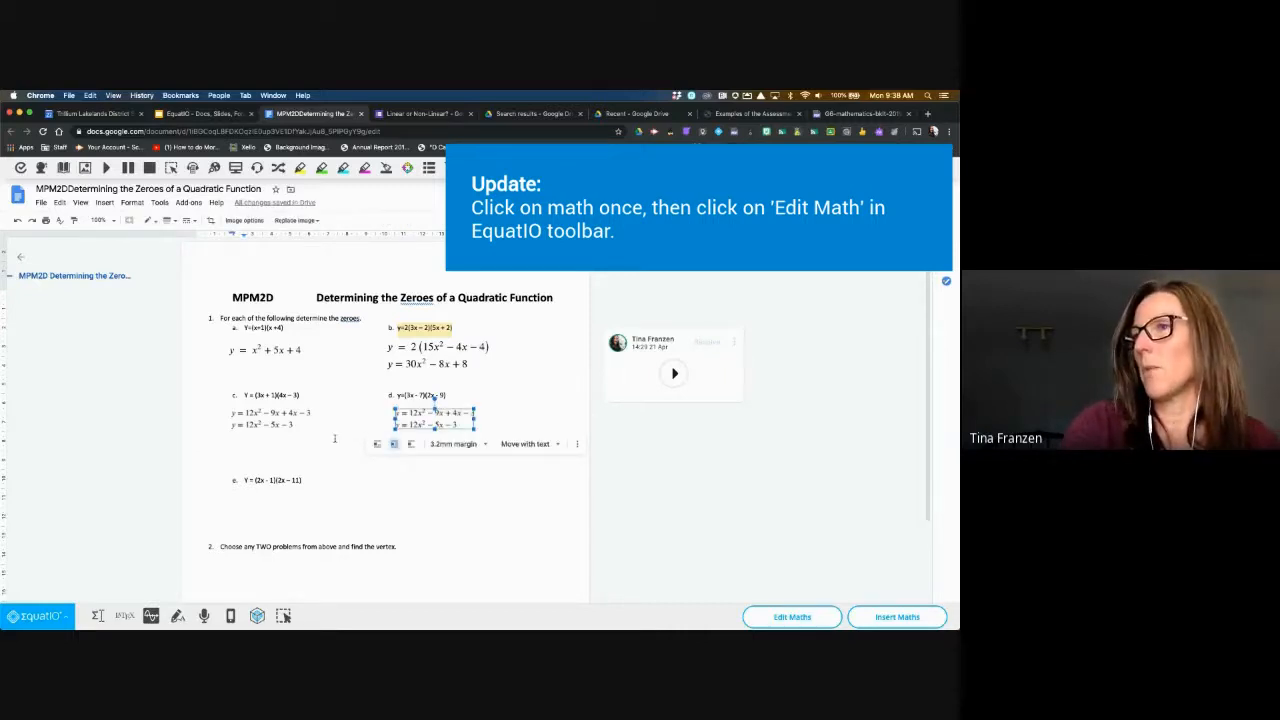
- Open the equation editor and change the first two terms of the upper equation to 6x^2 - 27x
click(94, 616)
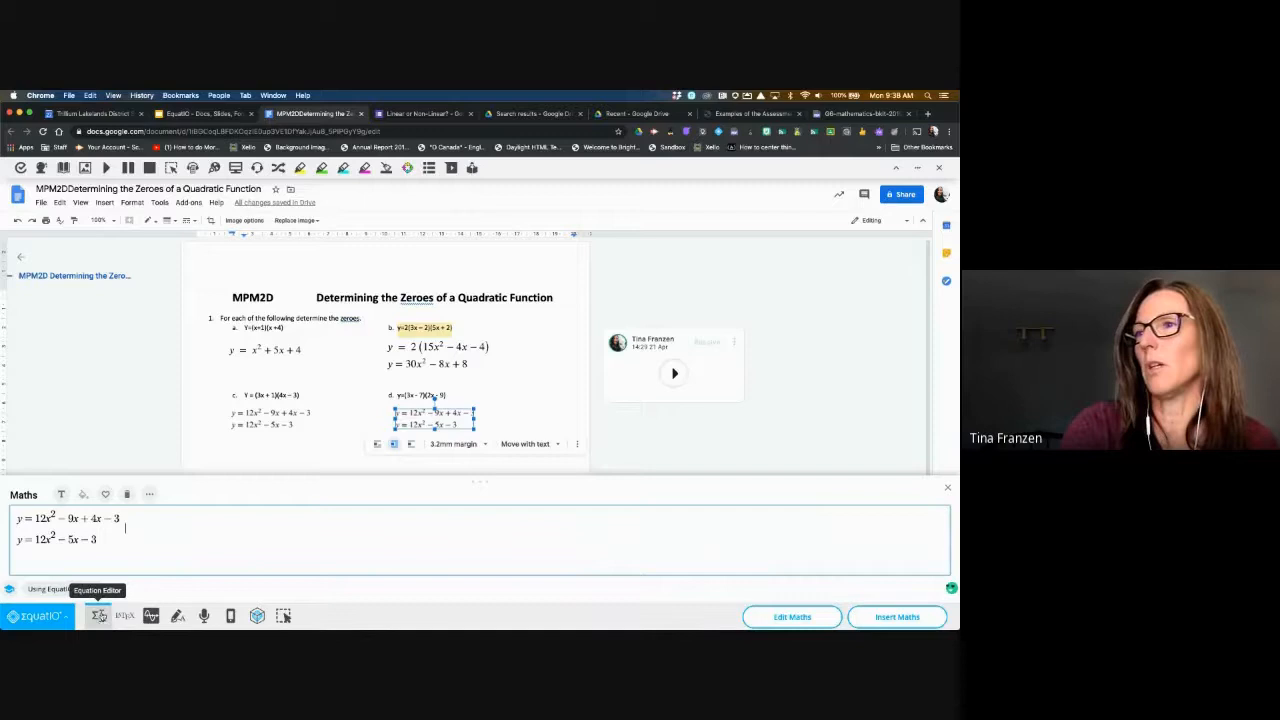
click(45, 519)
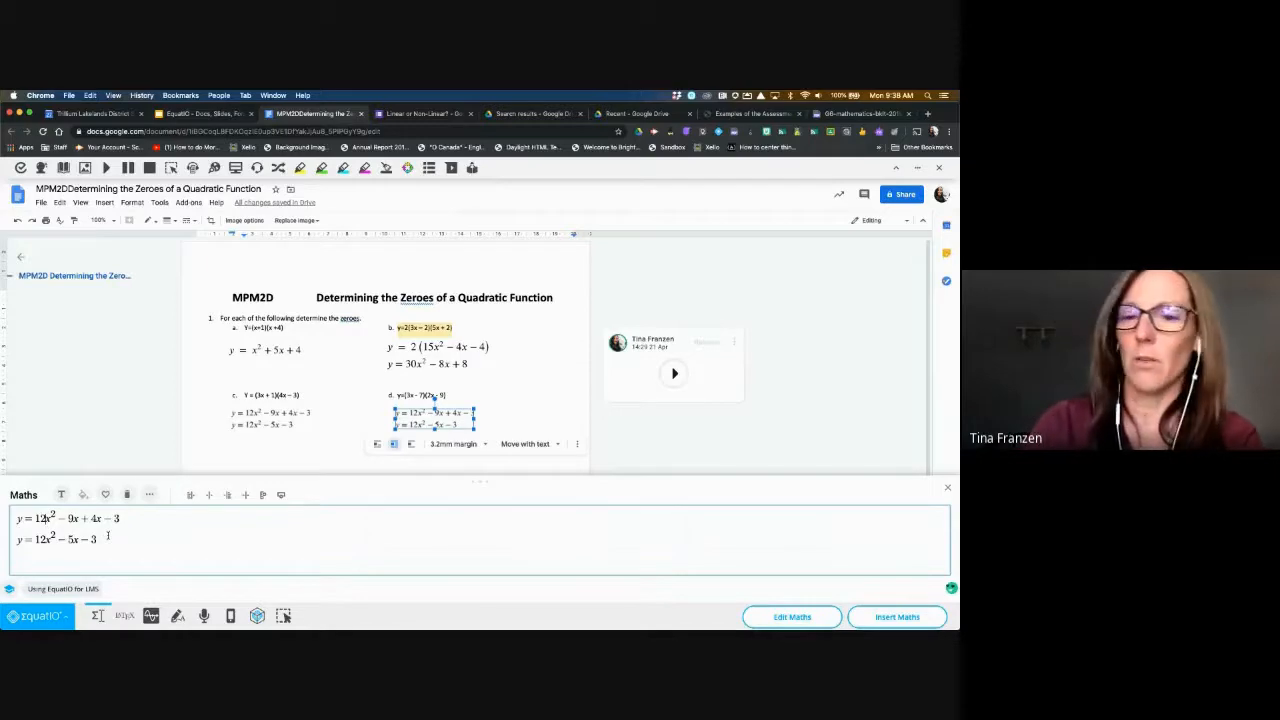
key(BackSpace)
key(BackSpace)
text(6)
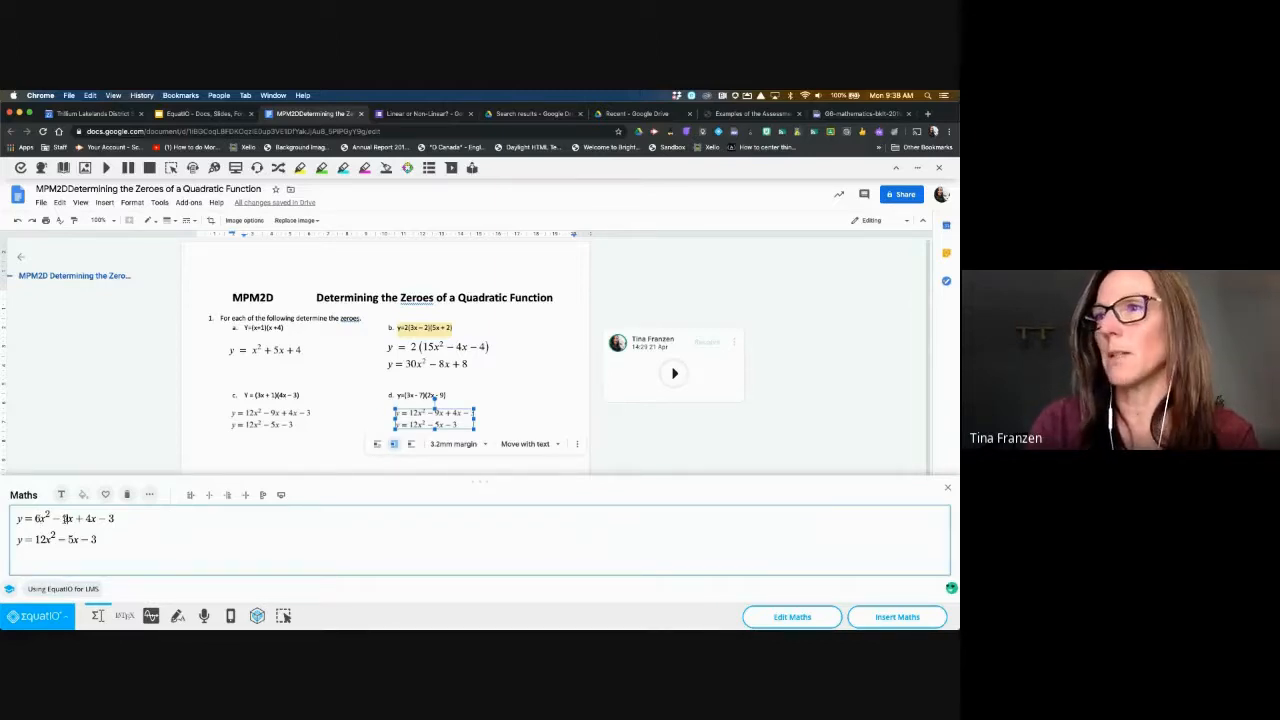
click(64, 518)
key(BackSpace)
text(27)
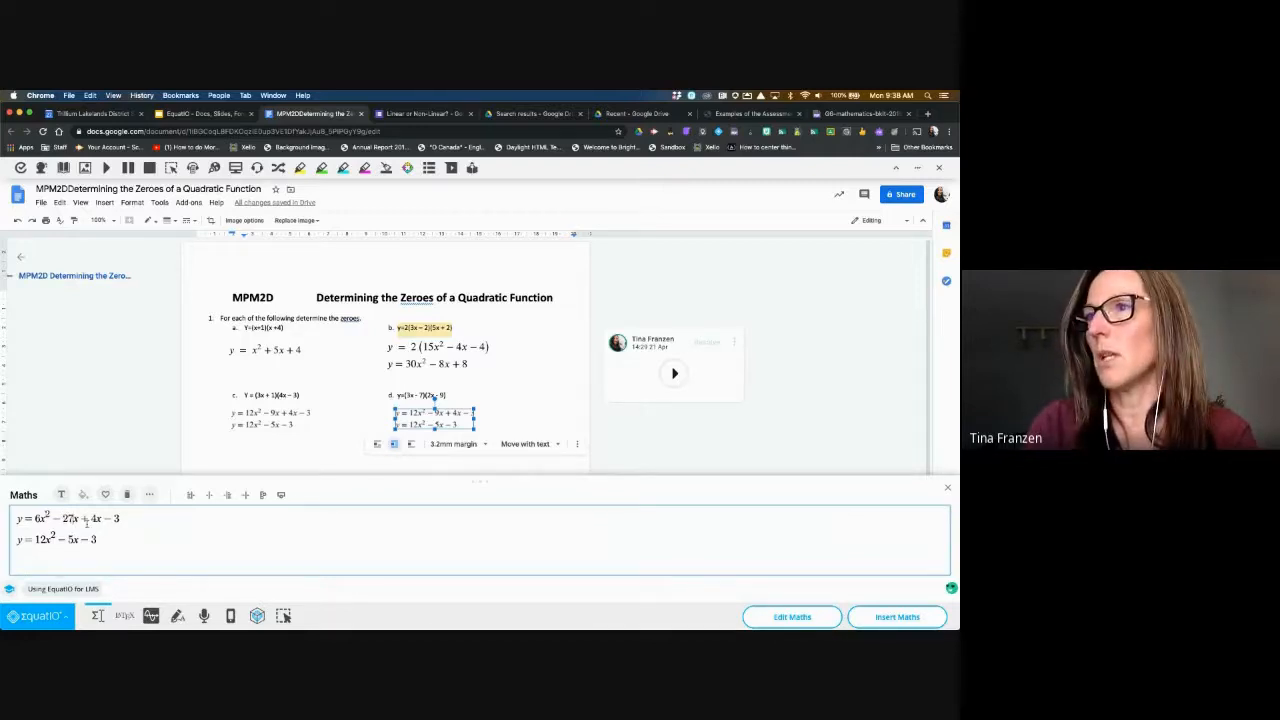
- Replace the remaining terms of the upper equation with - 14x + 63
click(97, 519)
key(BackSpace)
key(BackSpace)
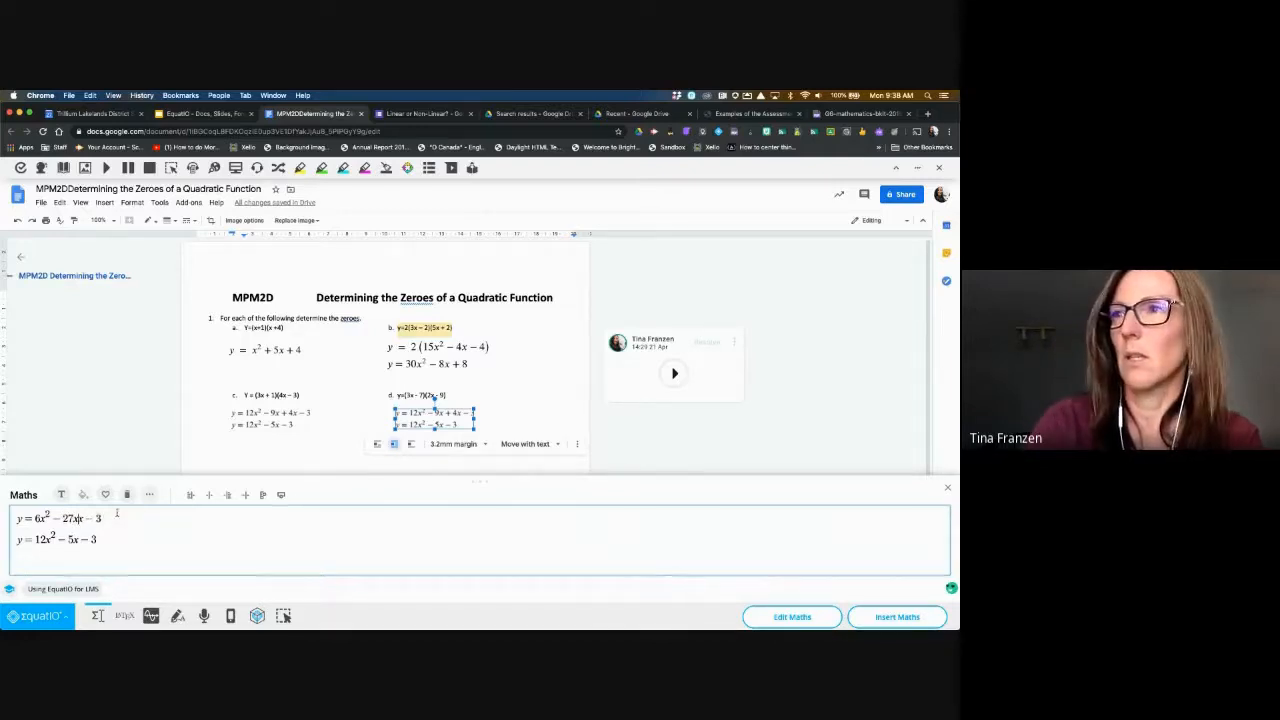
text(-1)
text(4x −)
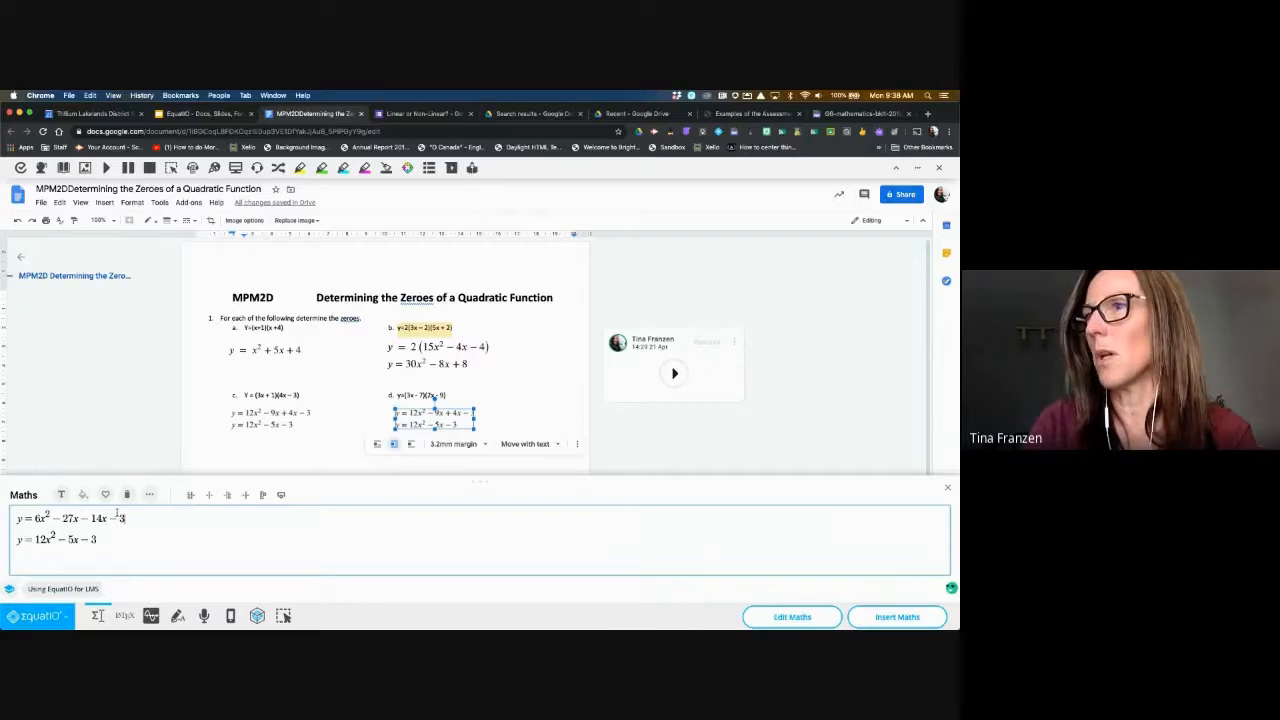
key(BackSpace)
key(BackSpace)
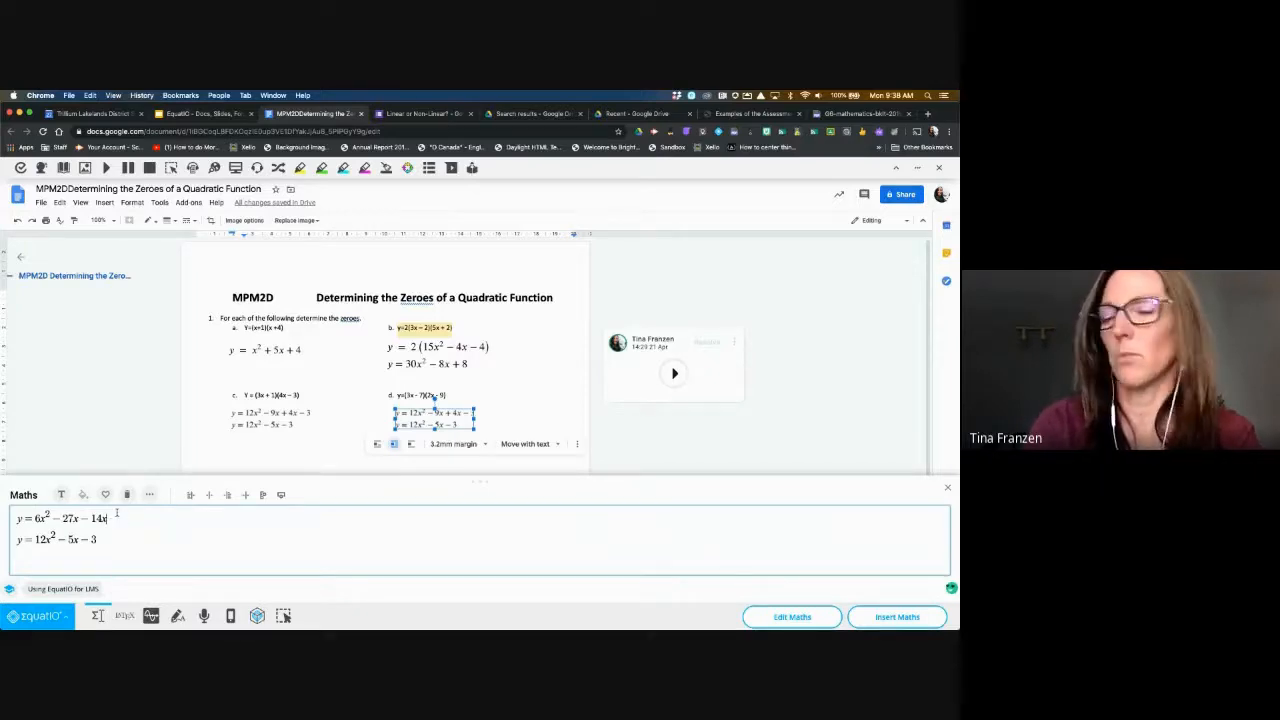
text(+ 63)
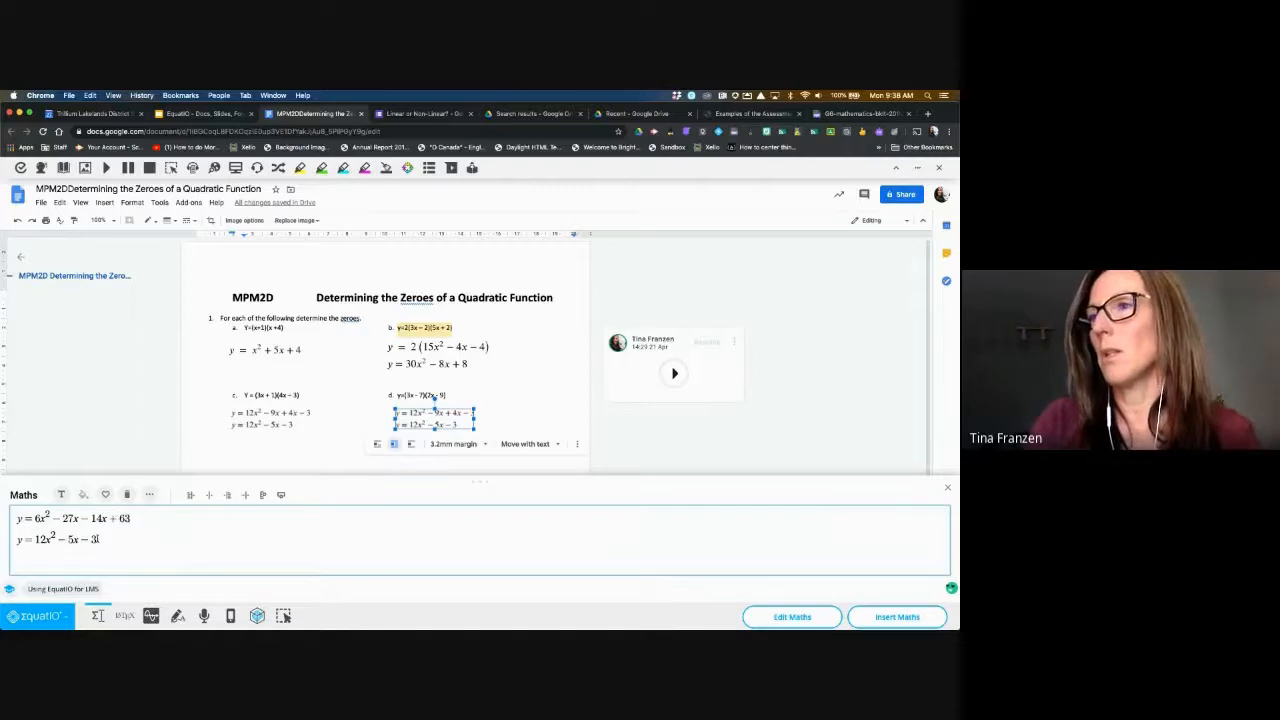
- Delete the second equation line, insert y = 6x^2 - 27x - 14x + 63 into the document as a new equation, and close the equation editor
click(102, 539)
drag(102, 539, 12, 539)
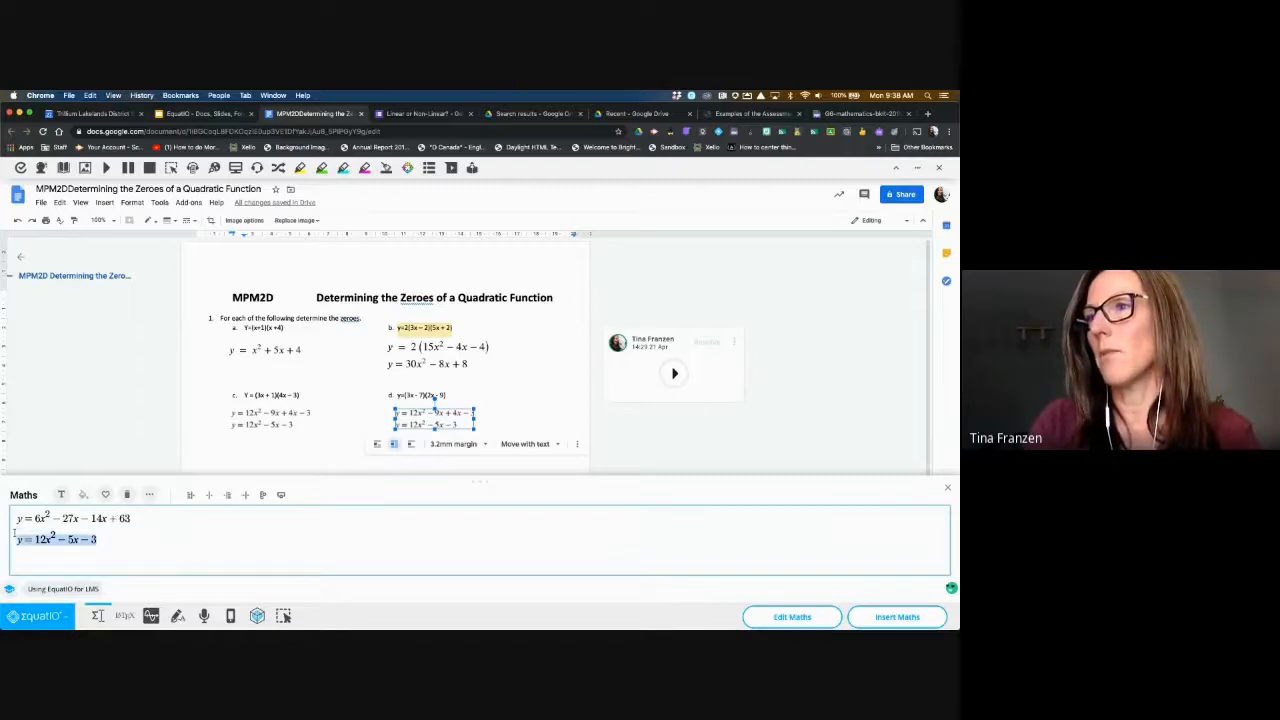
key(BackSpace)
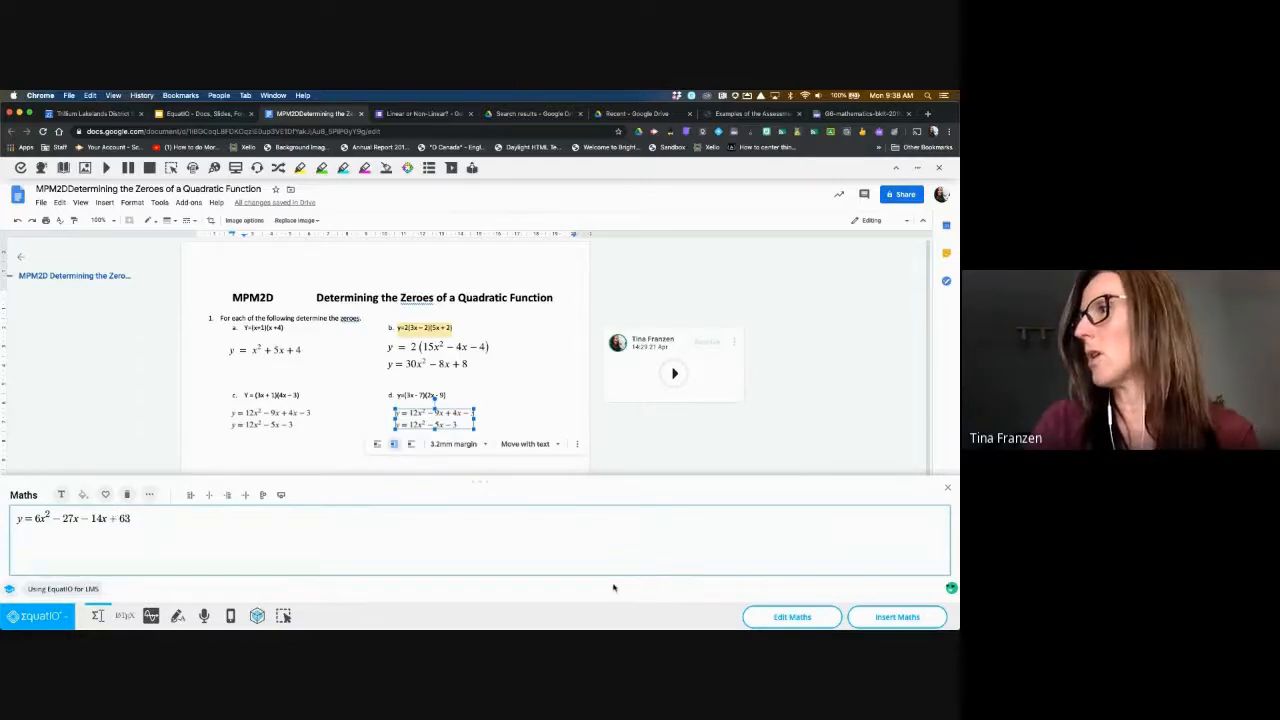
click(915, 617)
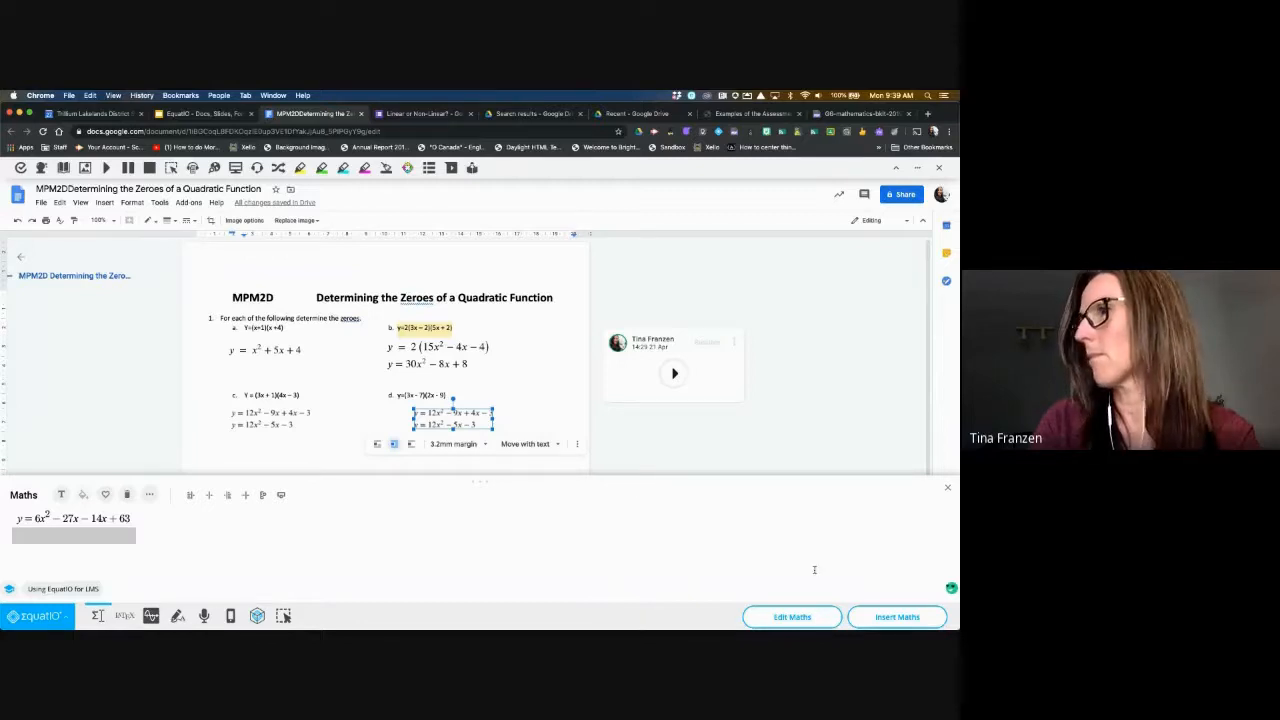
click(643, 434)
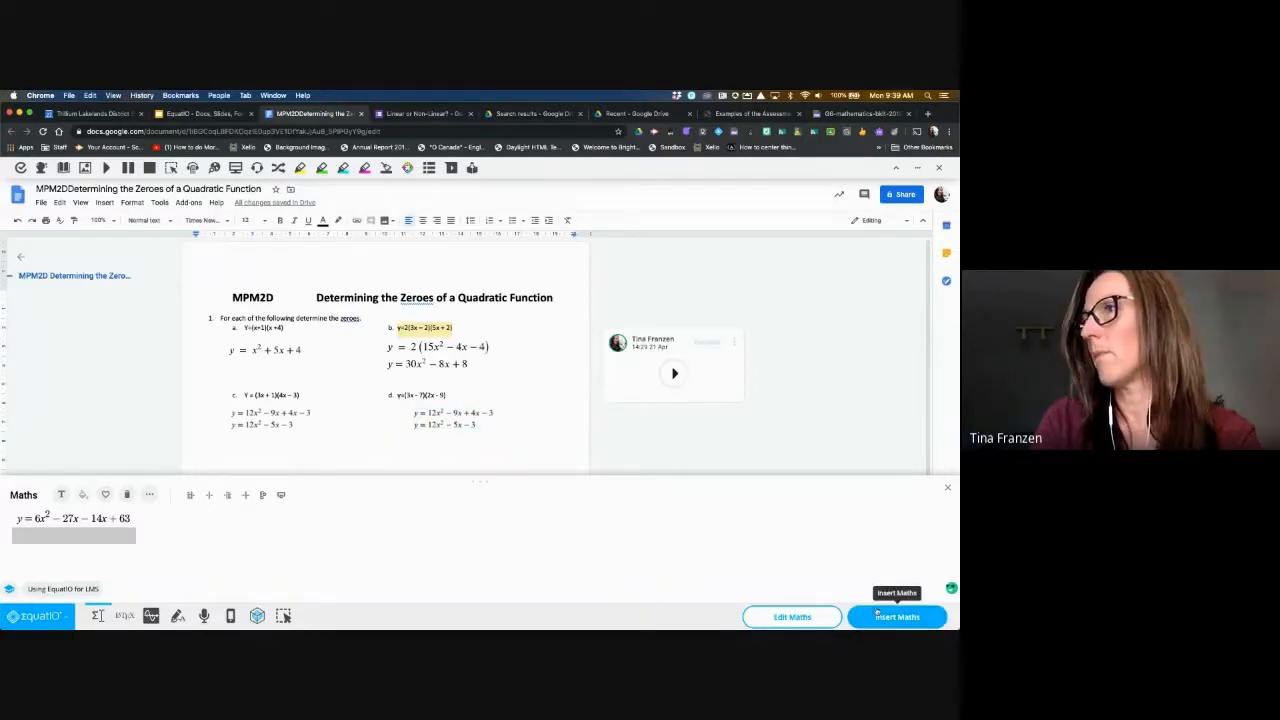
click(880, 618)
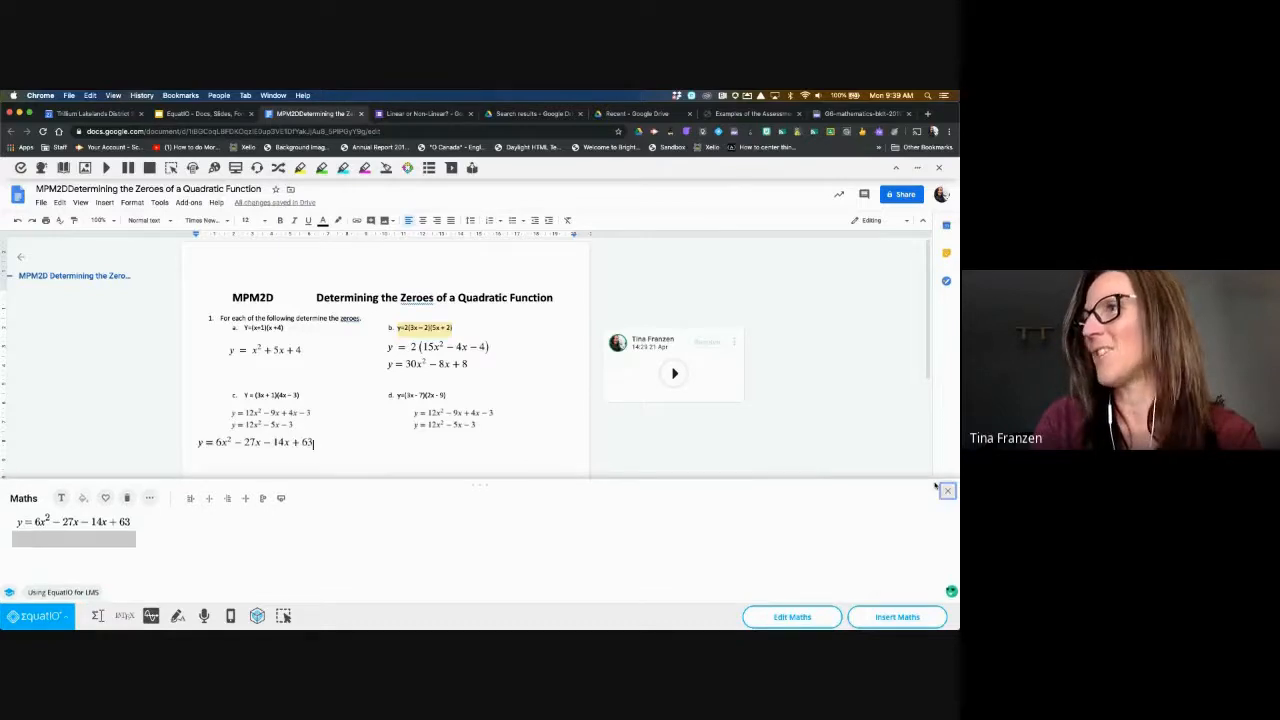
click(946, 490)
- Delete the old equation copy below question 1d and place the new equation there with wrapped text
click(443, 419)
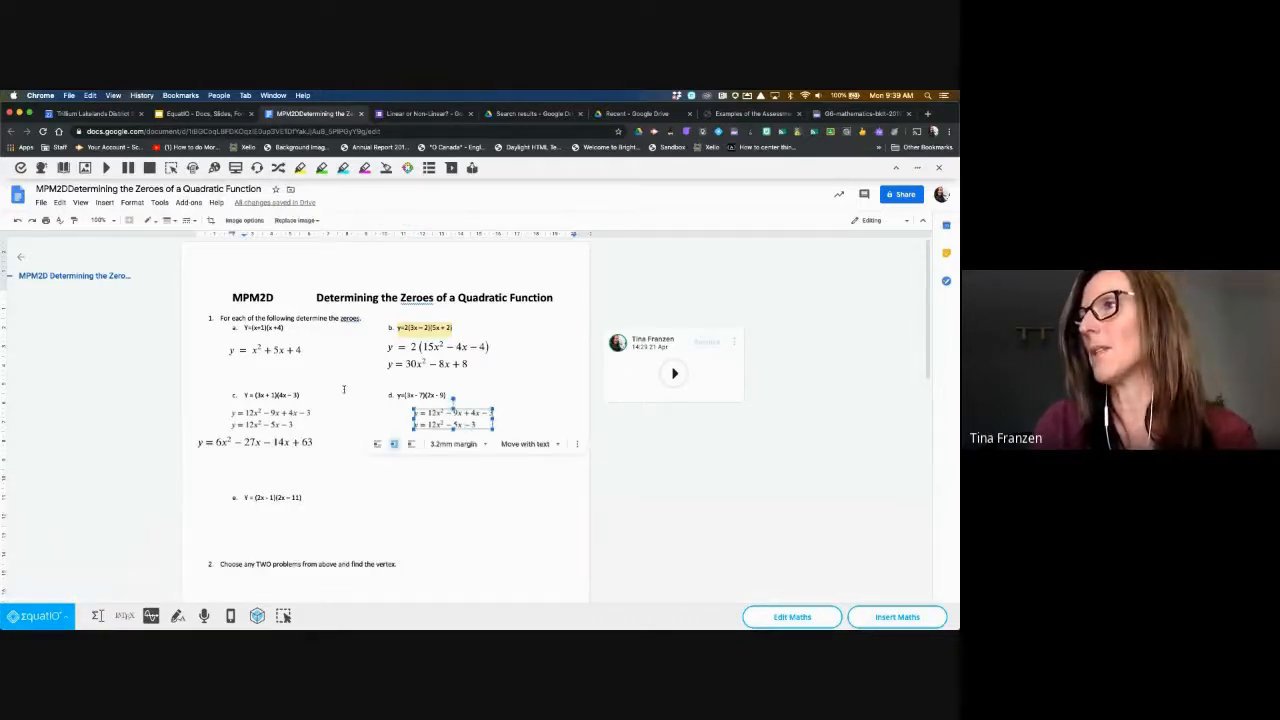
key(Delete)
click(354, 429)
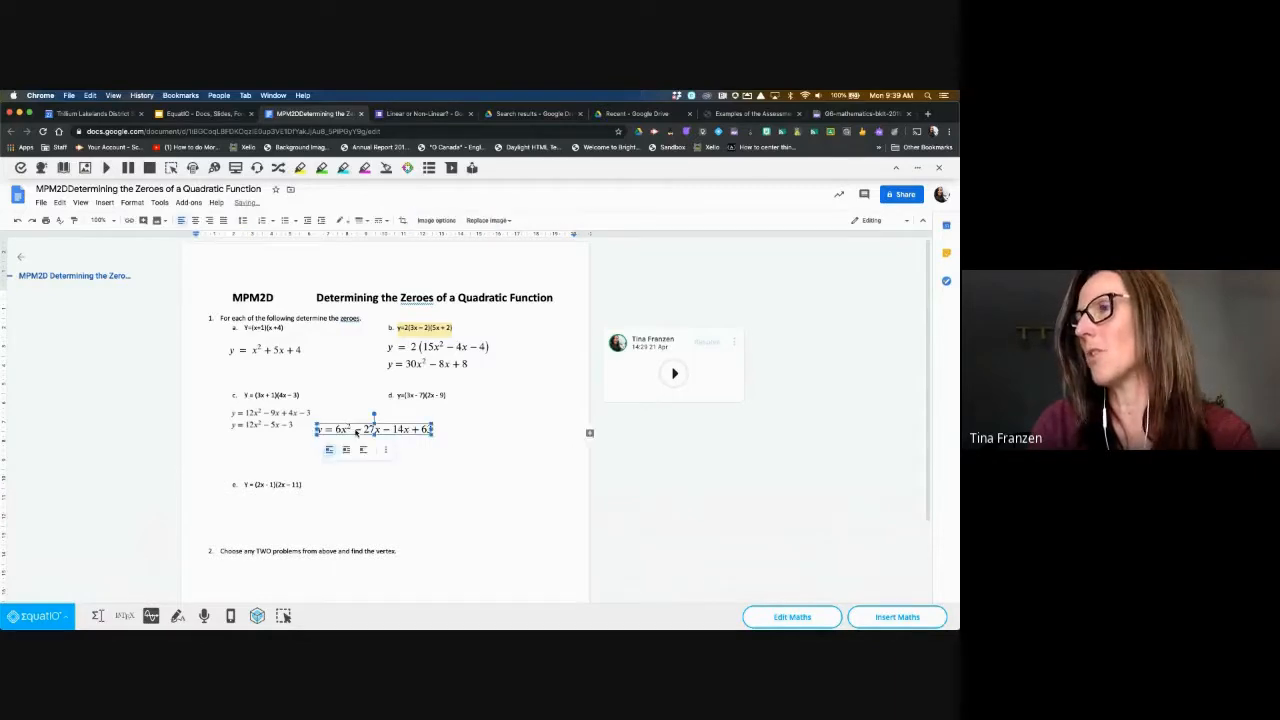
click(345, 452)
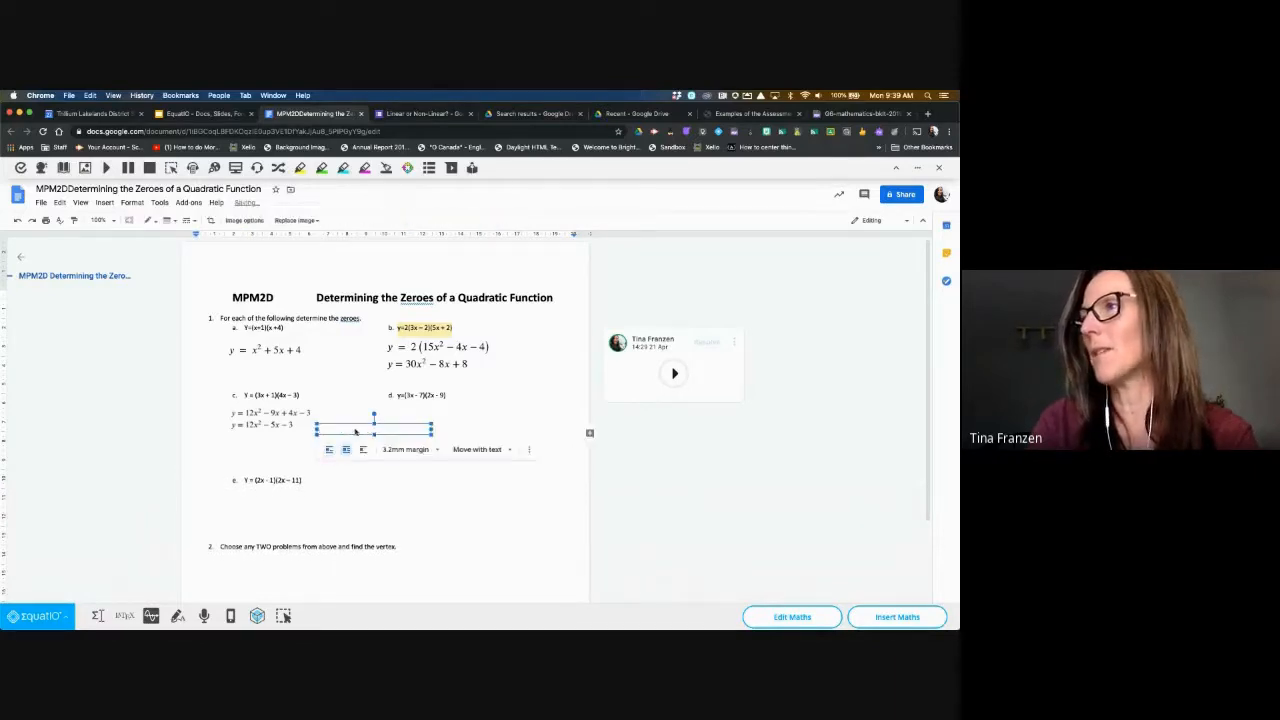
drag(372, 429, 422, 416)
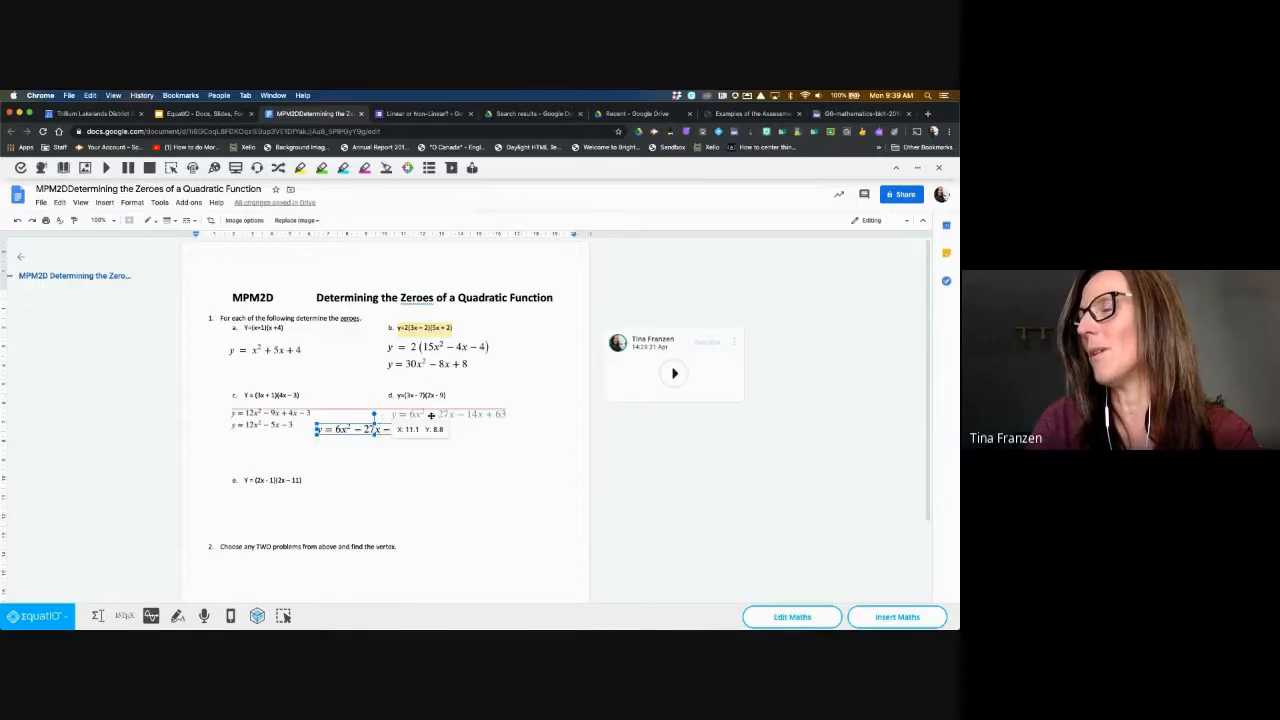
click(407, 465)
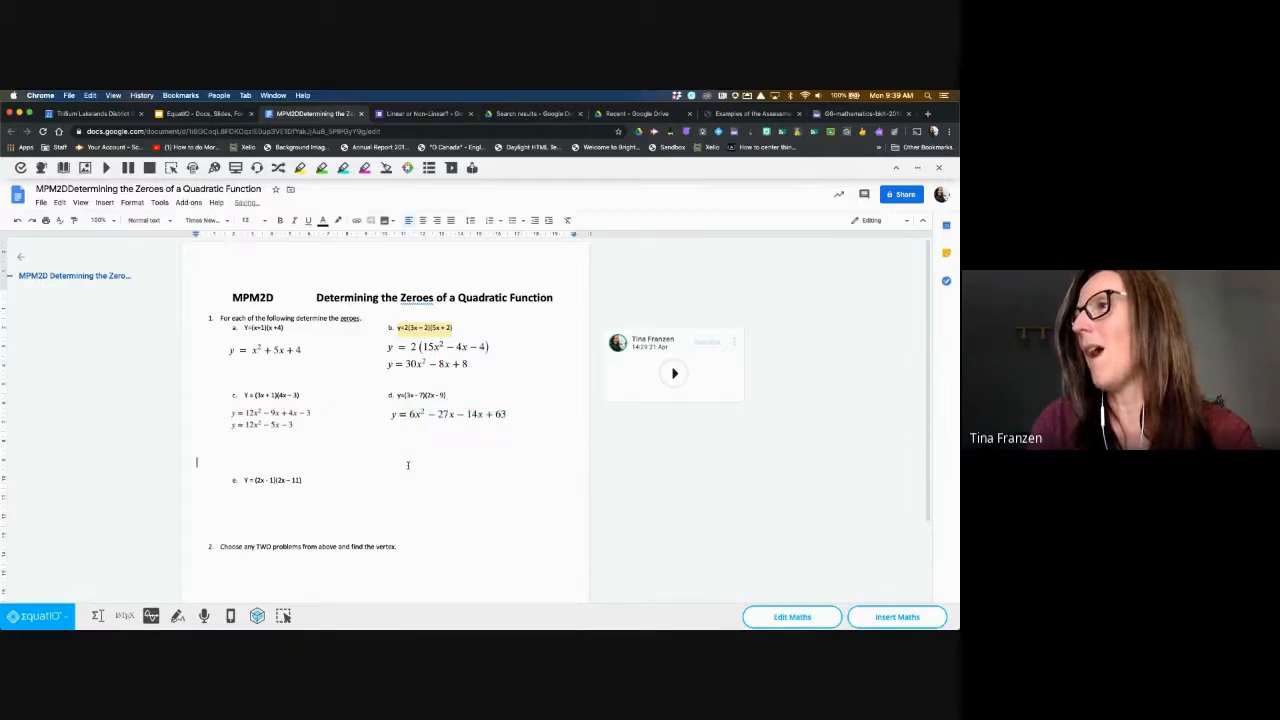
- Try to open the new equation image y = 6x^2 - 27x - 14x + 63 below question 1d for editing
click(421, 417)
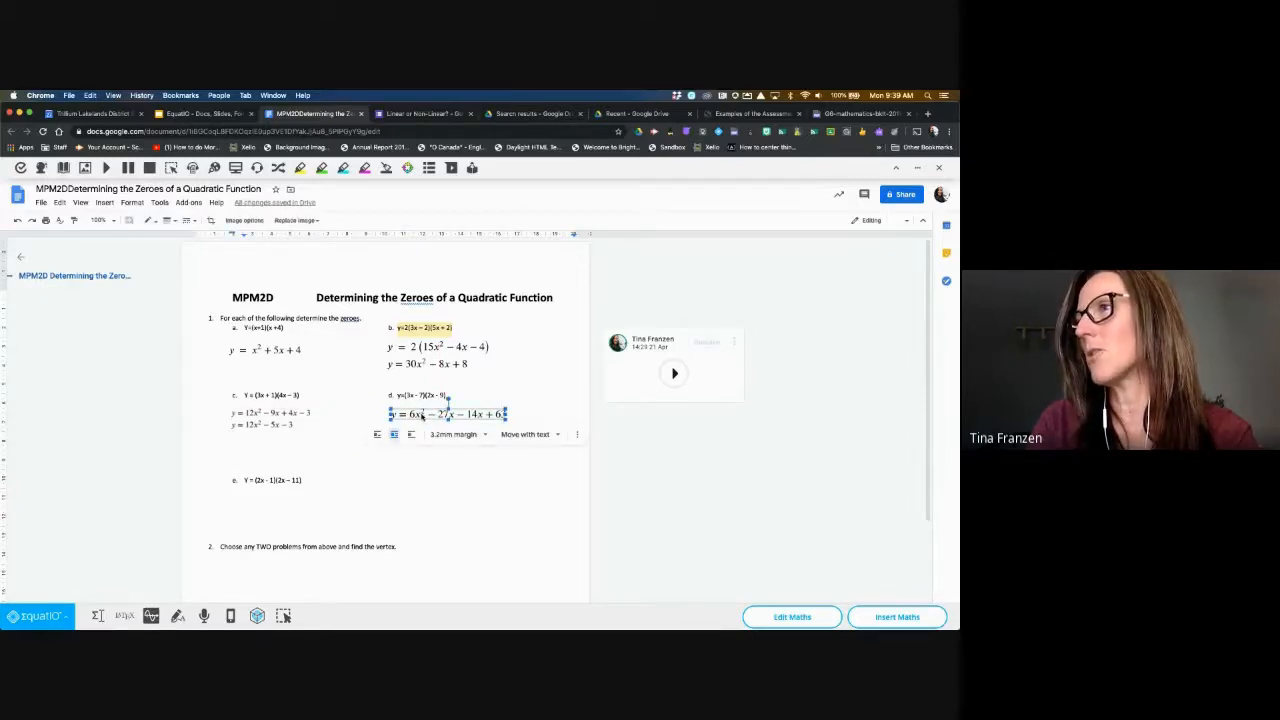
double_click(422, 416)
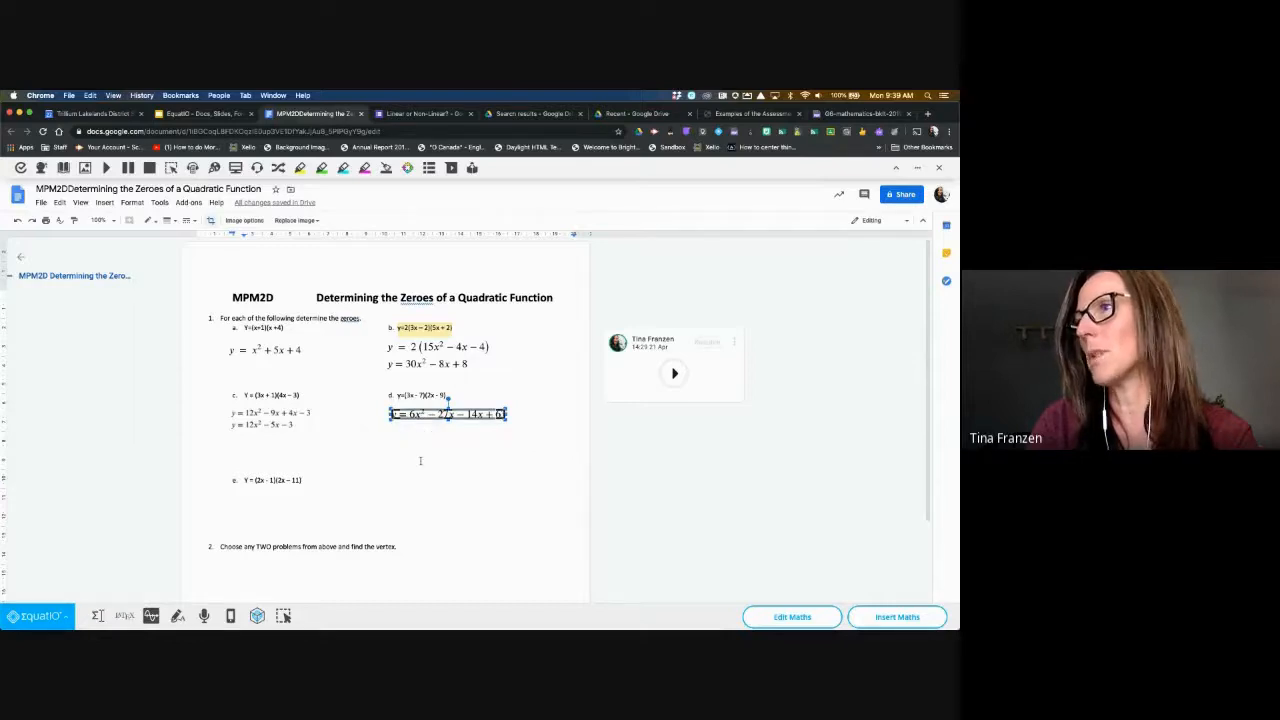
click(420, 460)
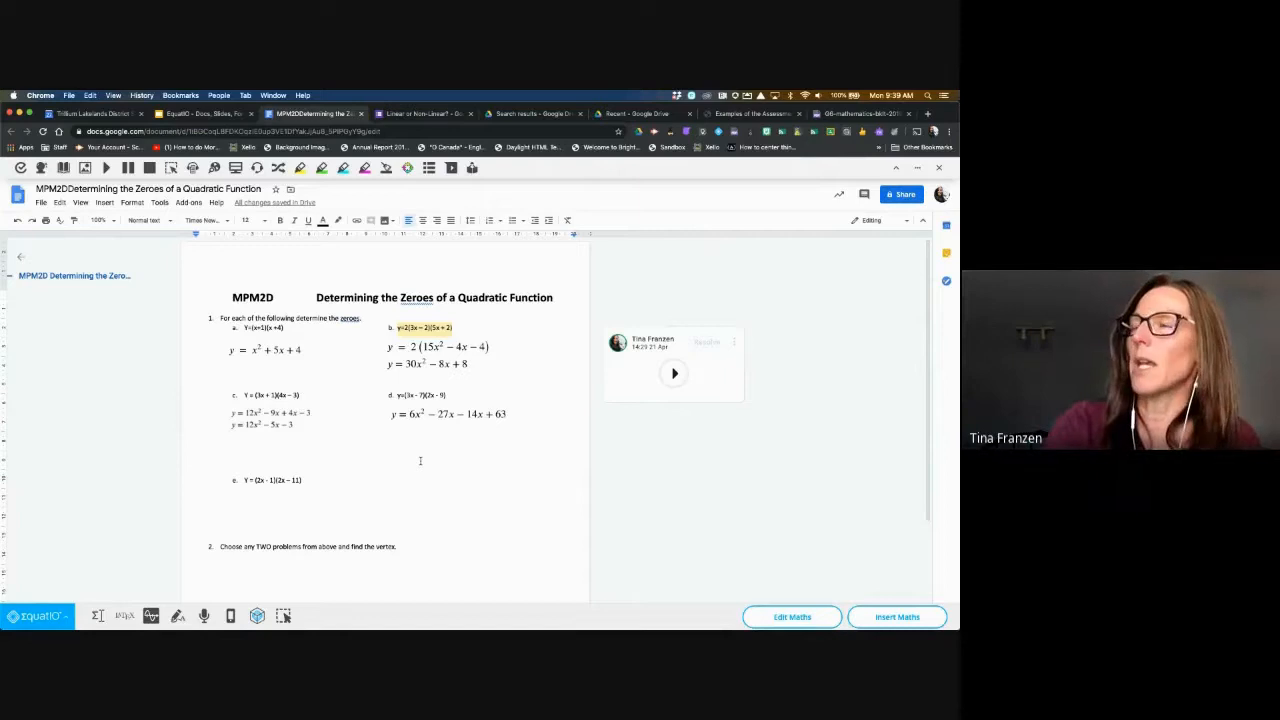
click(97, 616)
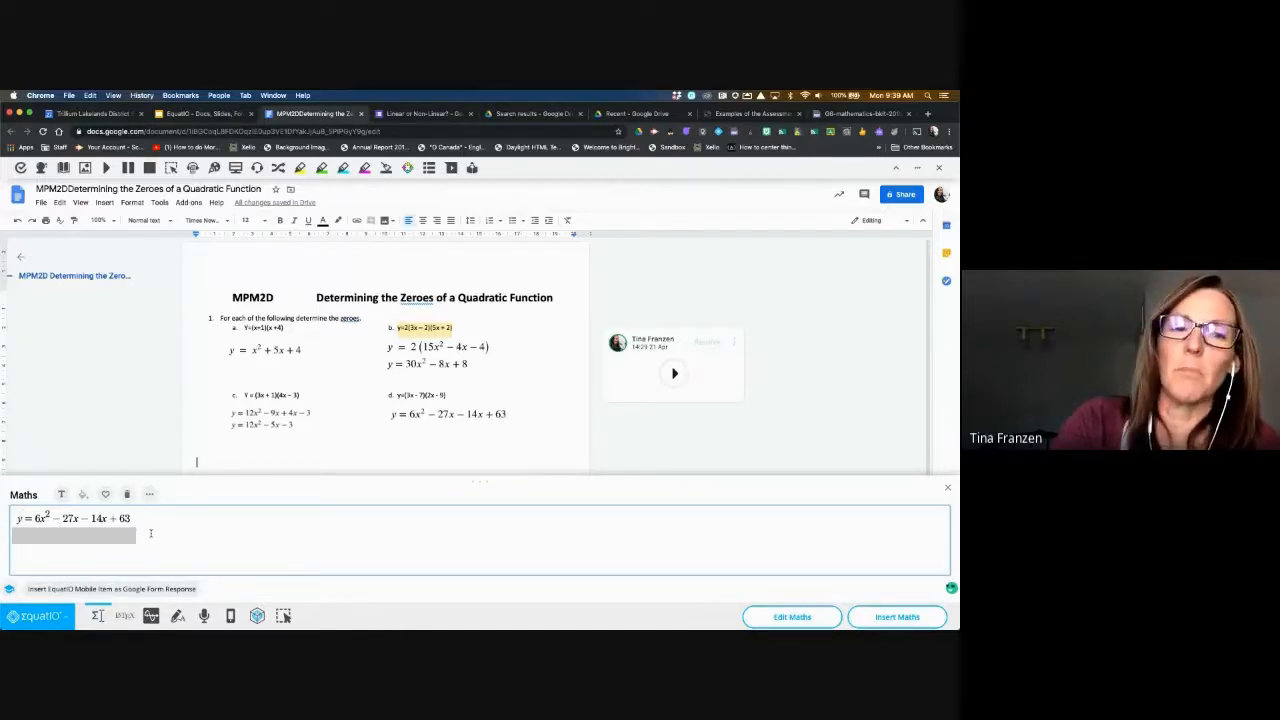
click(219, 462)
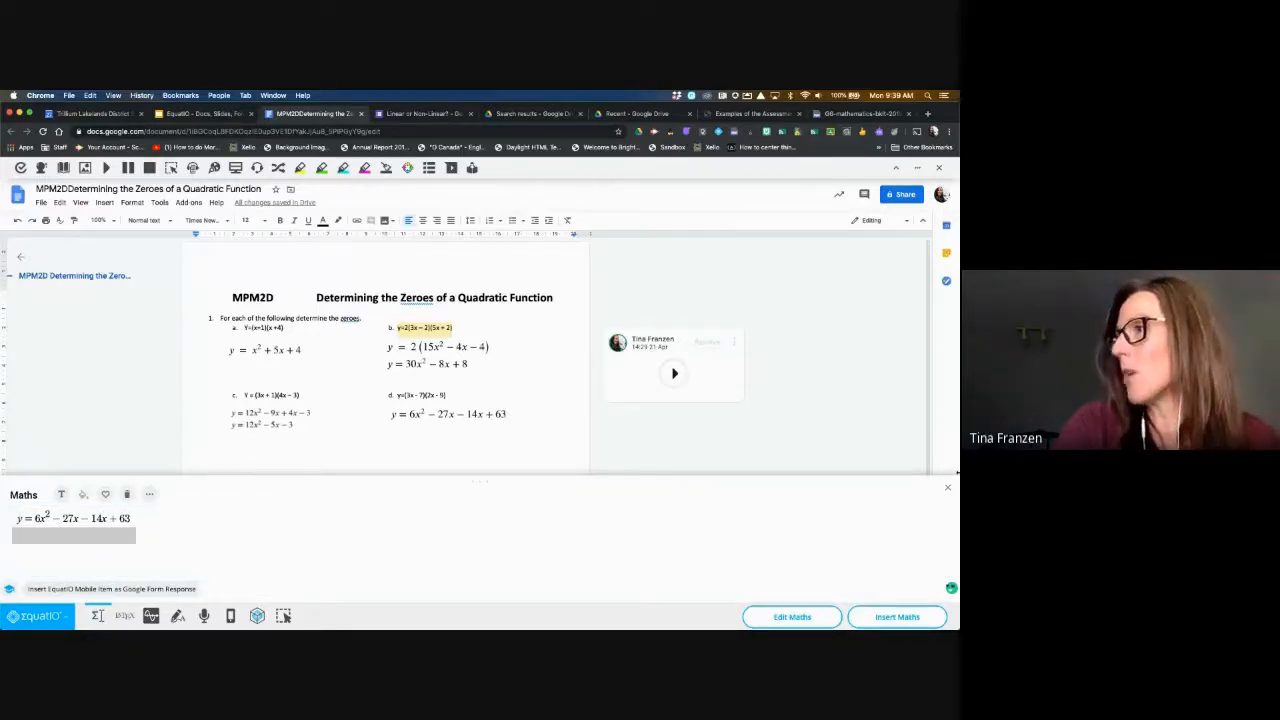
click(948, 487)
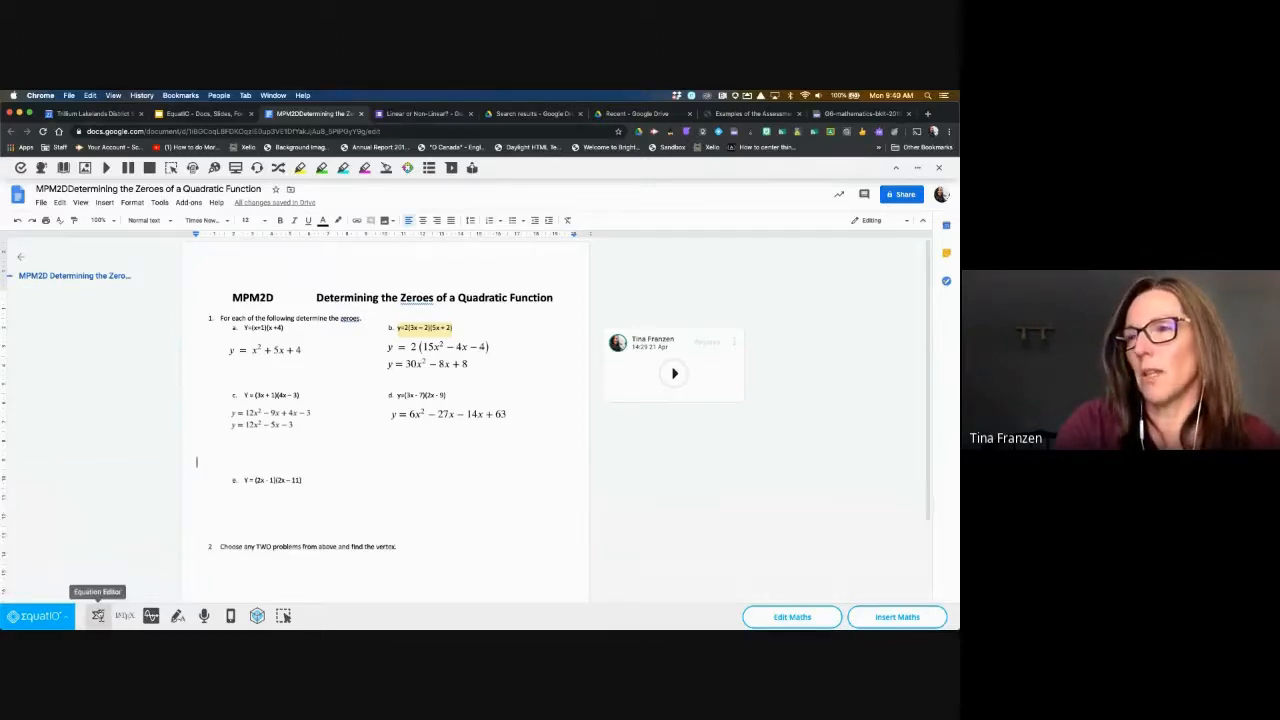
- Open Handwriting Recognition, clear the previous equation from it, and place the document cursor below question 1e
click(150, 616)
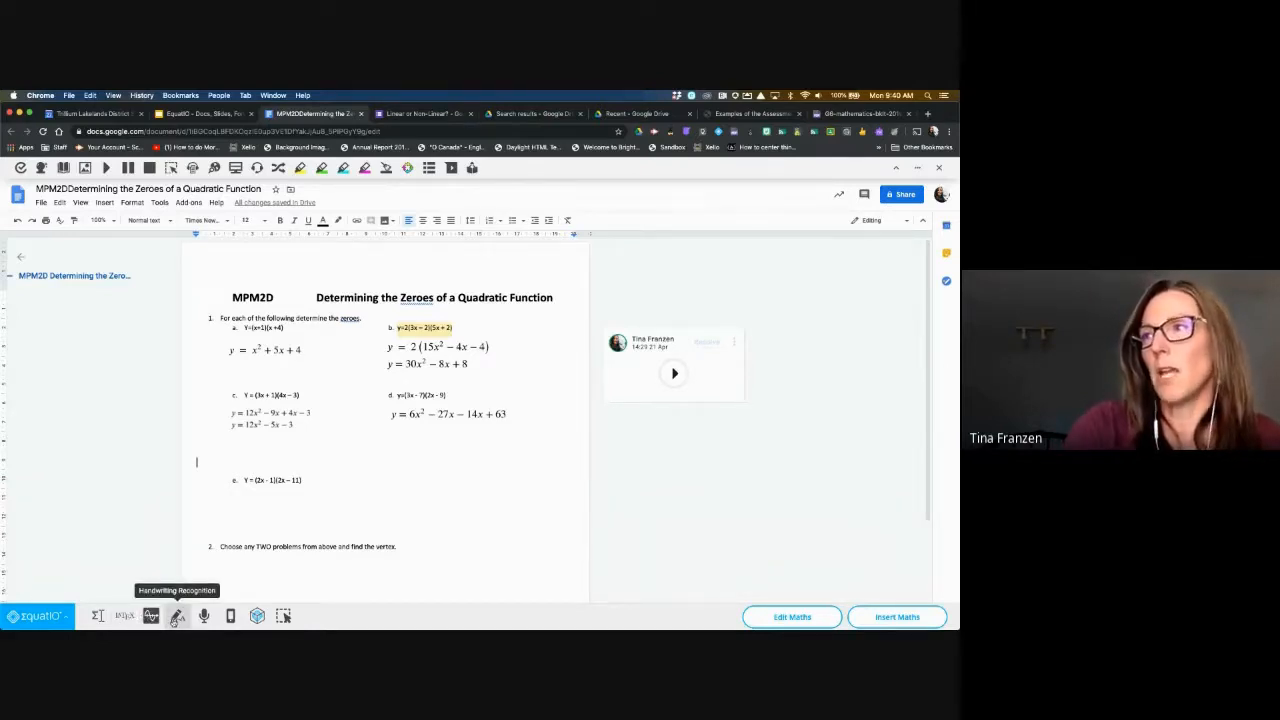
click(176, 616)
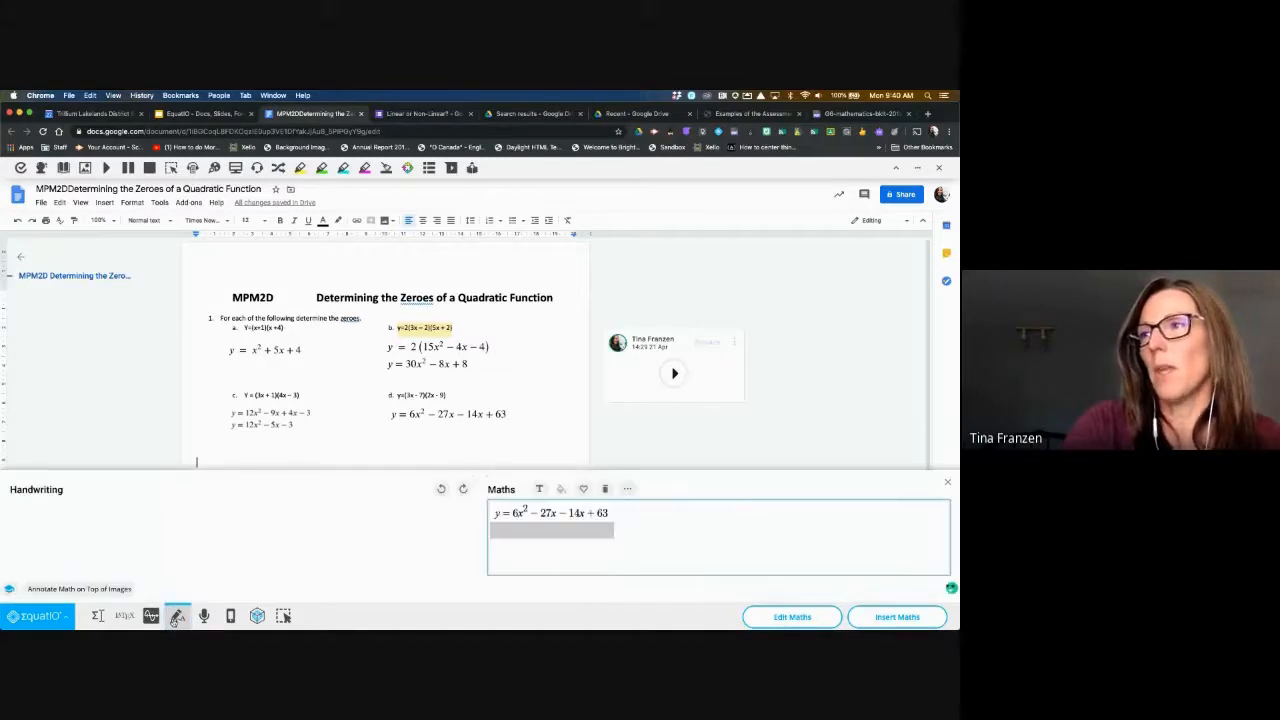
scroll(256, 455, down, 5)
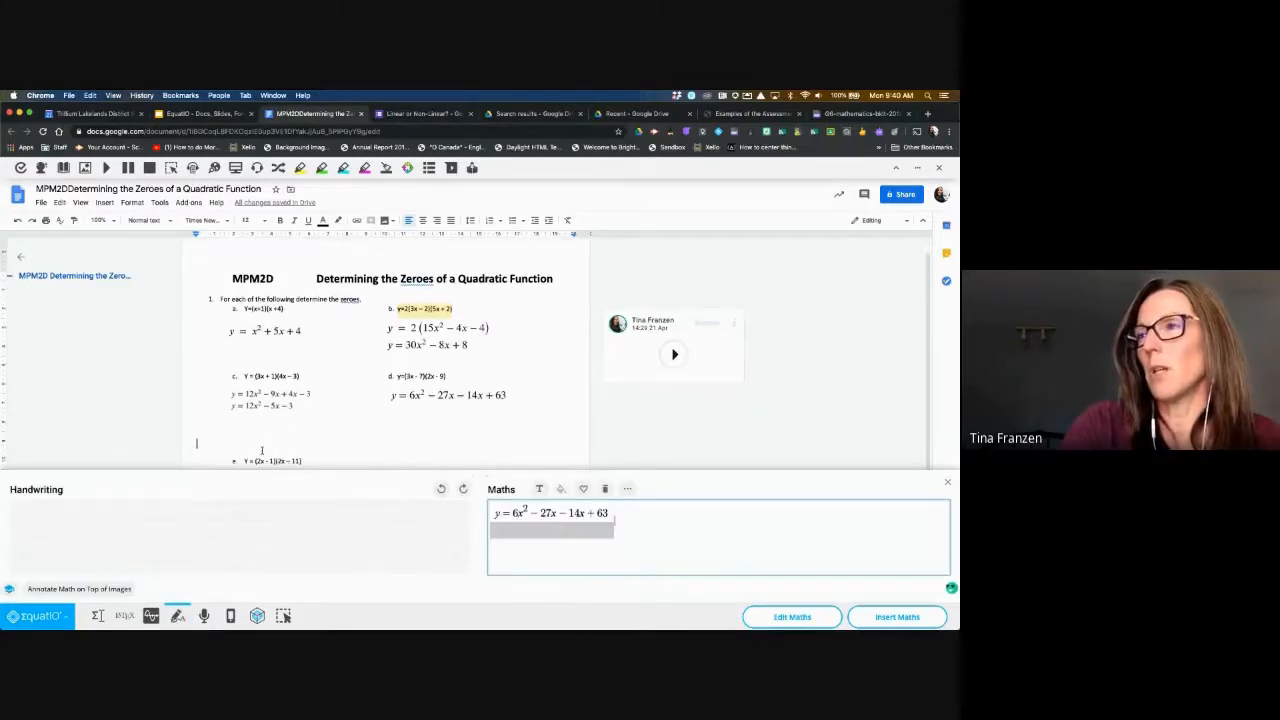
click(262, 450)
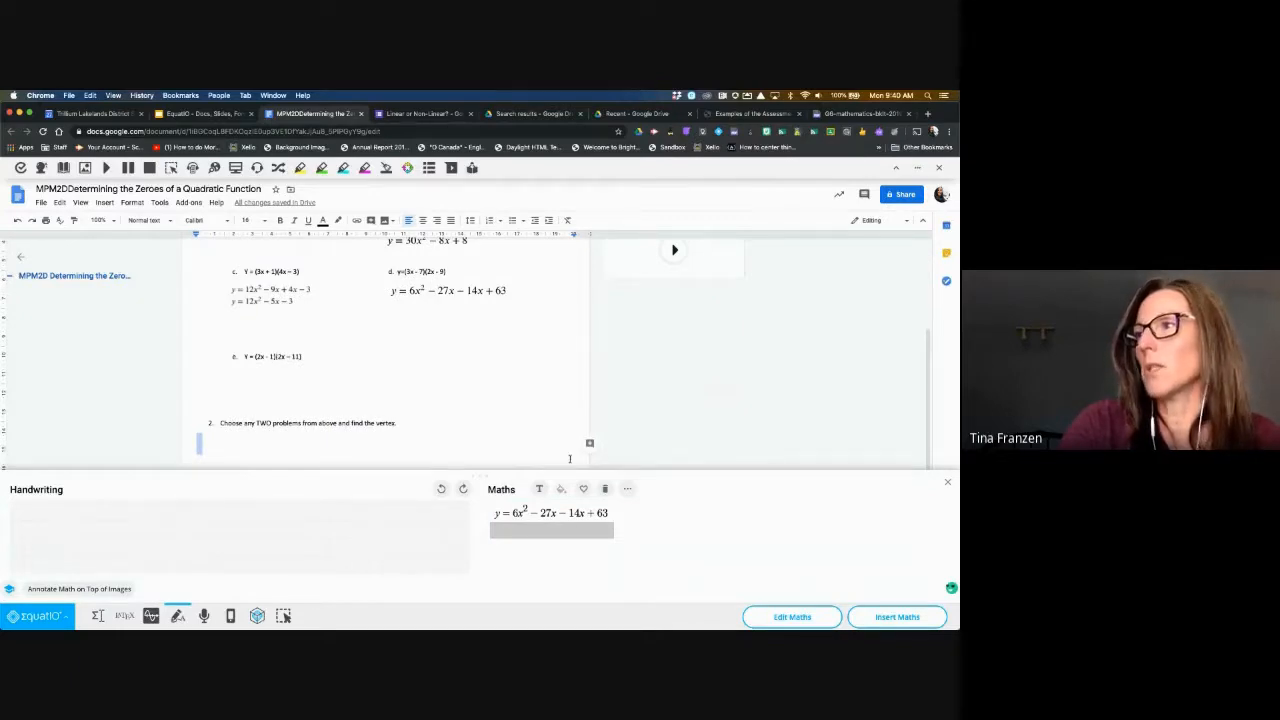
click(605, 489)
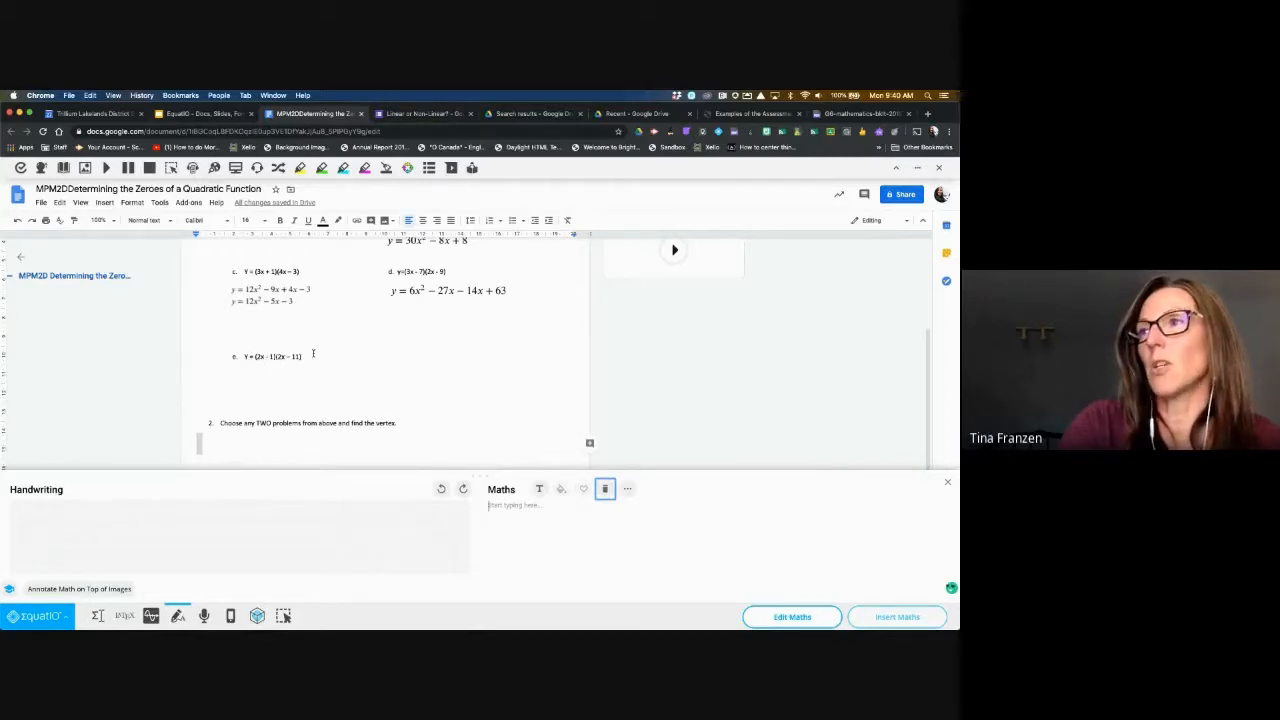
drag(303, 357, 256, 356)
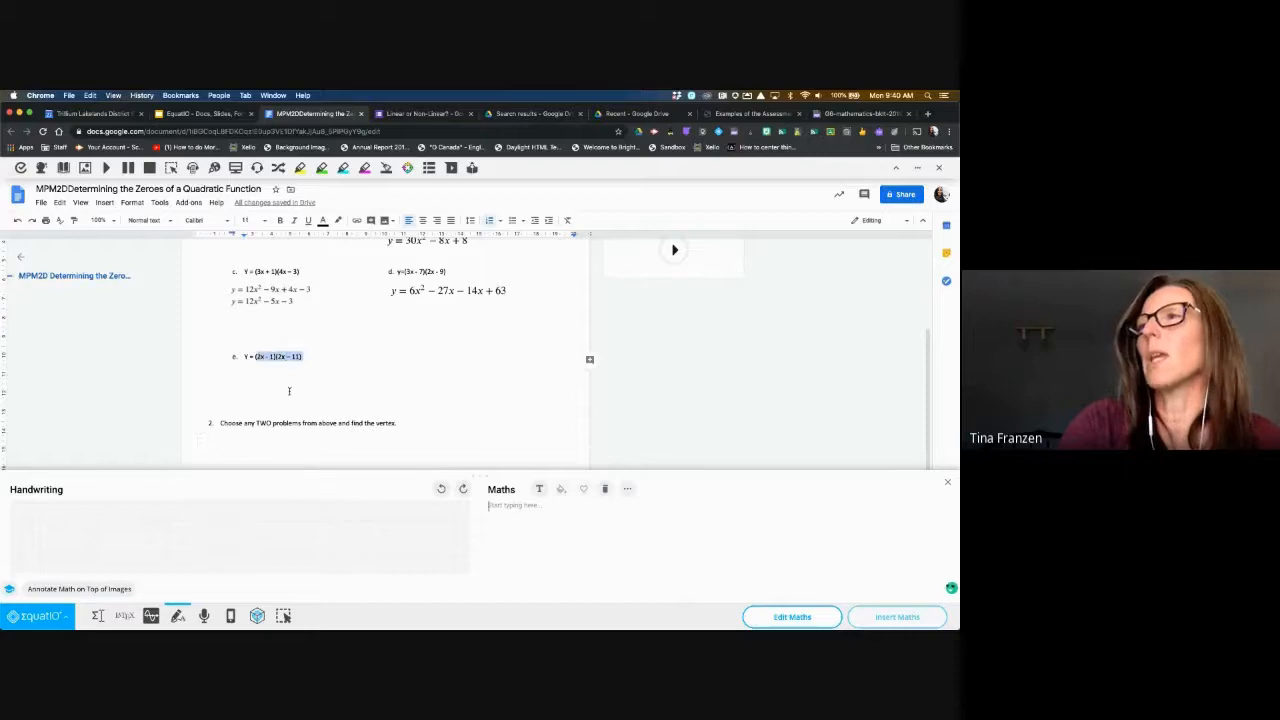
click(289, 391)
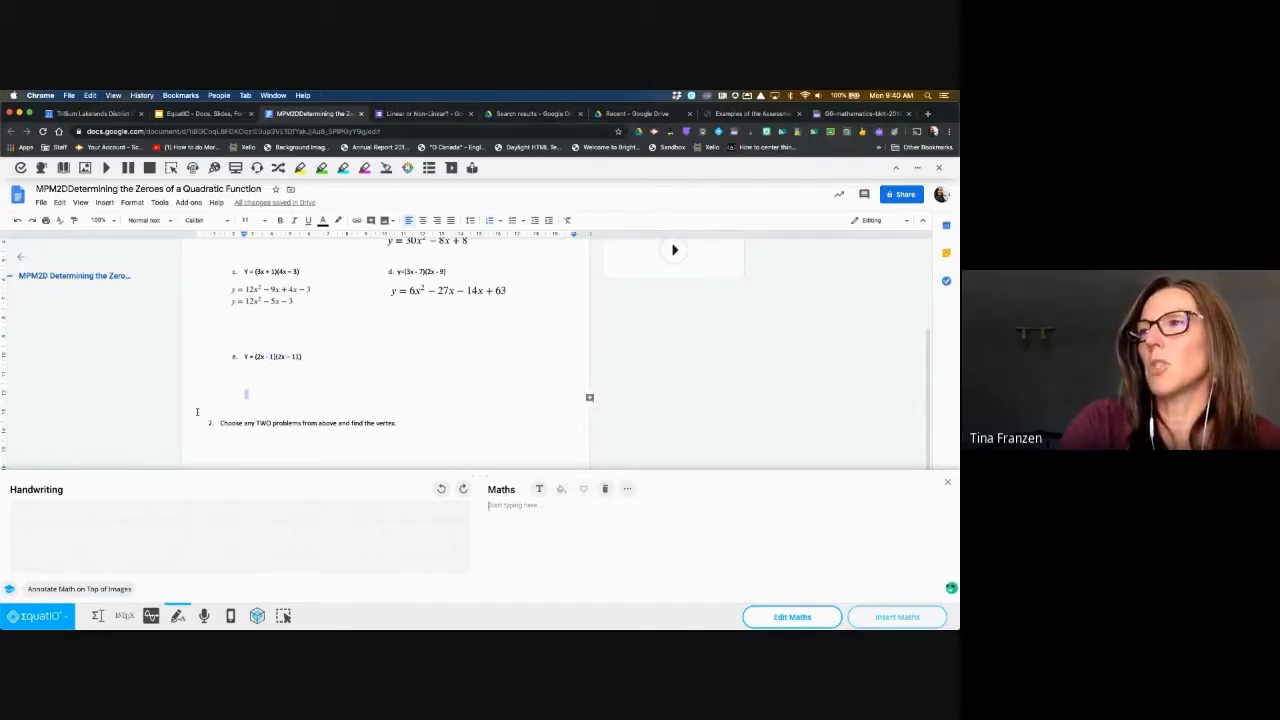
- Handwrite the first equation line for question 1e as y = 4x^2 - 22x - 2x + 11
mouse_move(31, 518)
mouse_down()
mouse_move(62, 518)
mouse_move(46, 530)
mouse_move(71, 529)
mouse_move(59, 537)
mouse_move(81, 511)
mouse_move(136, 536)
mouse_move(140, 518)
mouse_move(153, 536)
mouse_move(186, 532)
mouse_move(153, 542)
mouse_up()
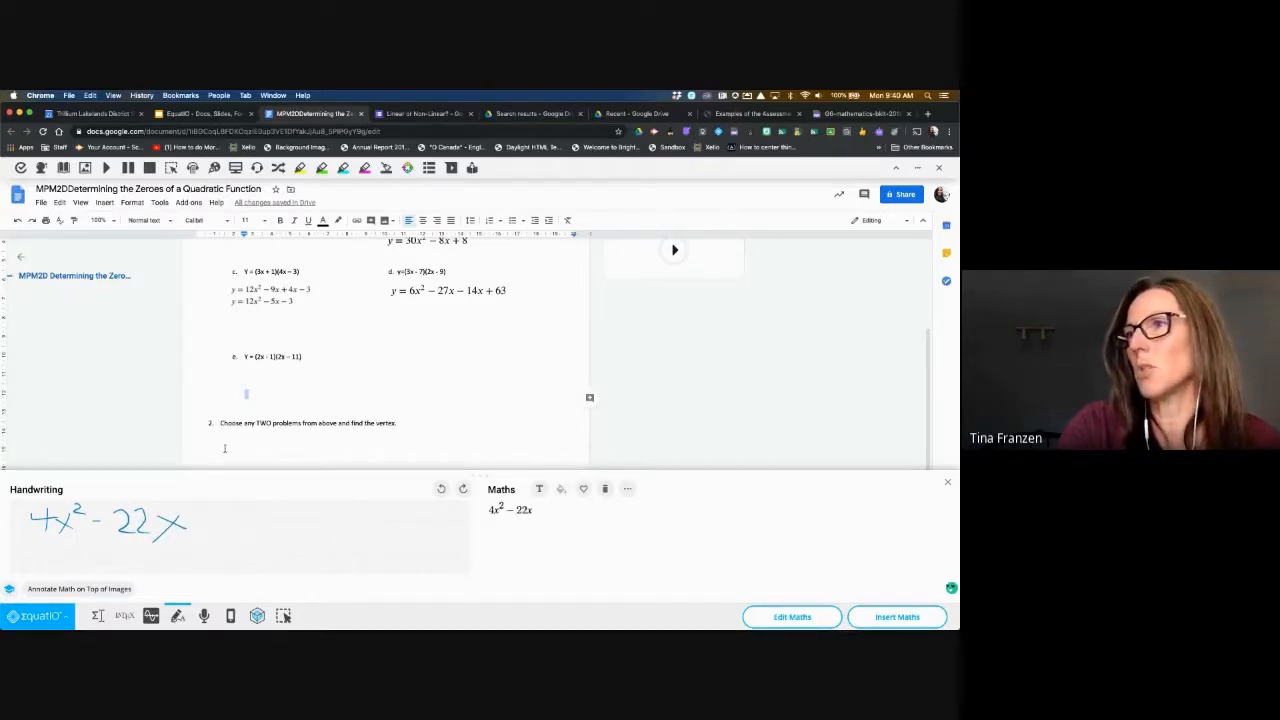
mouse_move(199, 519)
mouse_down()
mouse_move(268, 530)
mouse_move(242, 534)
mouse_up()
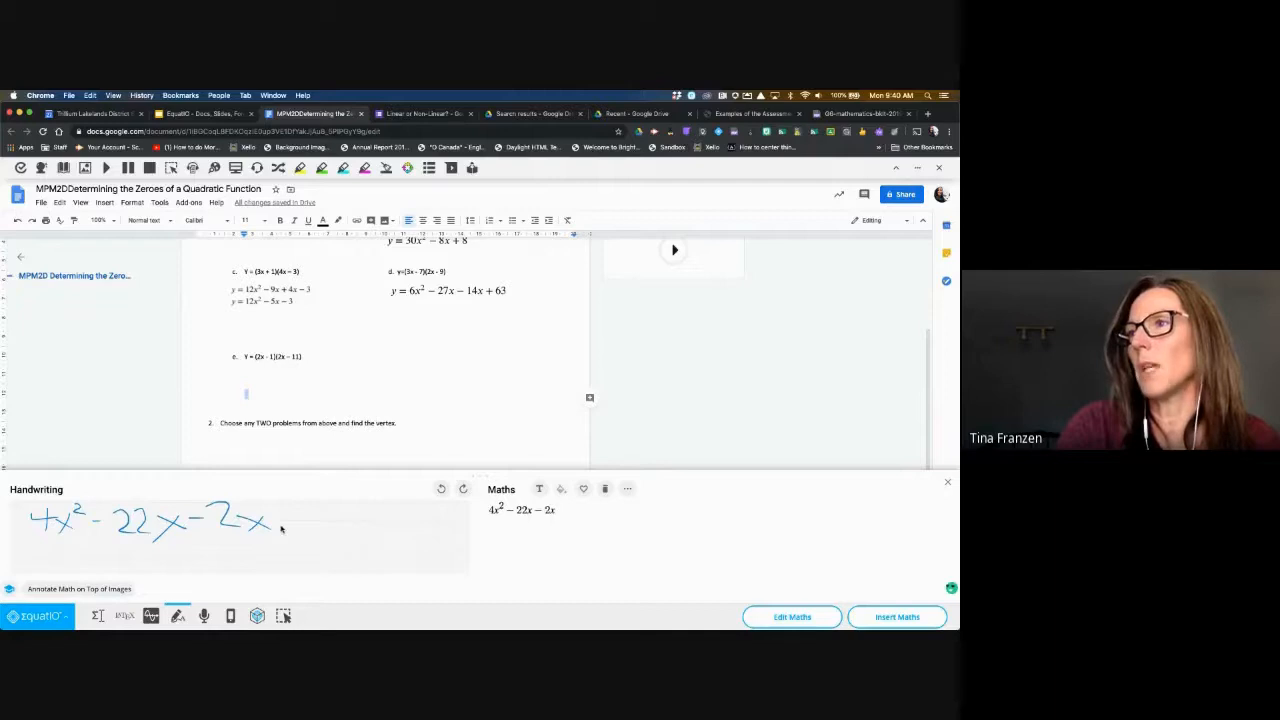
drag(276, 521, 325, 531)
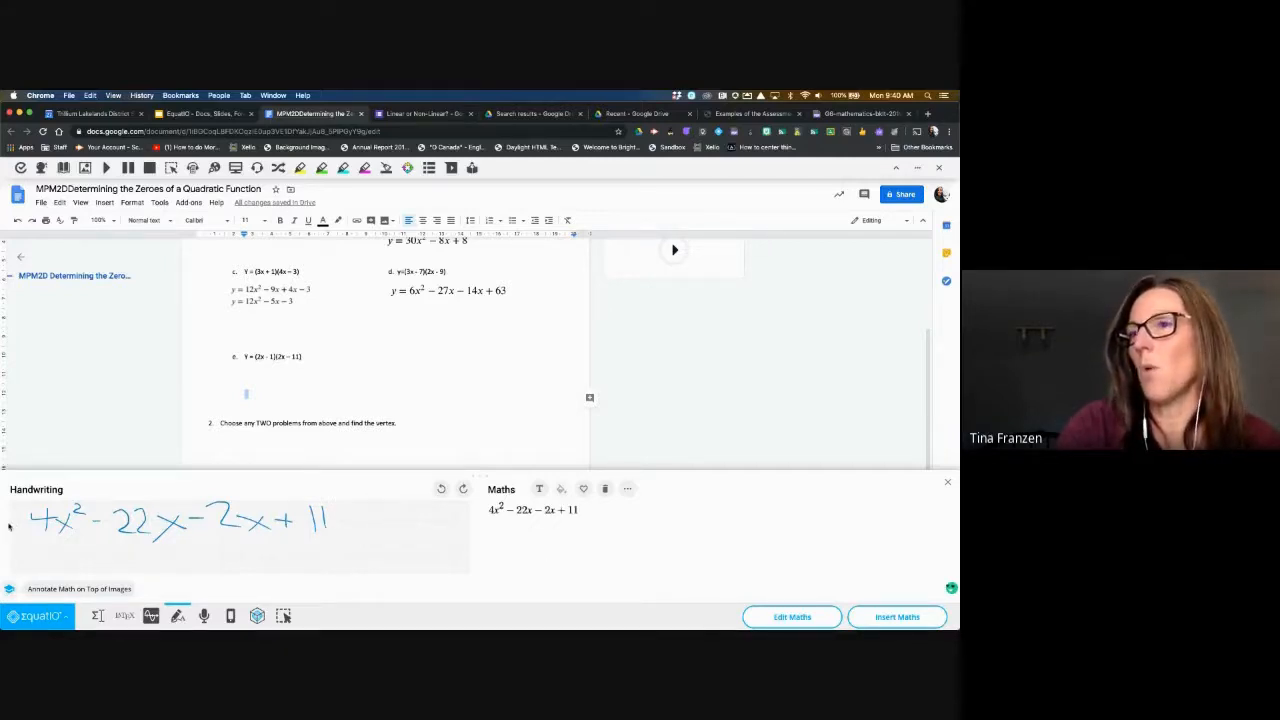
mouse_move(13, 527)
mouse_down()
mouse_move(24, 537)
mouse_move(13, 551)
mouse_up()
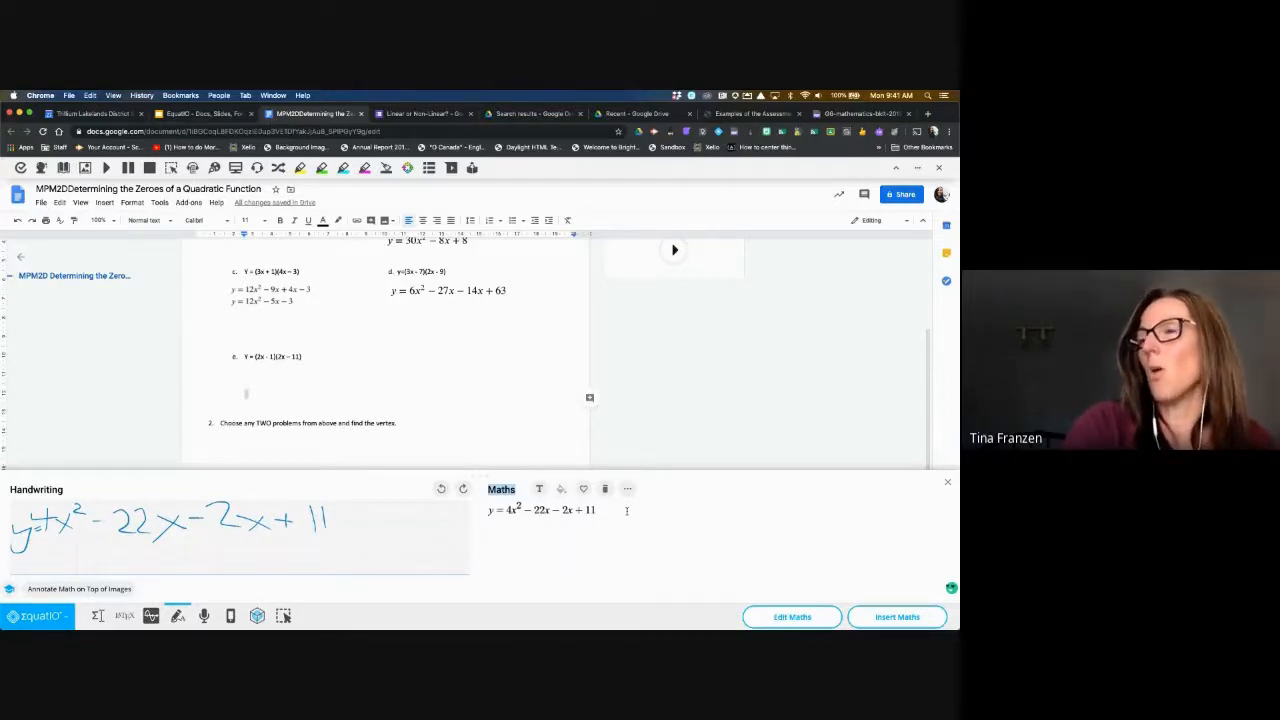
- Handwrite a second equation line below the first as y = 4x^2 - 24x + 11
mouse_move(109, 552)
mouse_down()
mouse_move(121, 566)
mouse_move(111, 575)
mouse_move(146, 556)
mouse_up()
mouse_move(136, 562)
mouse_down()
mouse_move(177, 559)
mouse_move(163, 550)
mouse_move(170, 566)
mouse_move(195, 552)
mouse_move(276, 563)
mouse_up()
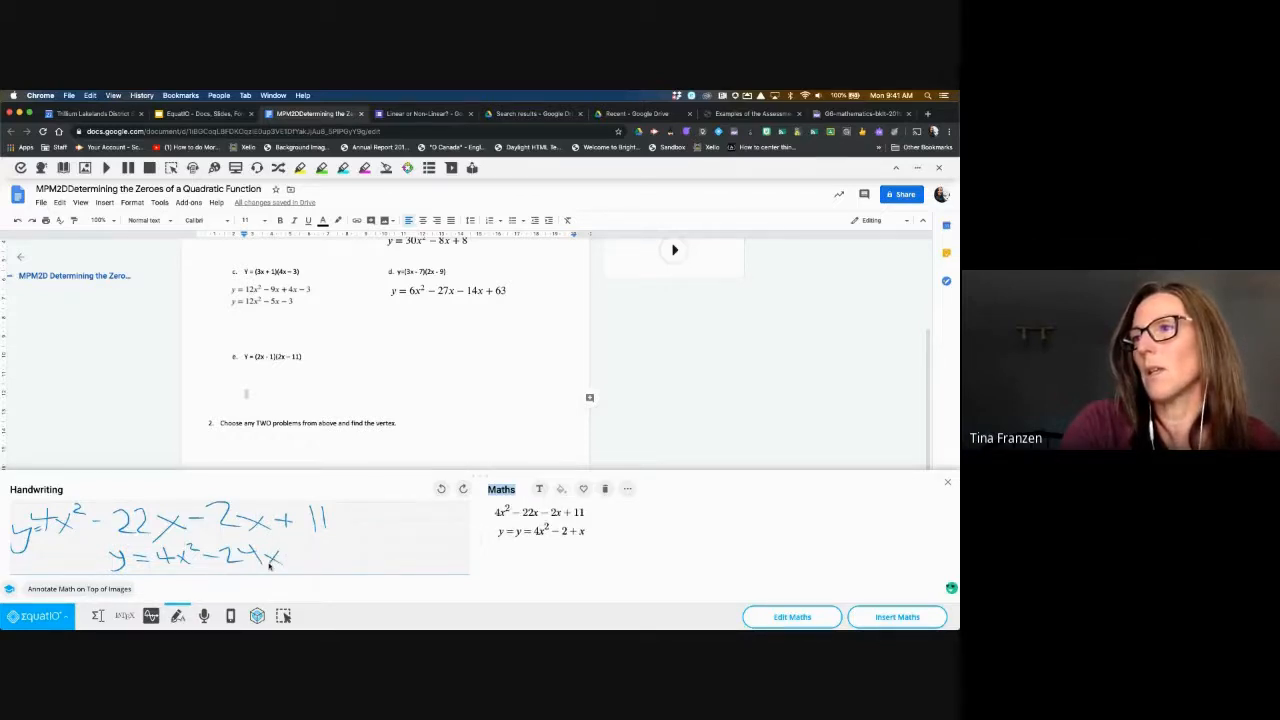
mouse_move(301, 546)
mouse_down()
mouse_move(303, 564)
mouse_move(316, 554)
mouse_move(351, 568)
mouse_up()
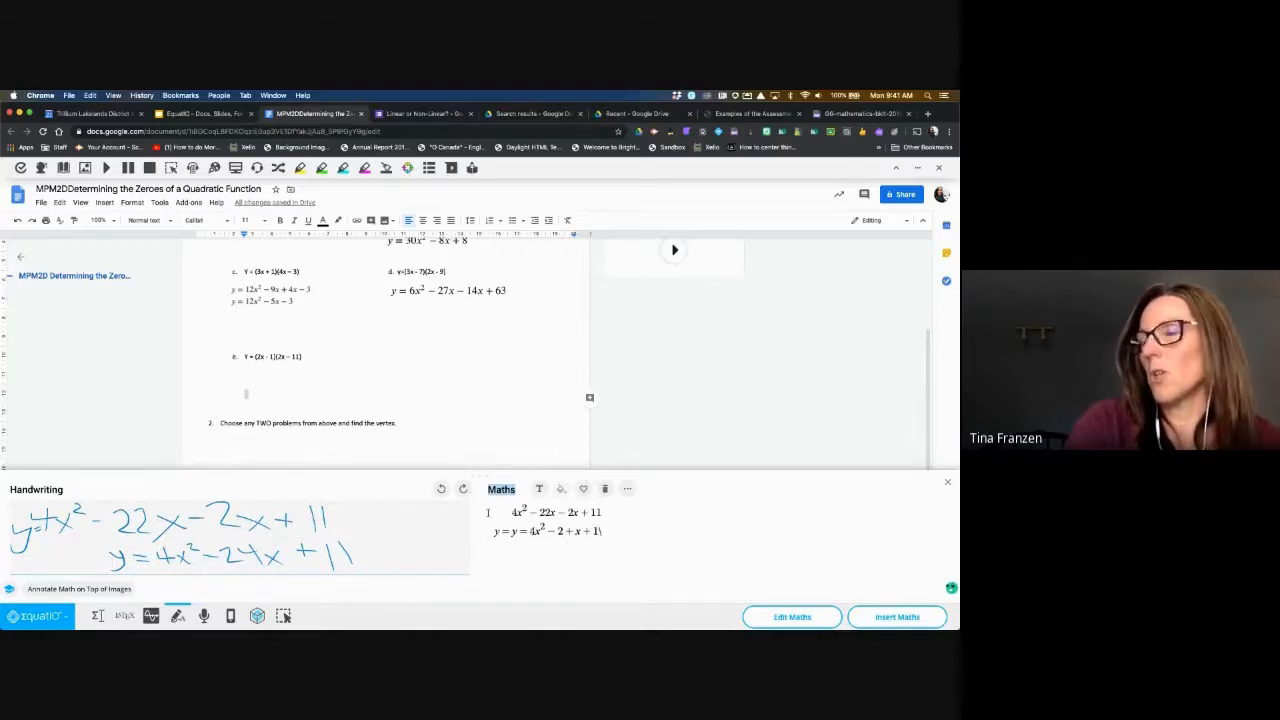
- Add the missing y = at the start of the first recognized equation line
click(511, 511)
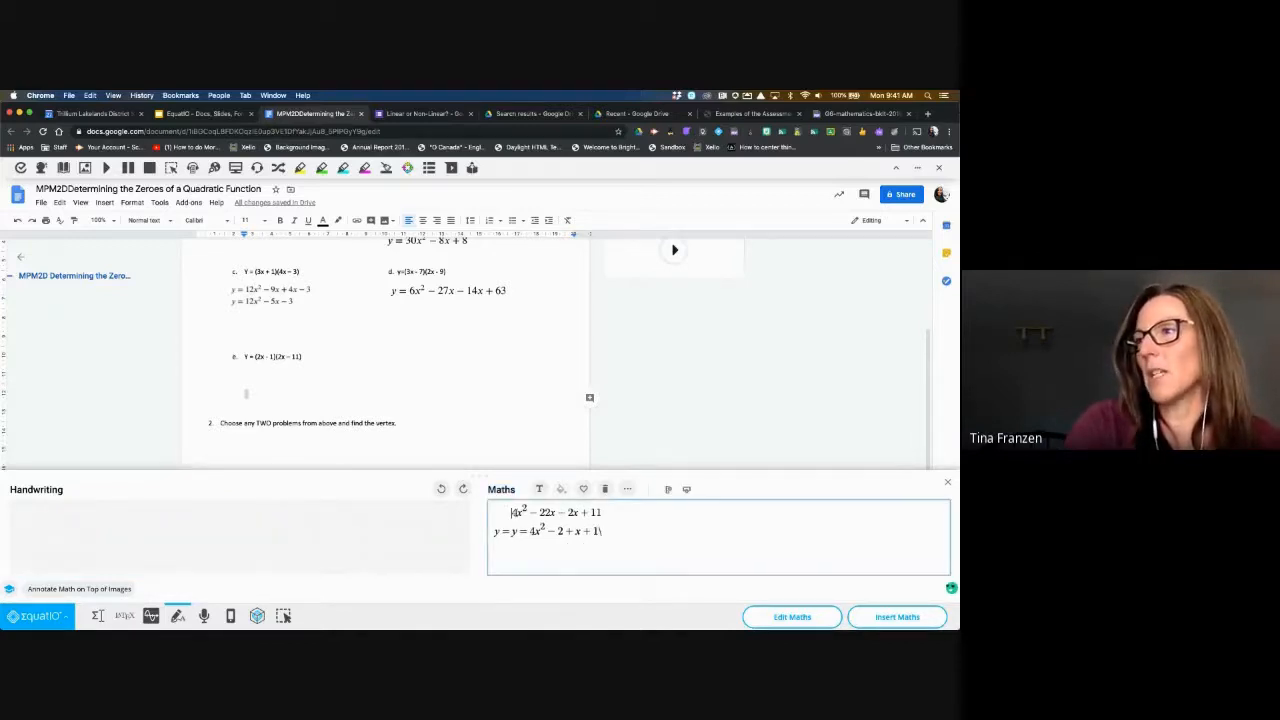
text(y )
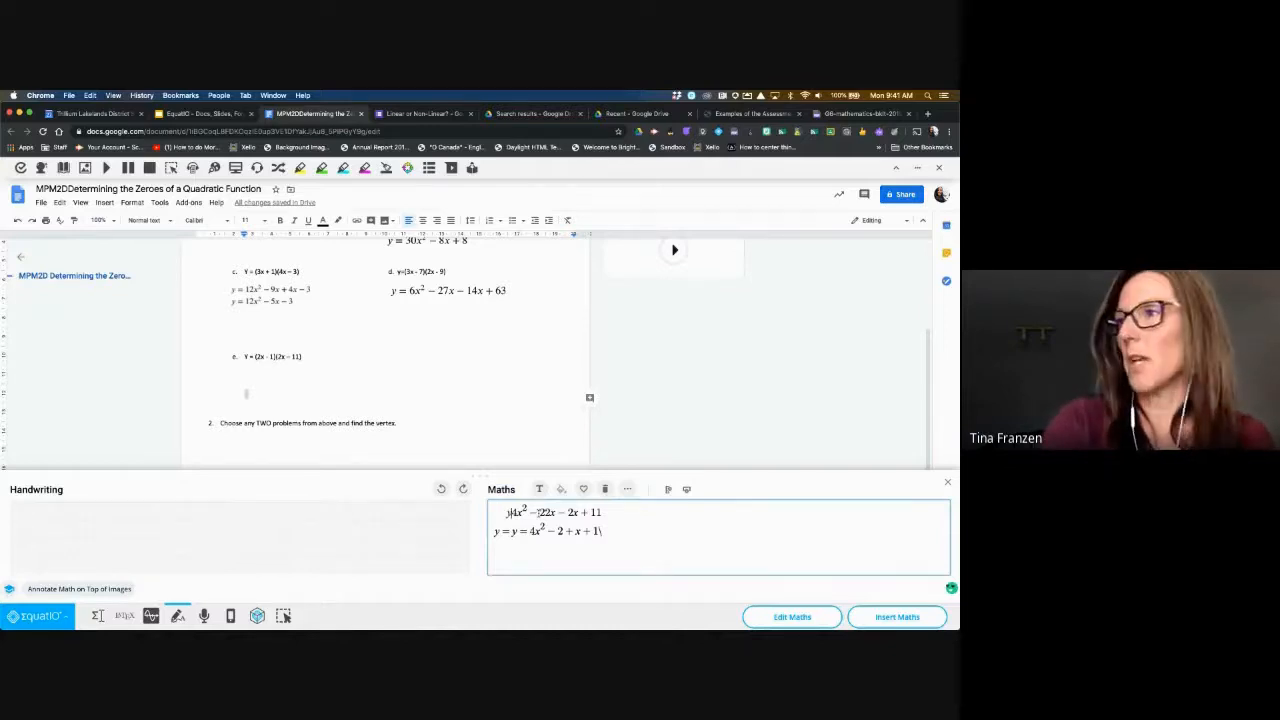
text(=)
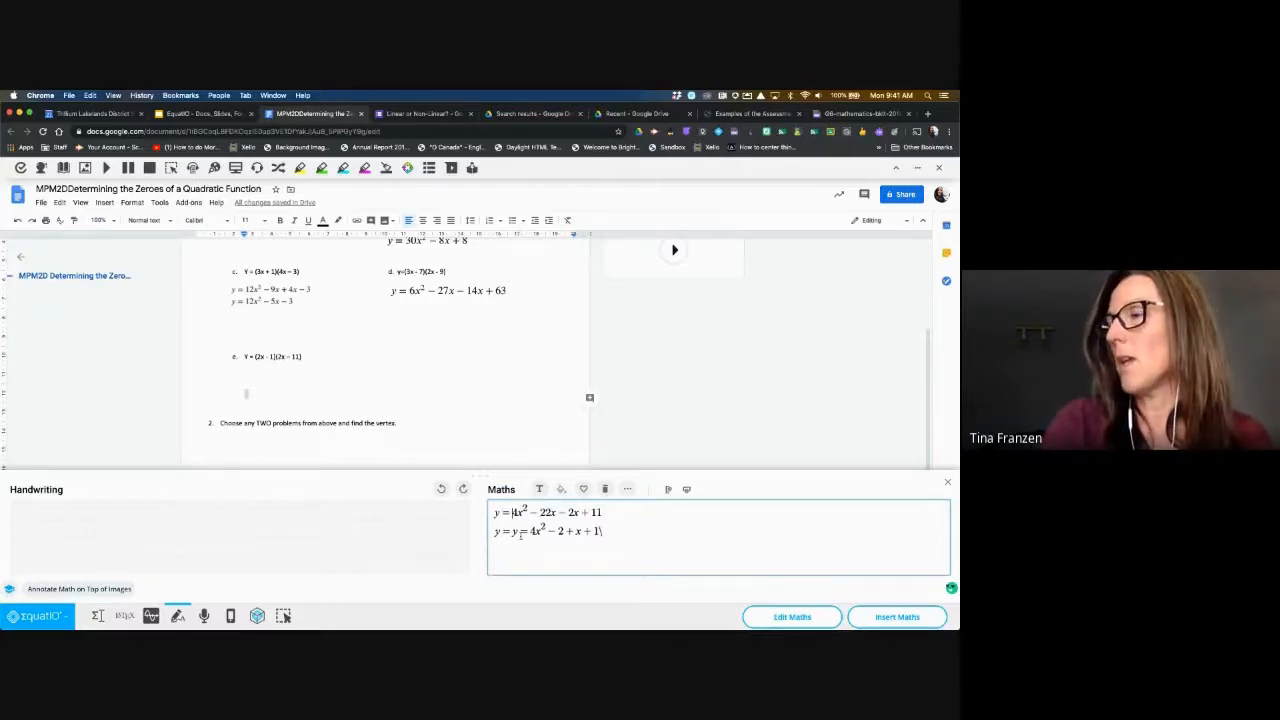
- Delete the duplicate y = and the stray trailing backslash from the second recognized equation line
drag(514, 532, 529, 532)
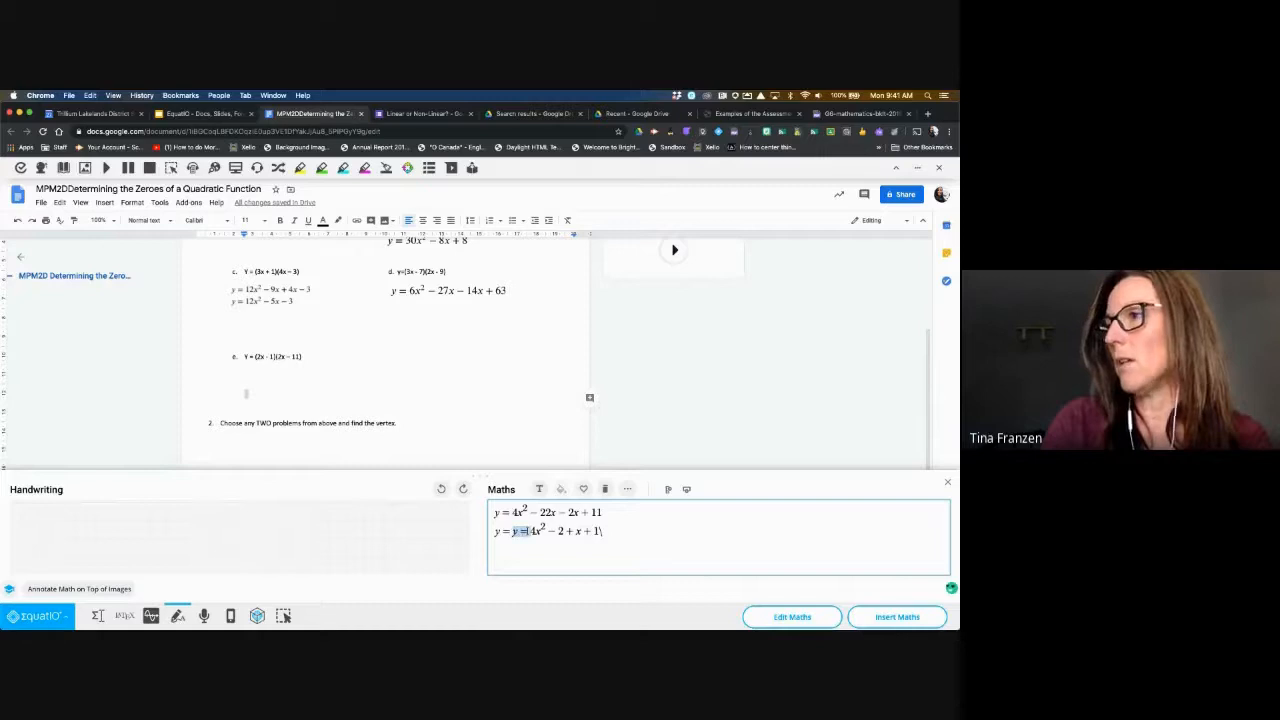
key(BackSpace)
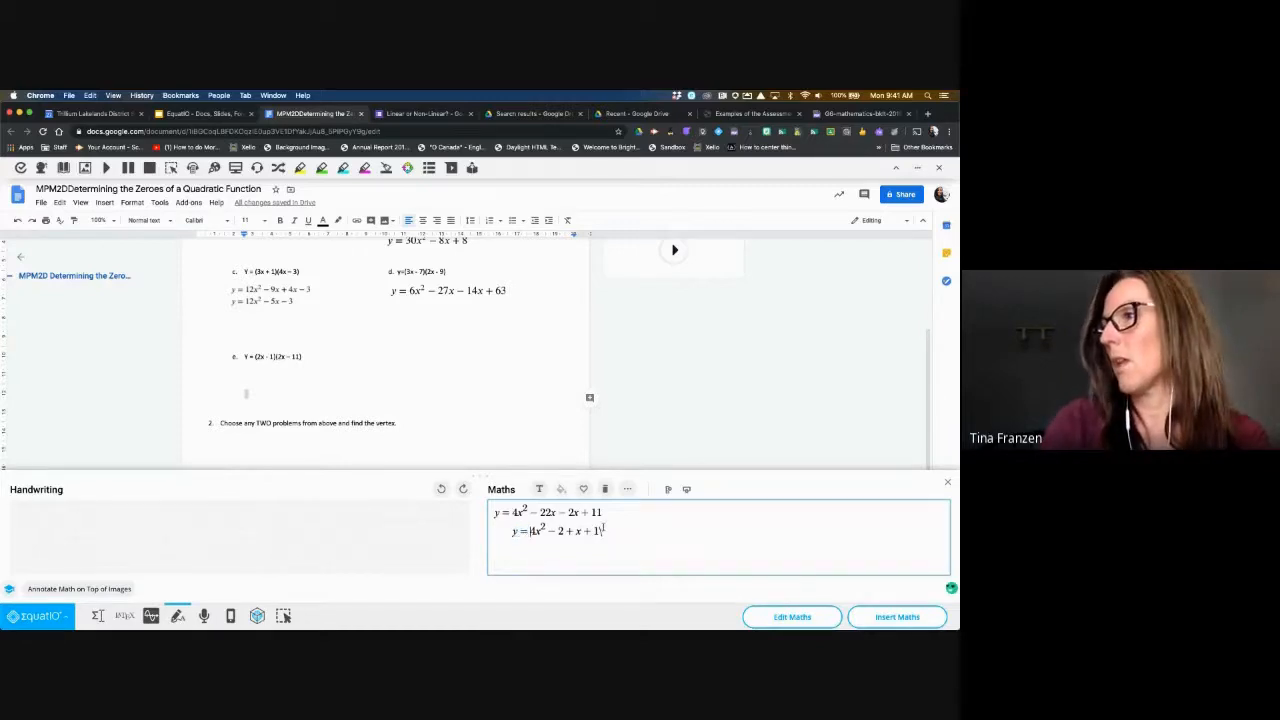
key(BackSpace)
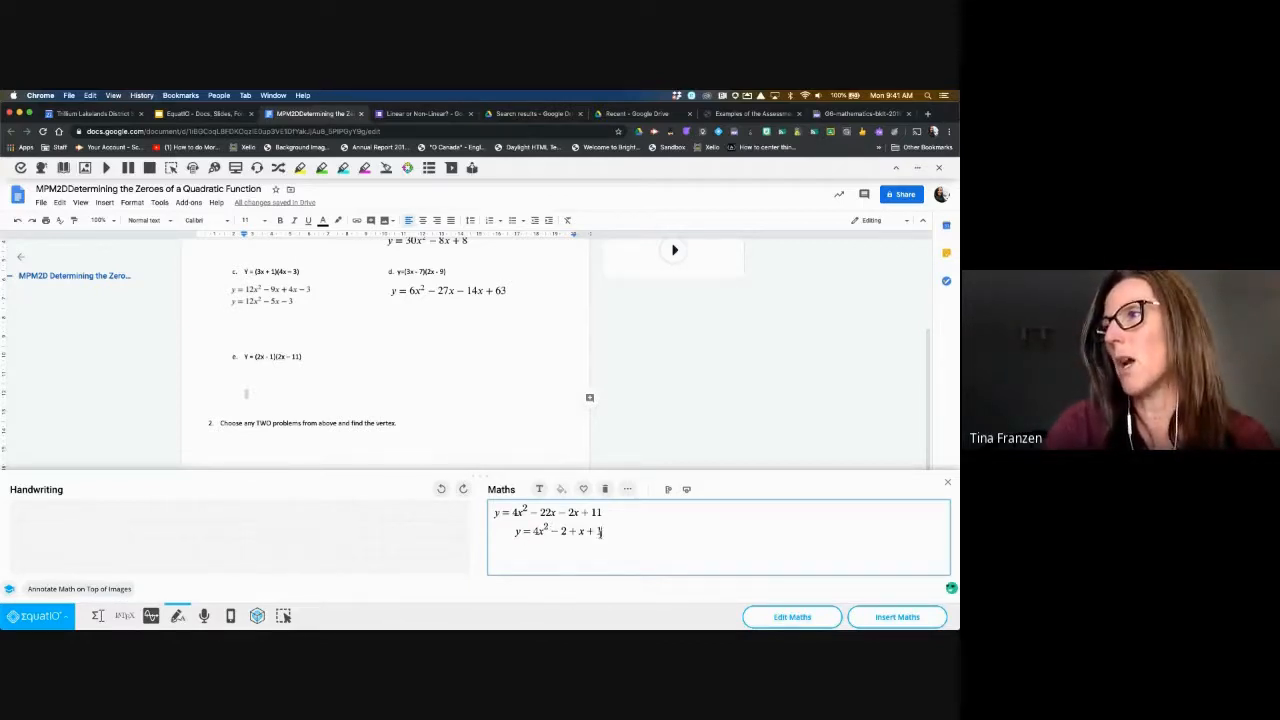
drag(602, 534, 500, 534)
click(617, 534)
key(BackSpace)
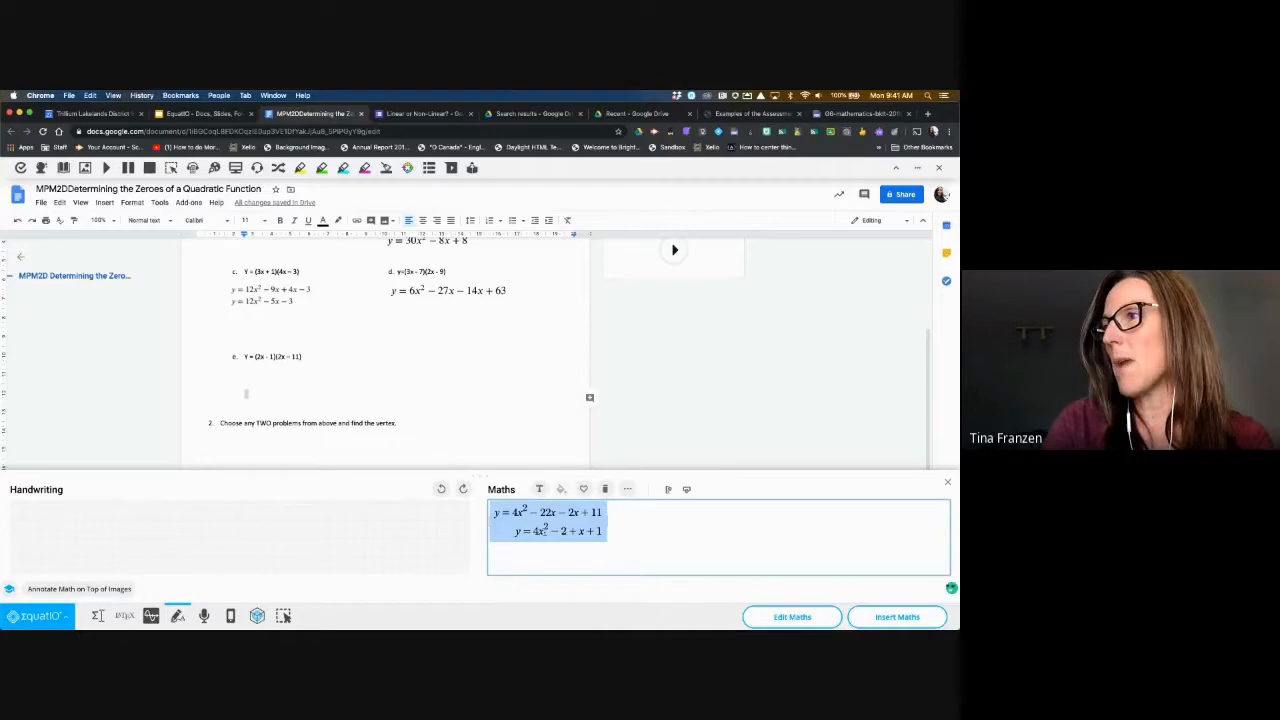
- Insert the two-line equation into the document, wrap text around it, move it up under question 1e, and close the handwriting editor
click(897, 617)
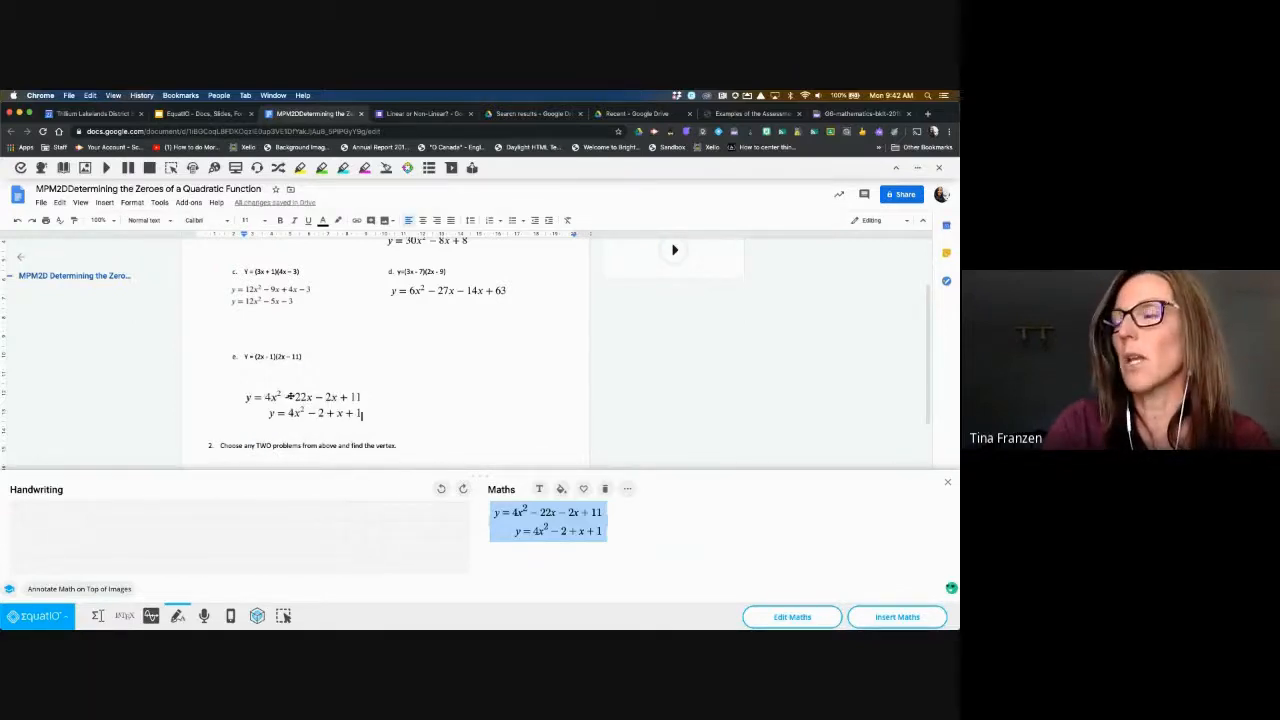
click(290, 397)
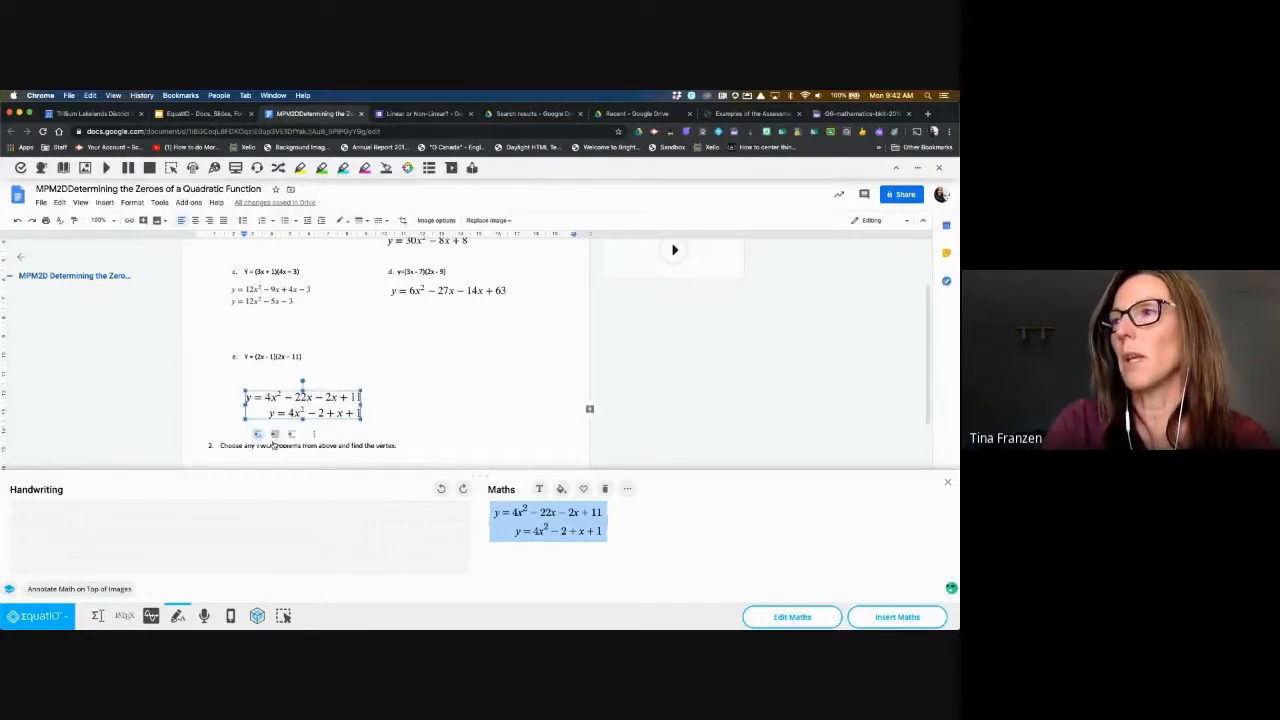
click(276, 433)
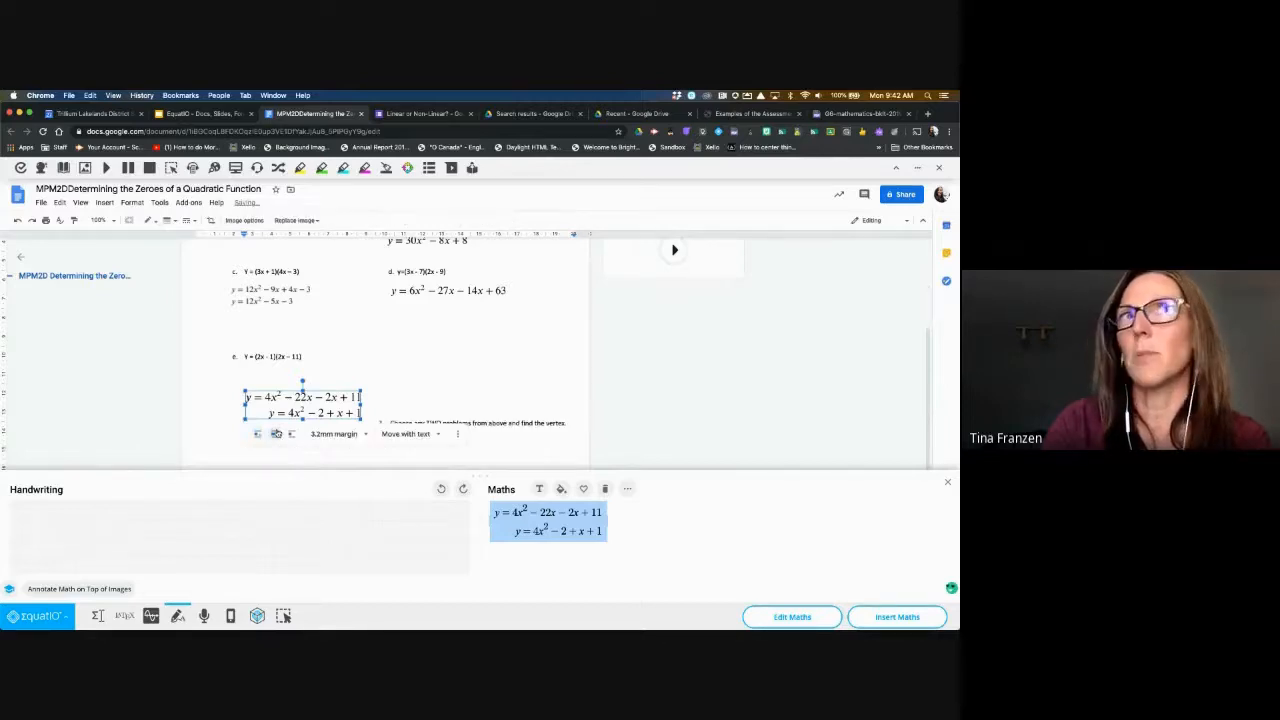
click(308, 371)
drag(273, 384, 255, 358)
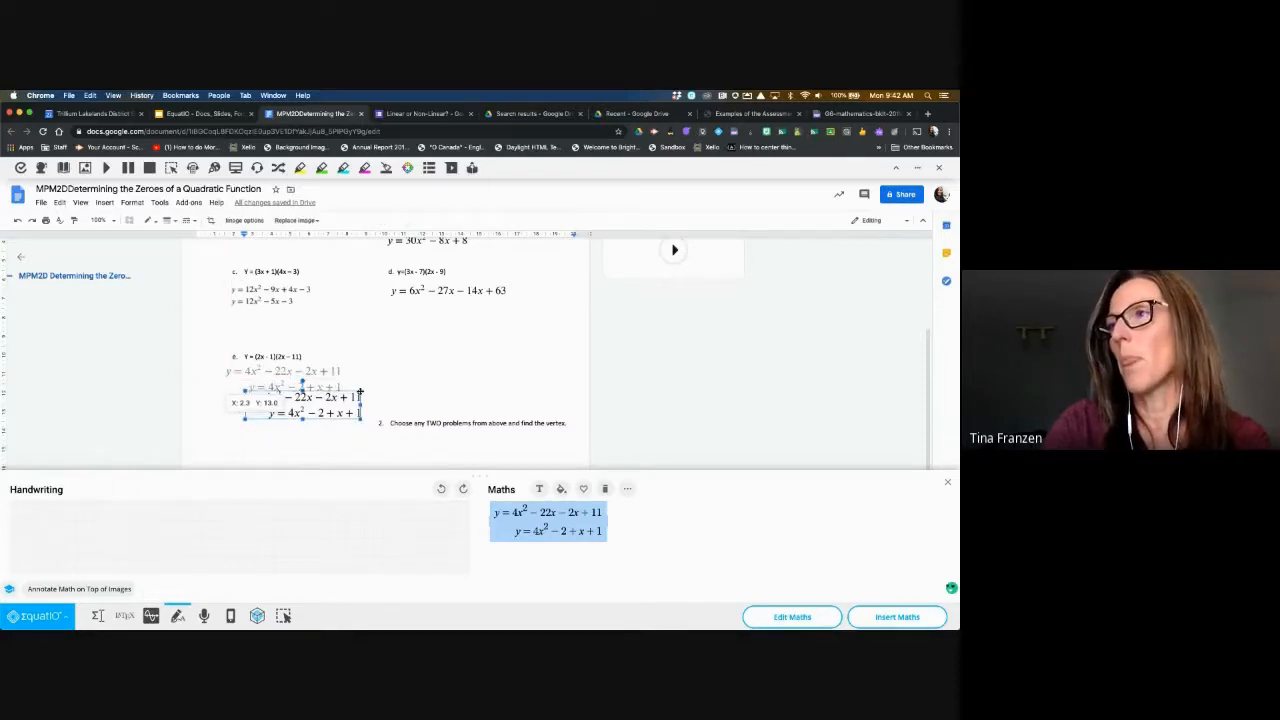
drag(360, 393, 370, 392)
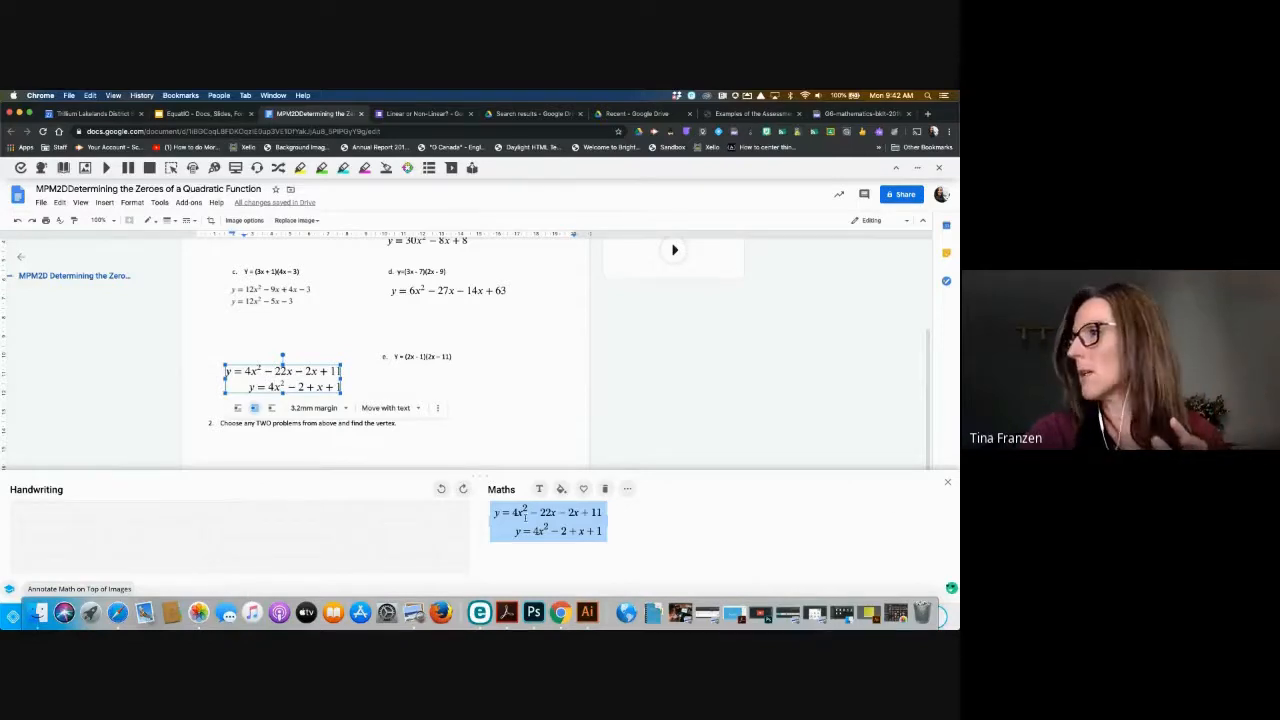
click(948, 482)
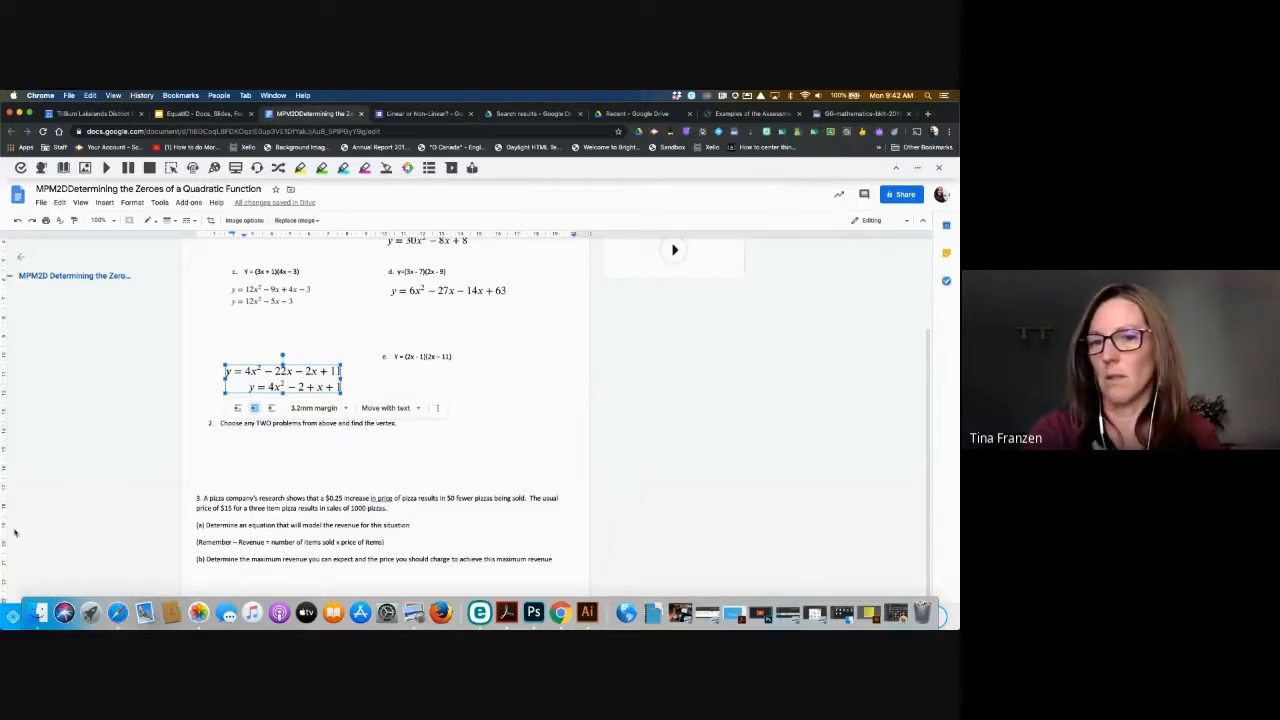
- Hide the document's side panel and place the cursor at the end of question 3b
click(197, 574)
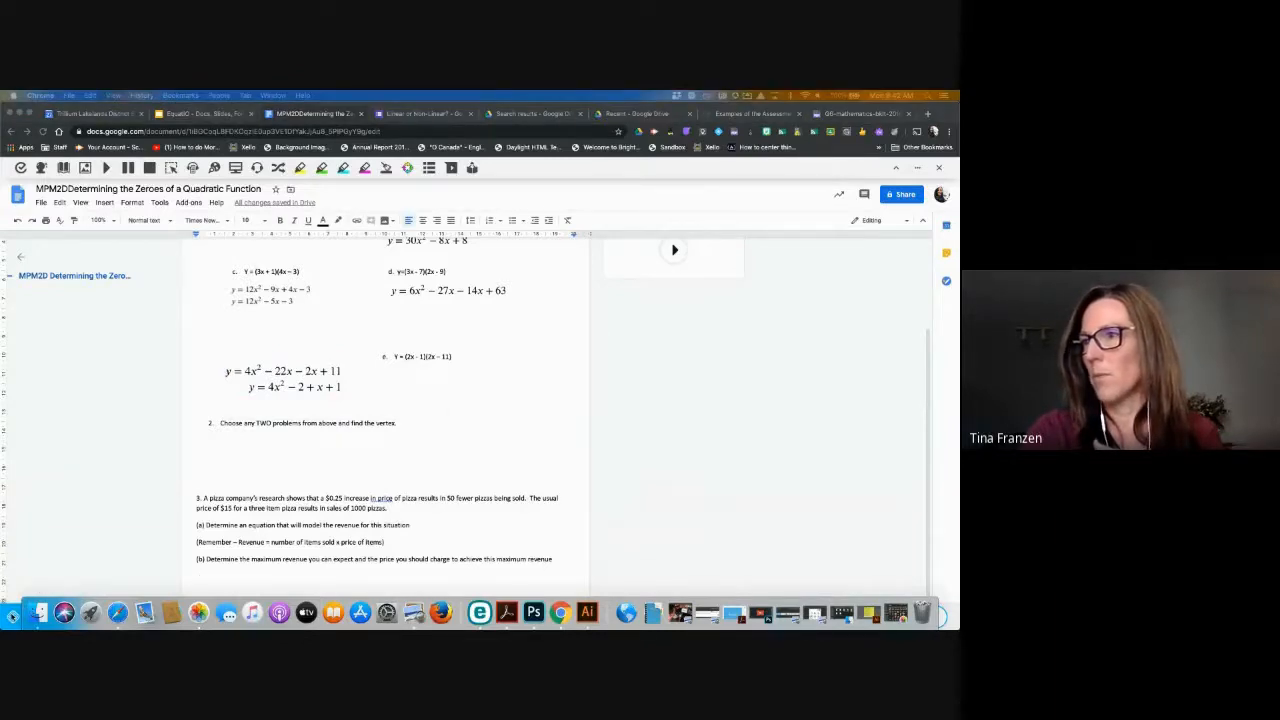
scroll(536, 556, down, 1)
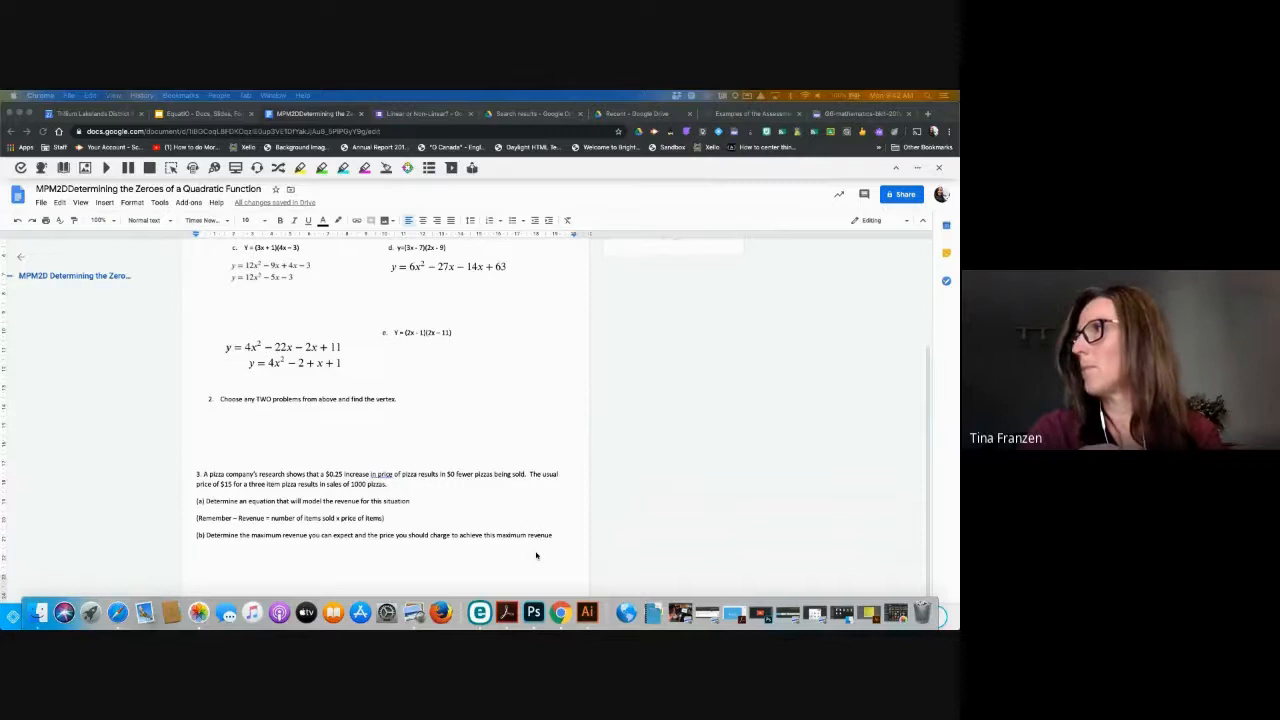
click(718, 132)
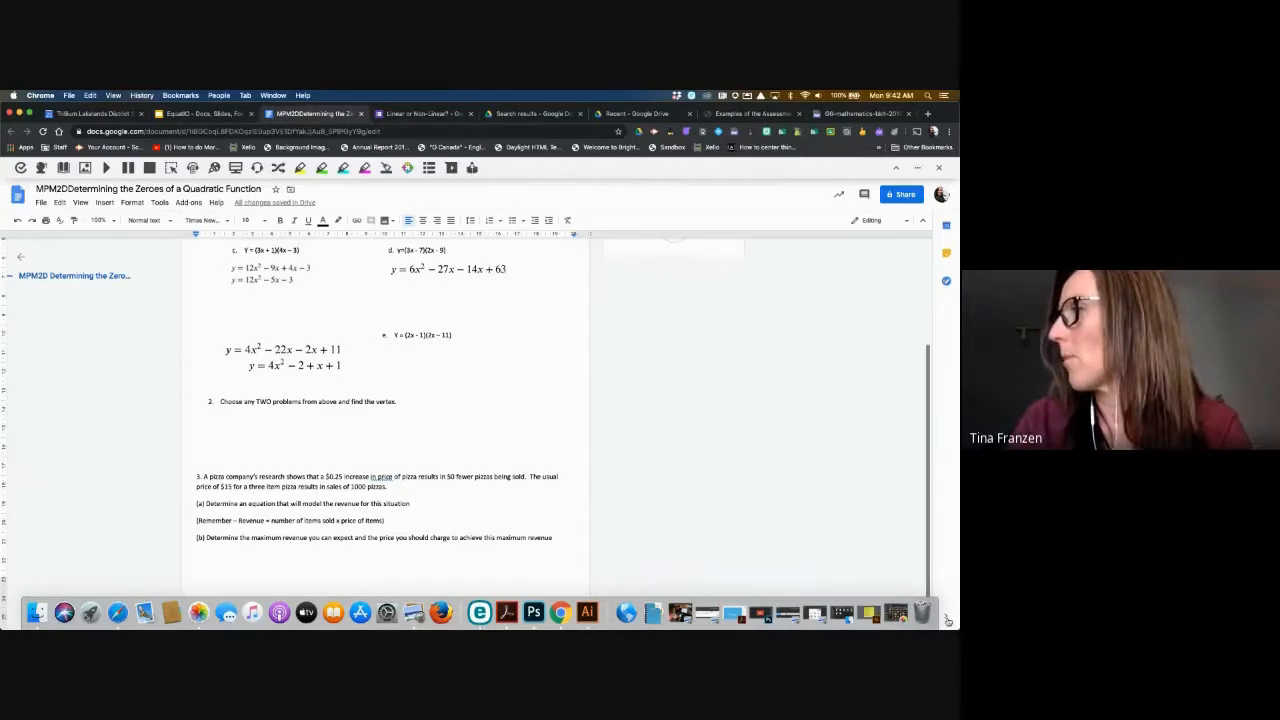
click(946, 616)
click(331, 574)
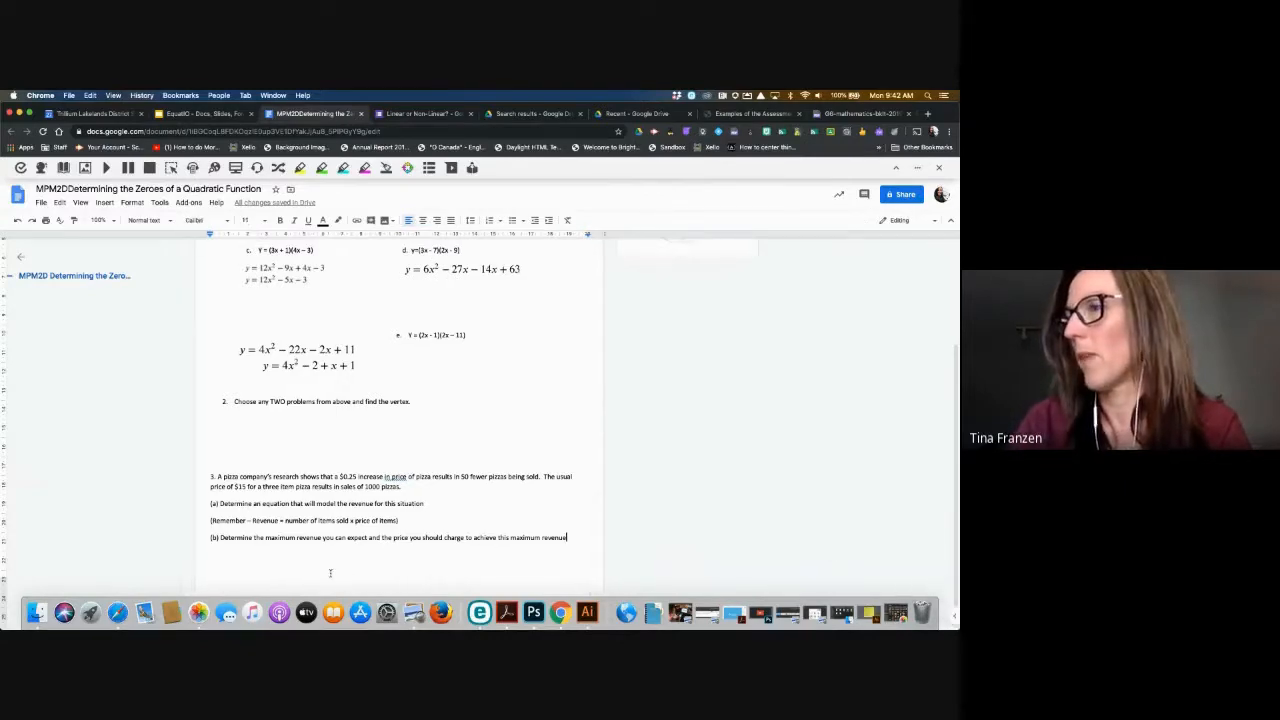
scroll(330, 573, down, 1)
scroll(630, 278, up, 3)
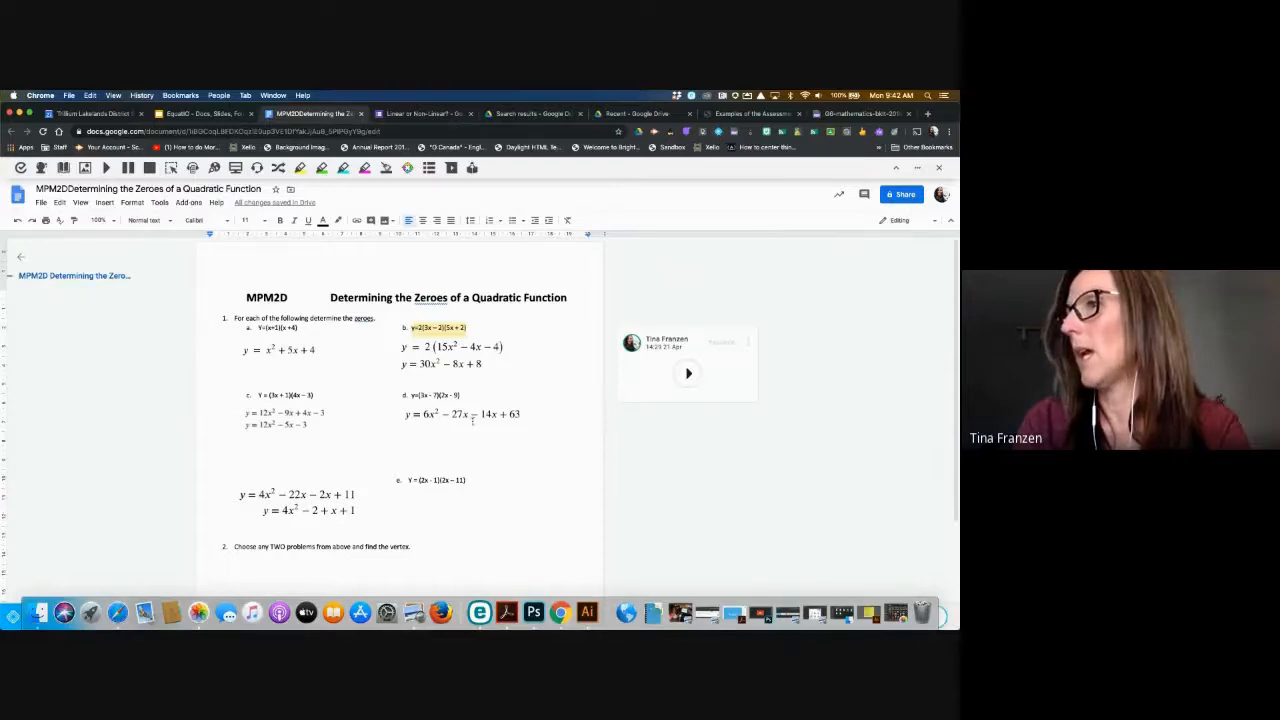
click(342, 512)
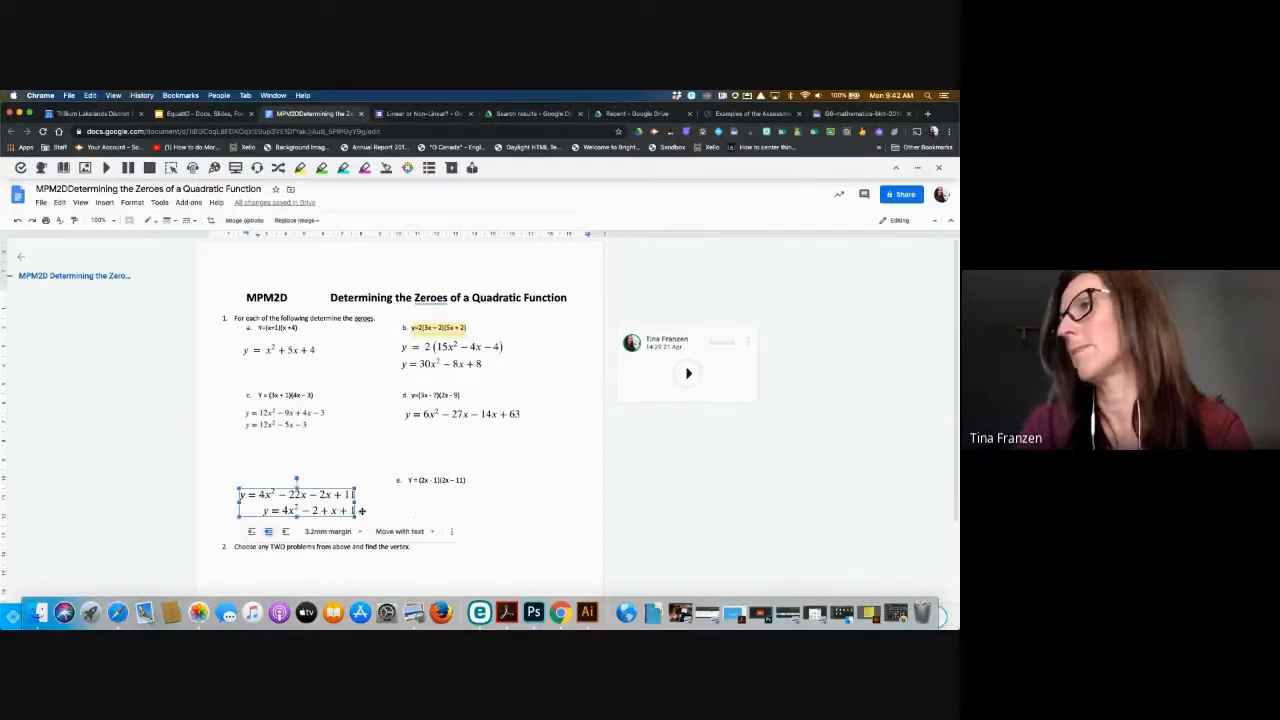
click(492, 246)
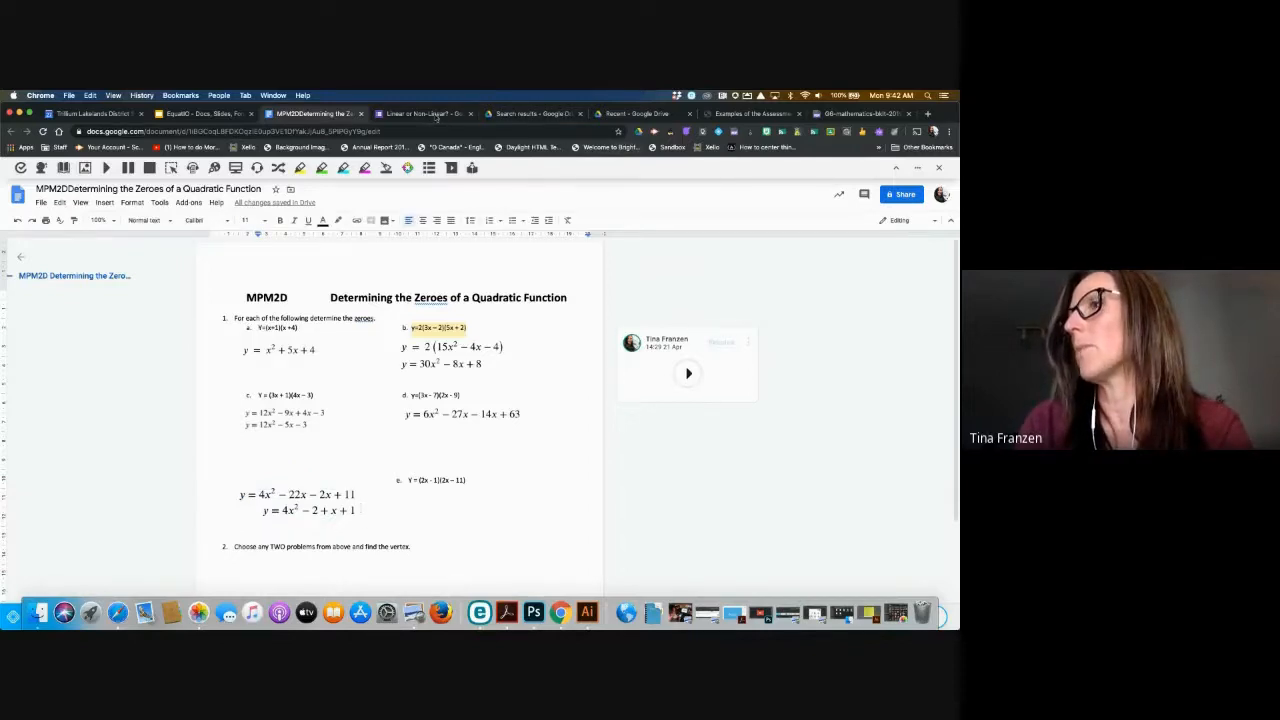
- Switch to the Linear or Non-Linear? form, narrow the browser window, and launch EquatIO, dismissing its quiz tip
key(ctrl+Tab)
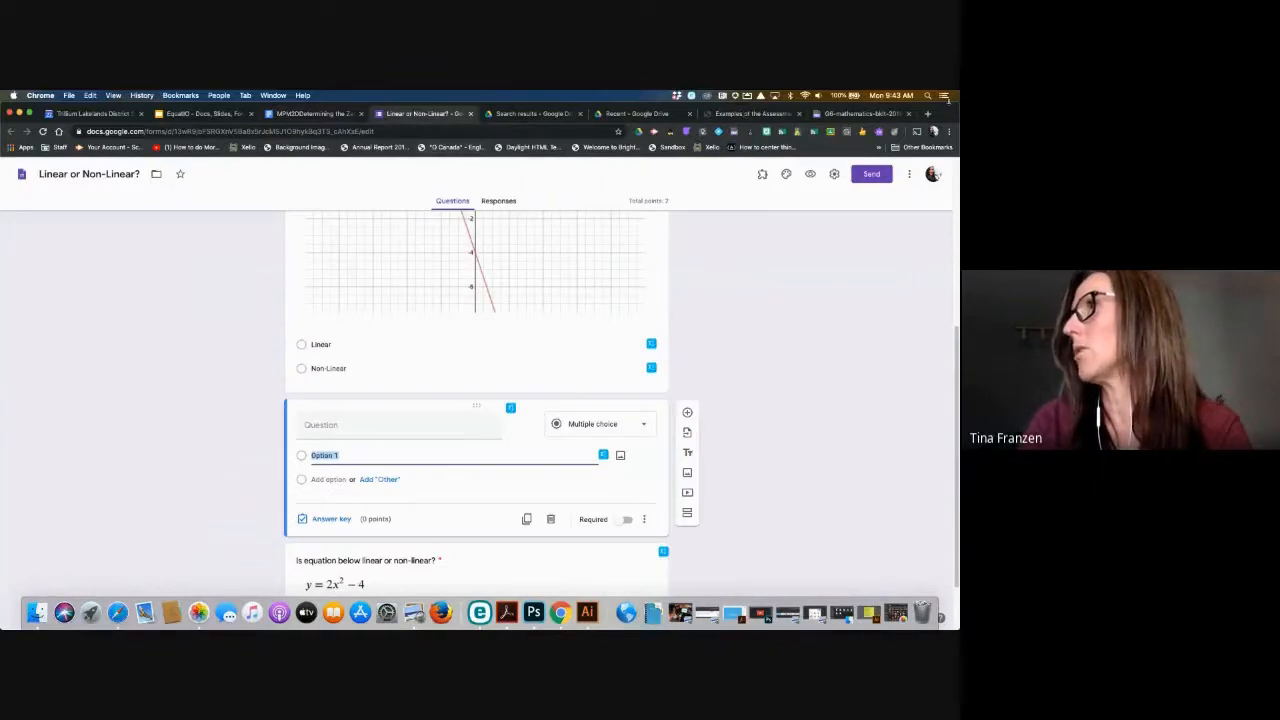
drag(913, 112, 866, 113)
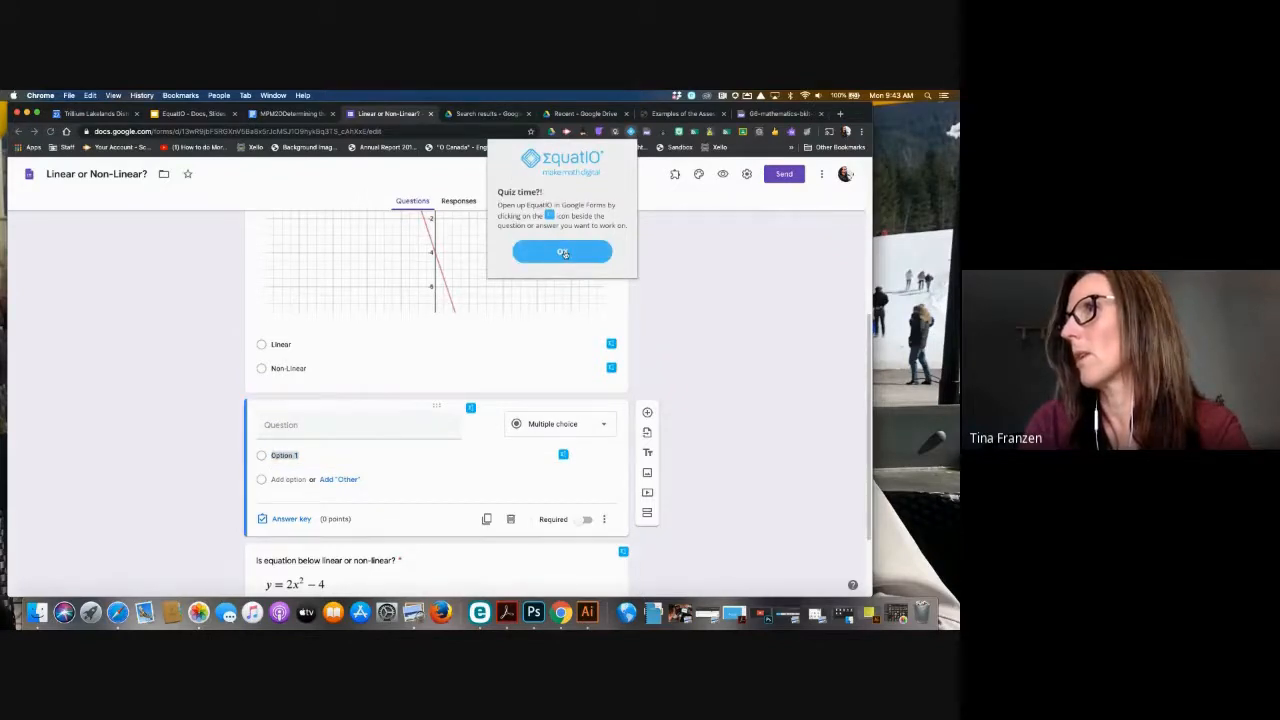
click(563, 252)
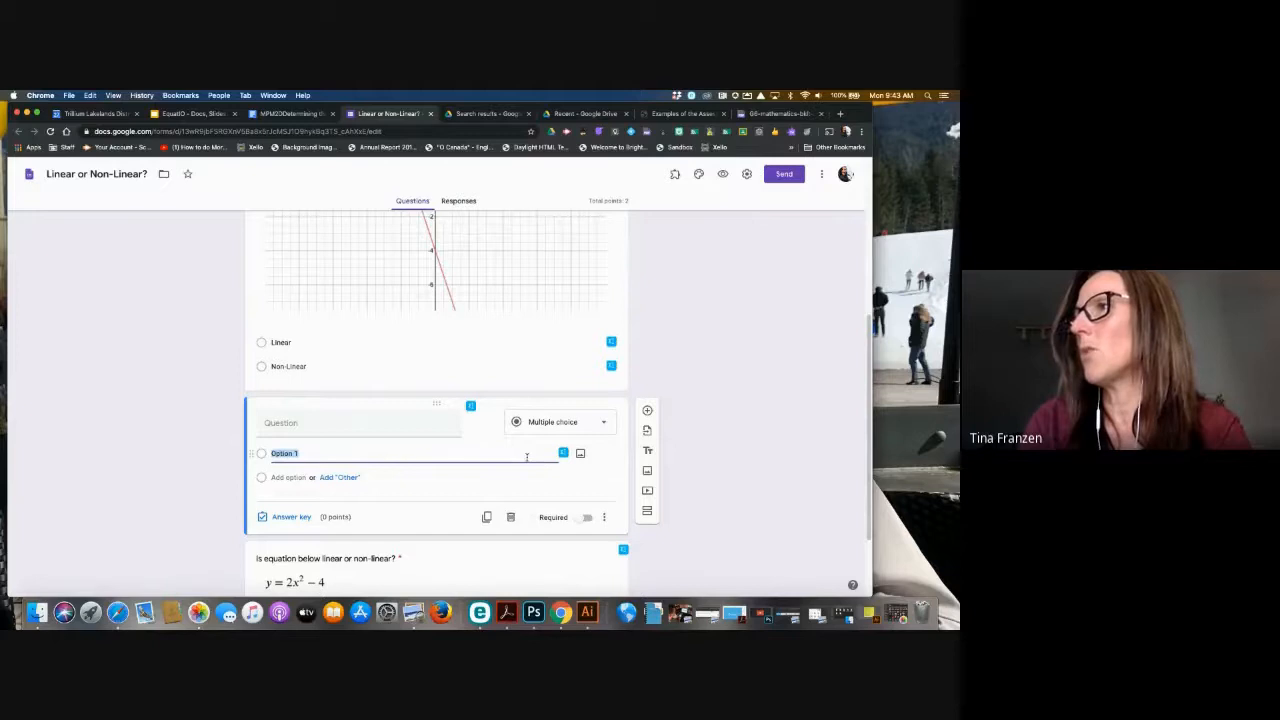
scroll(527, 457, down, 2)
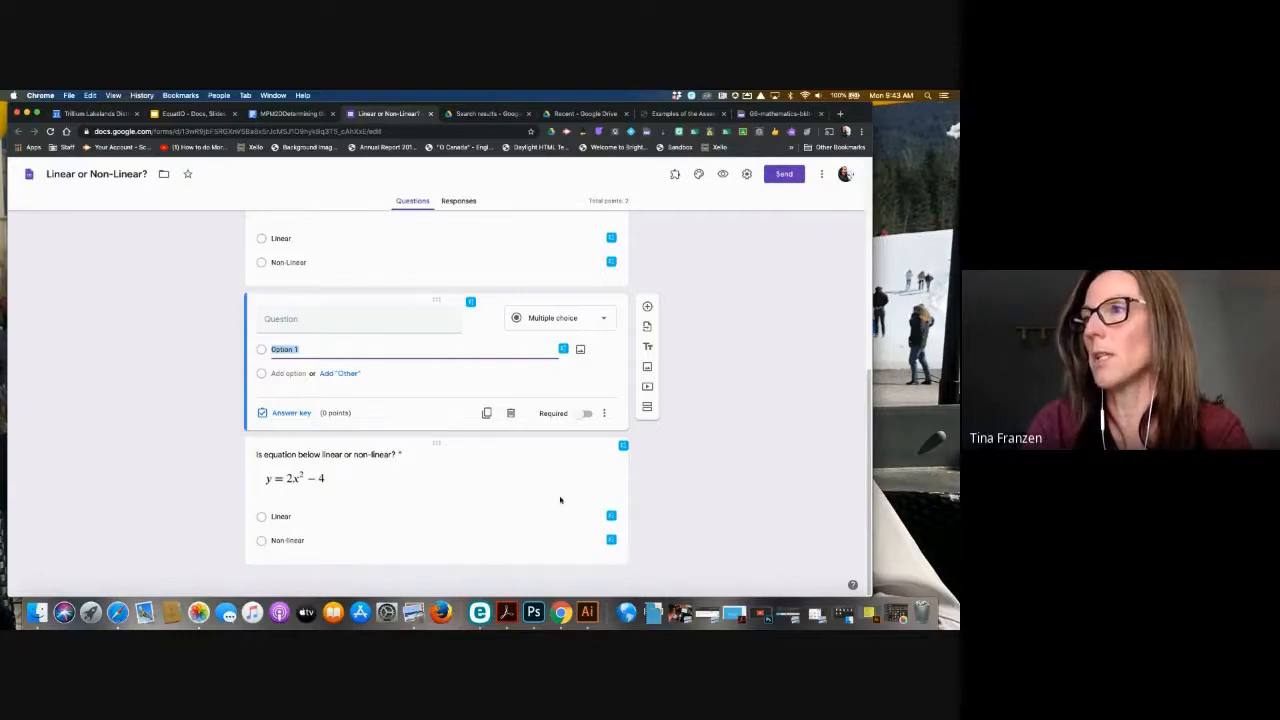
- Clear the text of the blank question's first answer option and open EquatIO for that option
click(334, 349)
key(BackSpace)
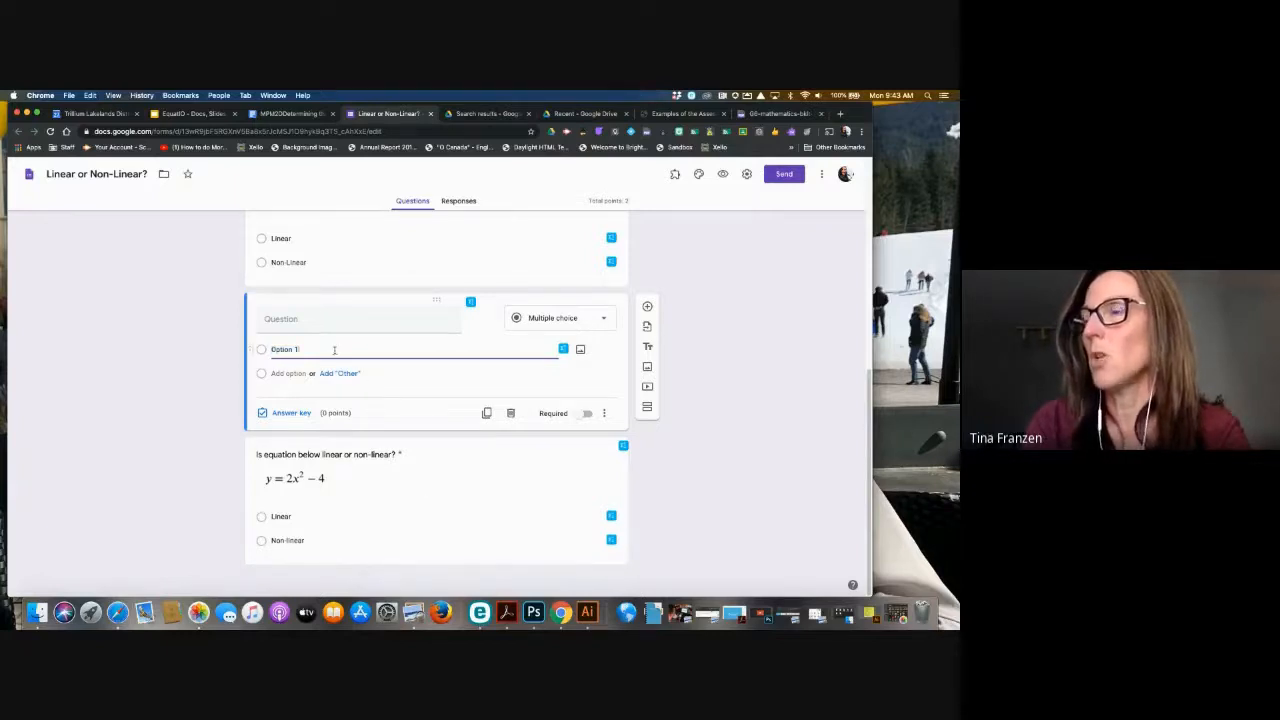
key(BackSpace)
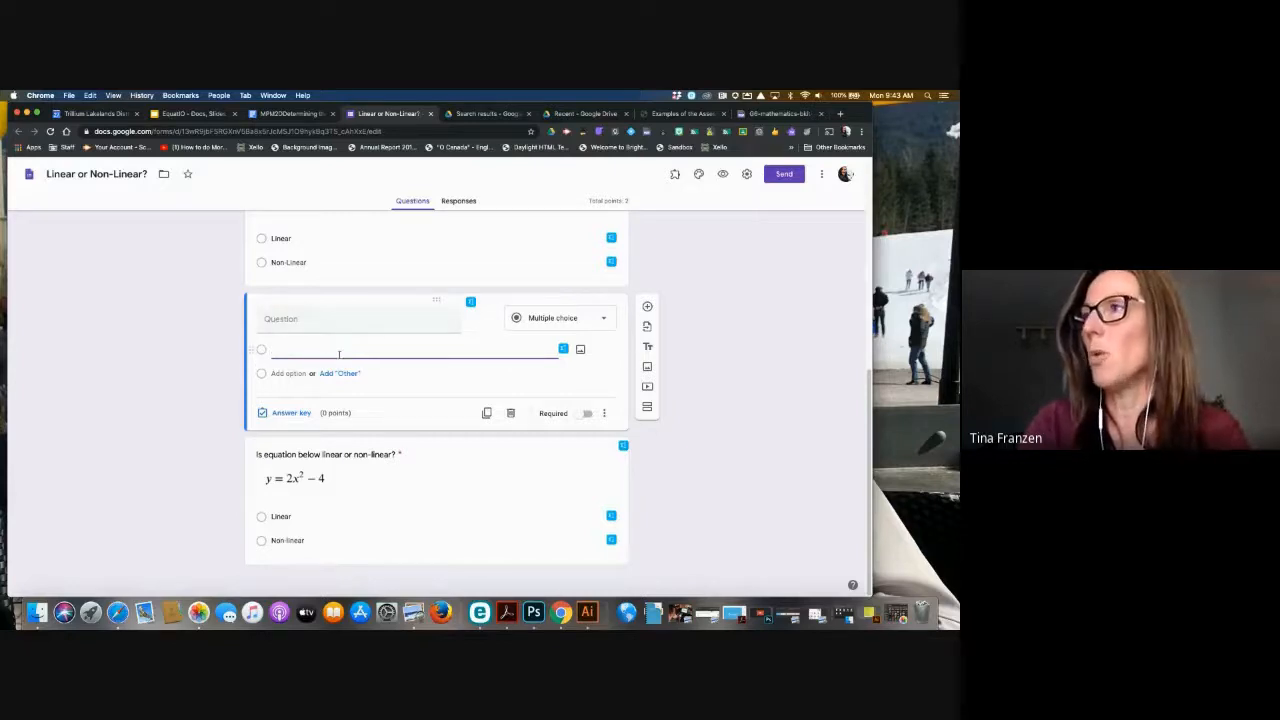
click(563, 351)
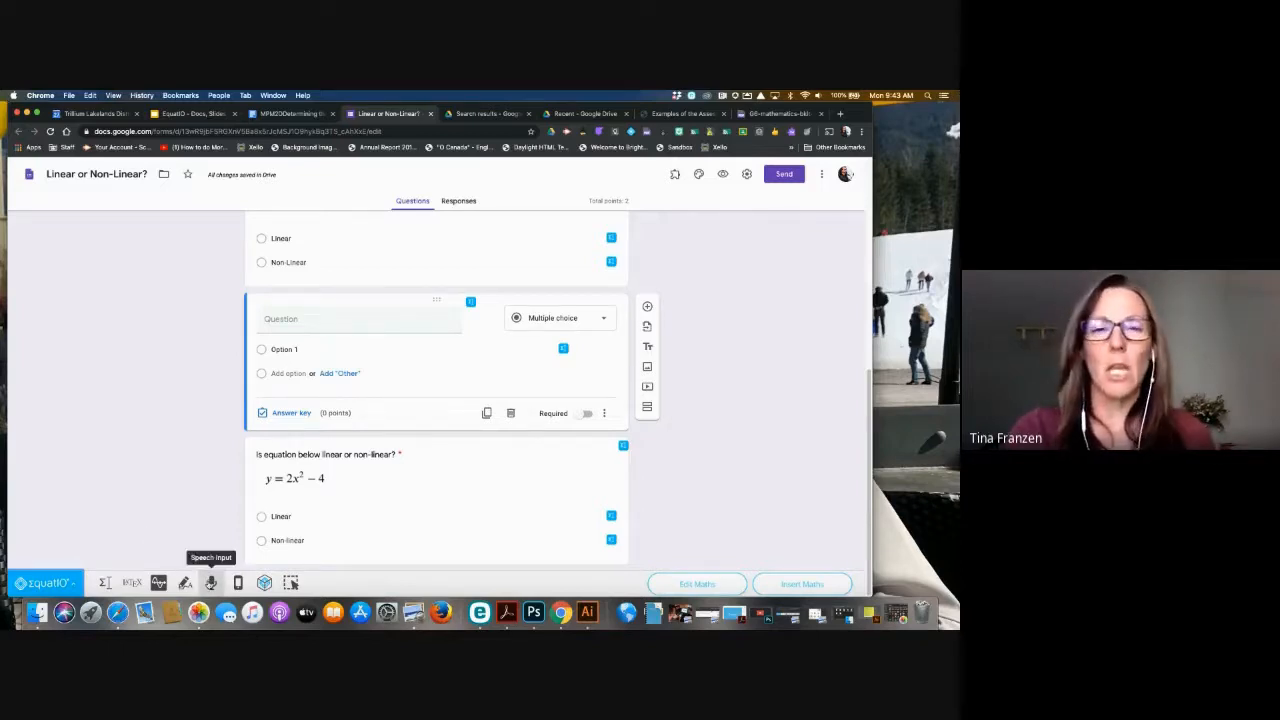
- Dictate the equation 2x − 3 = 10 with EquatIO's speech input, and clear it from the maths editor
click(211, 582)
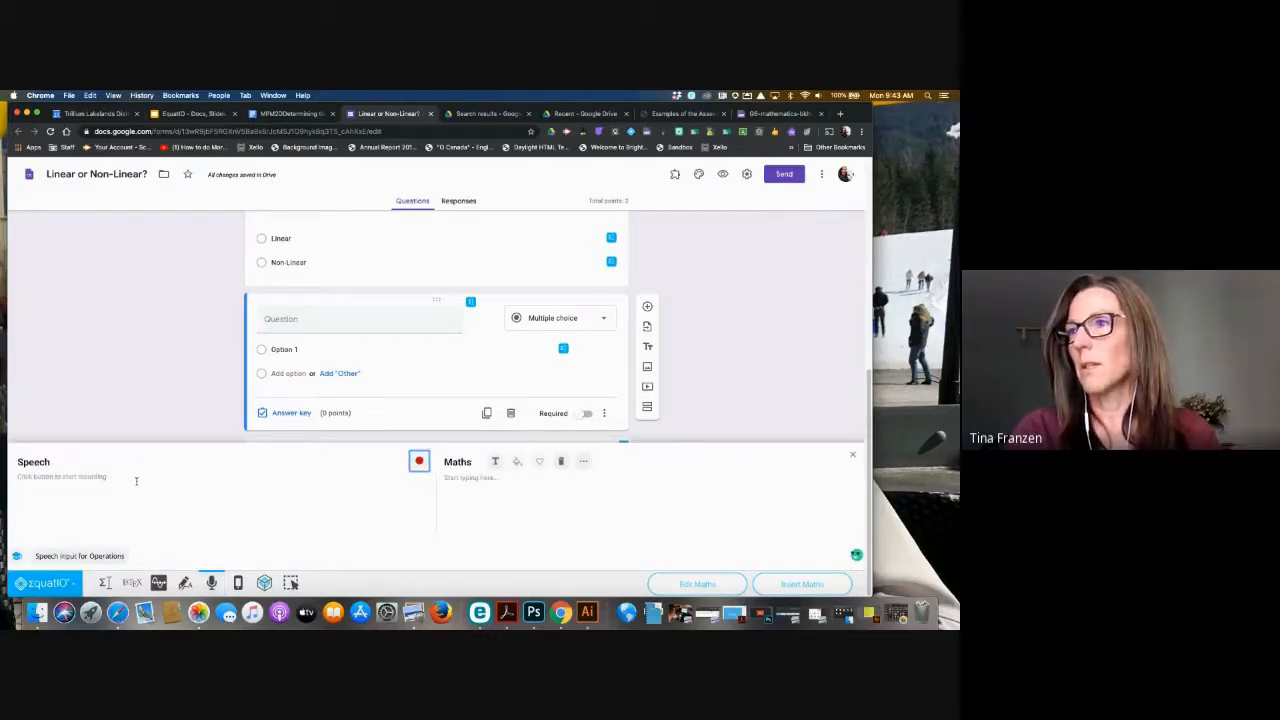
click(419, 461)
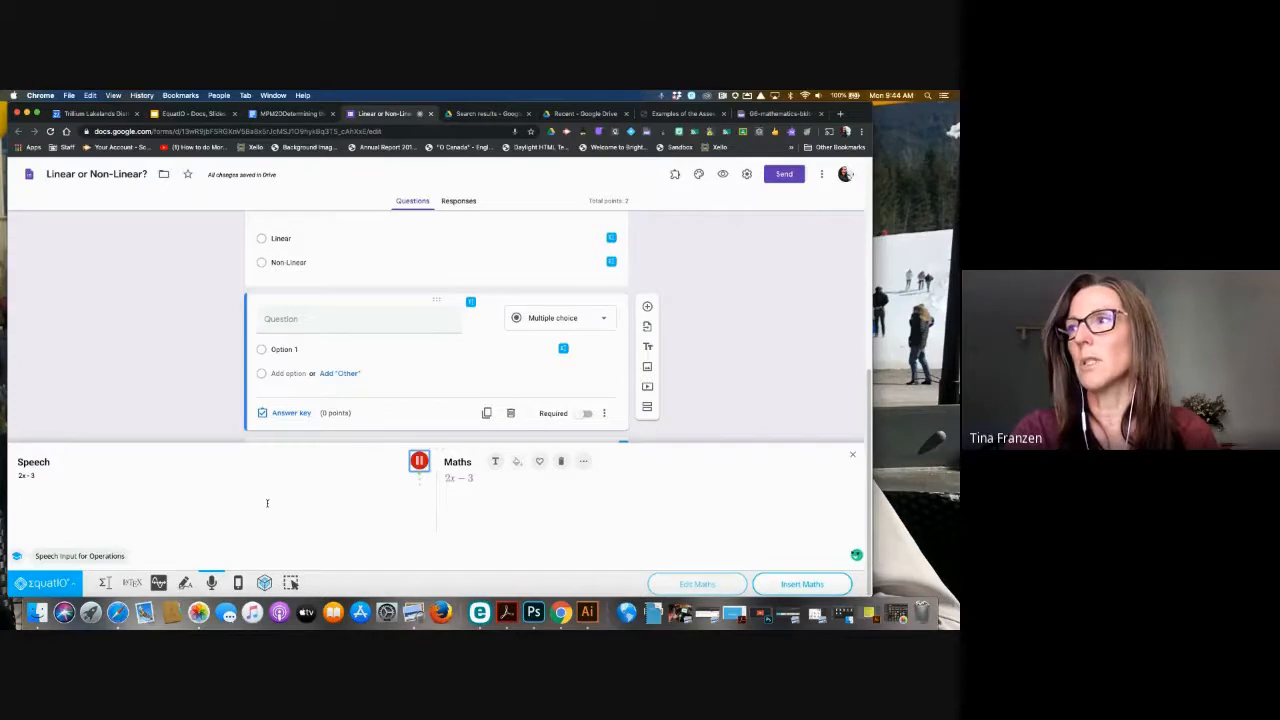
click(419, 461)
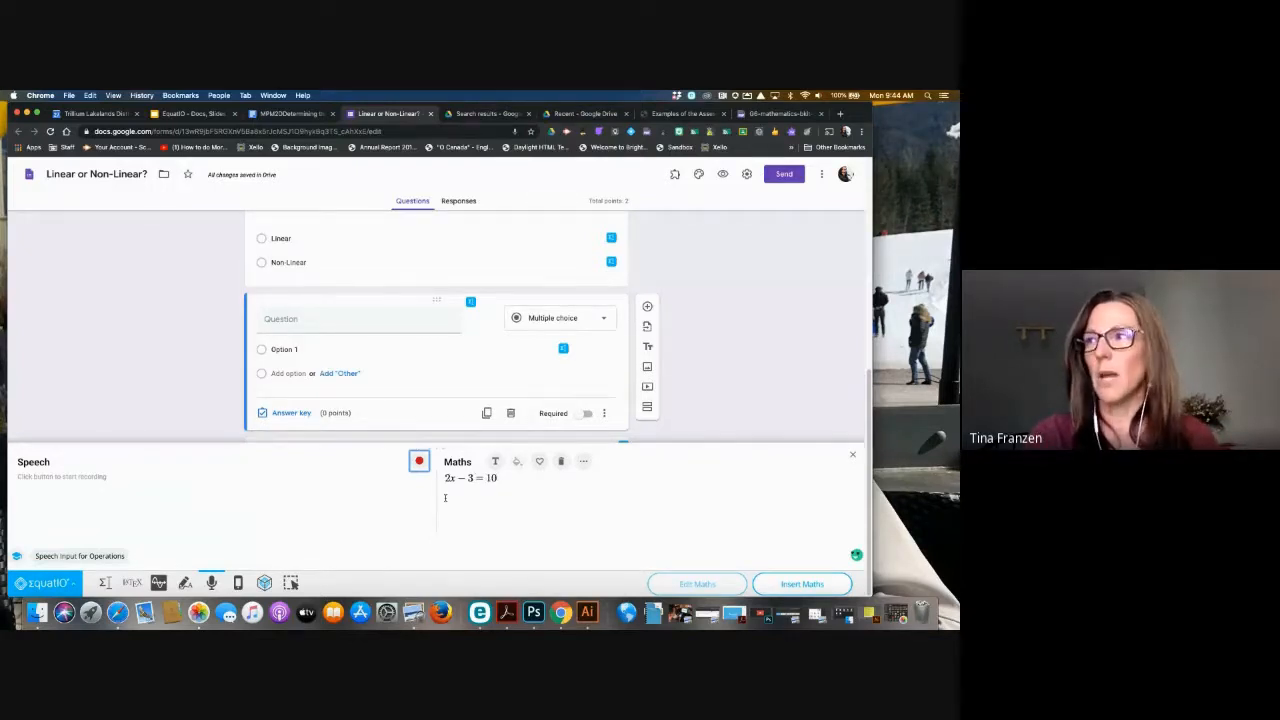
click(560, 461)
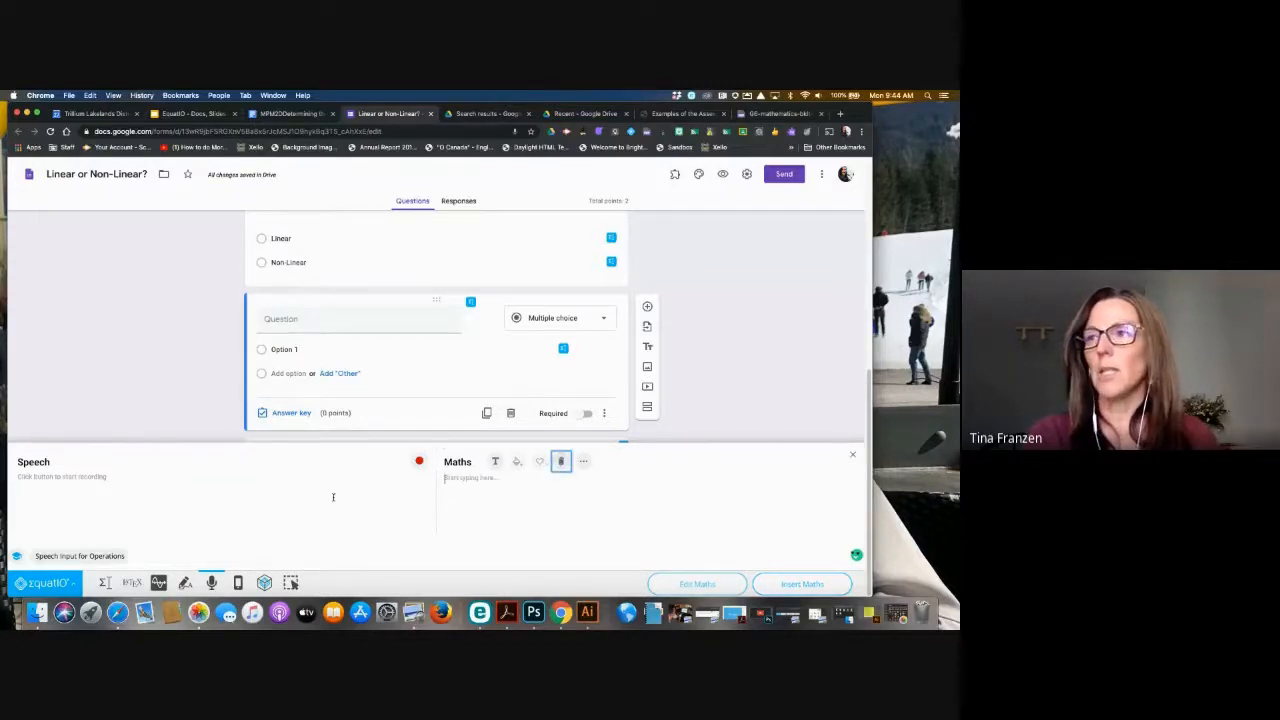
- Reopen speech input, dictate the fraction sum 1/3 + 2/3 = ?, and clear it from the maths editor
click(212, 583)
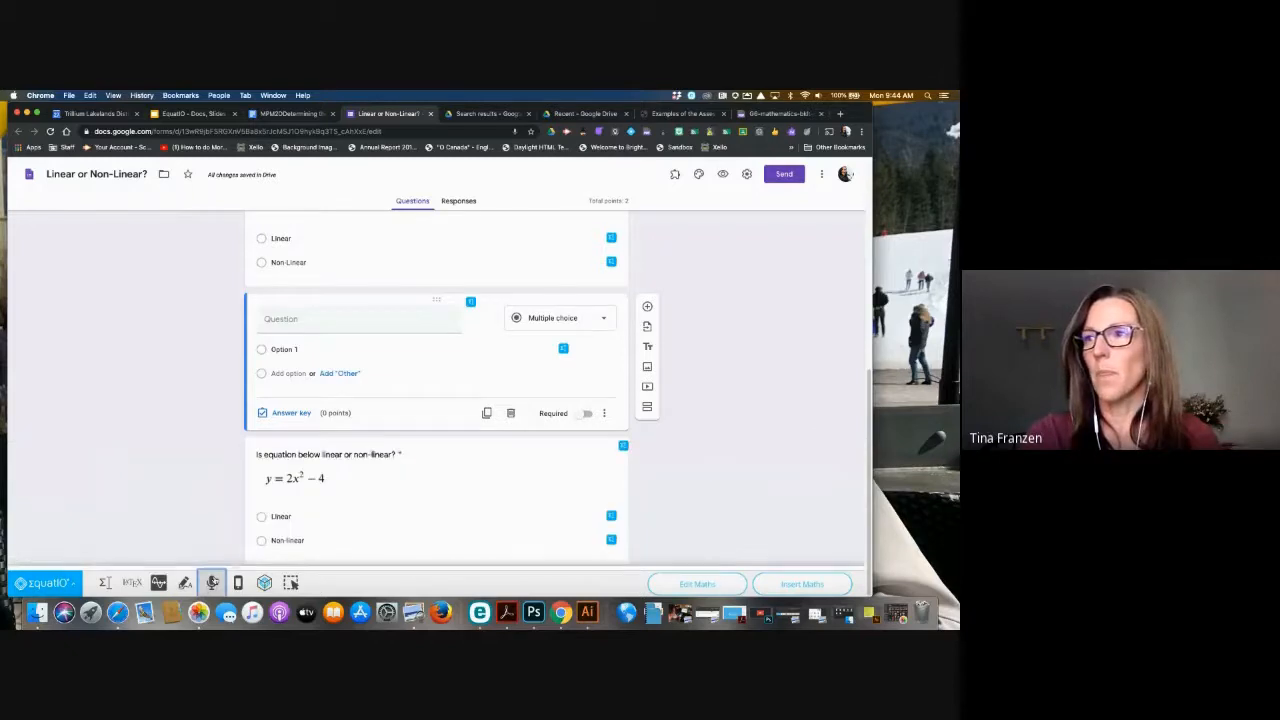
click(212, 583)
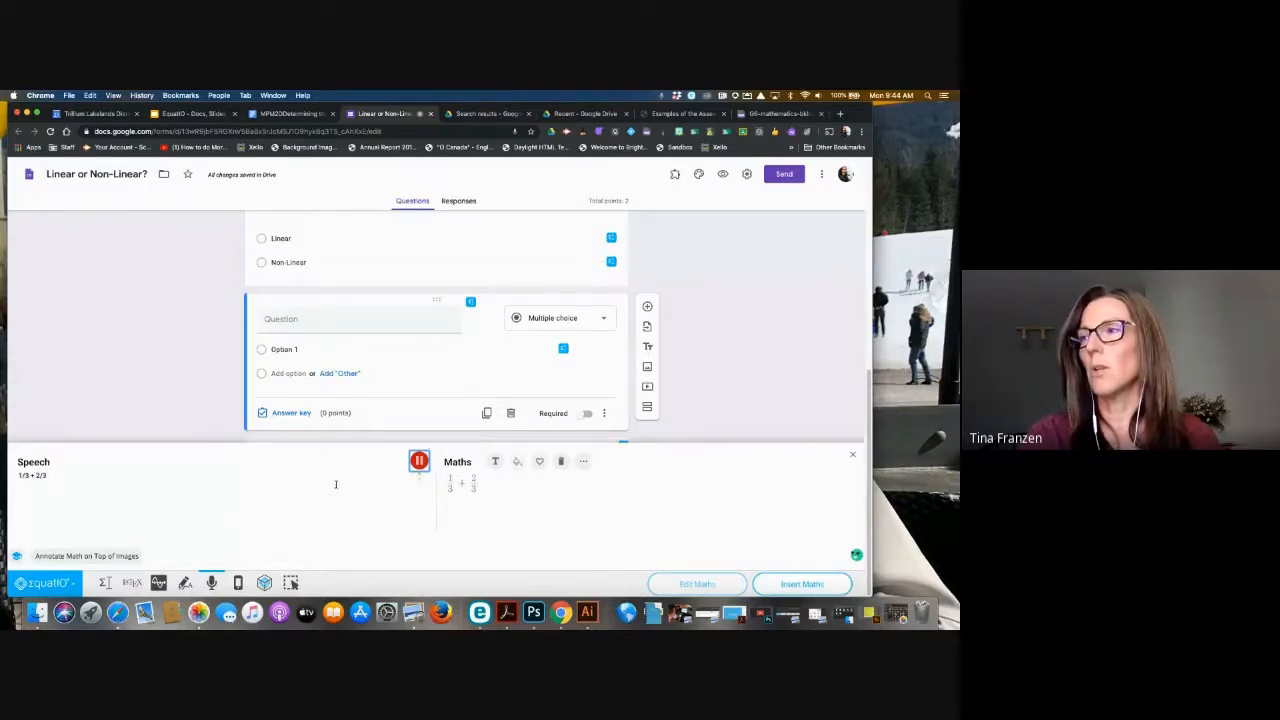
click(419, 460)
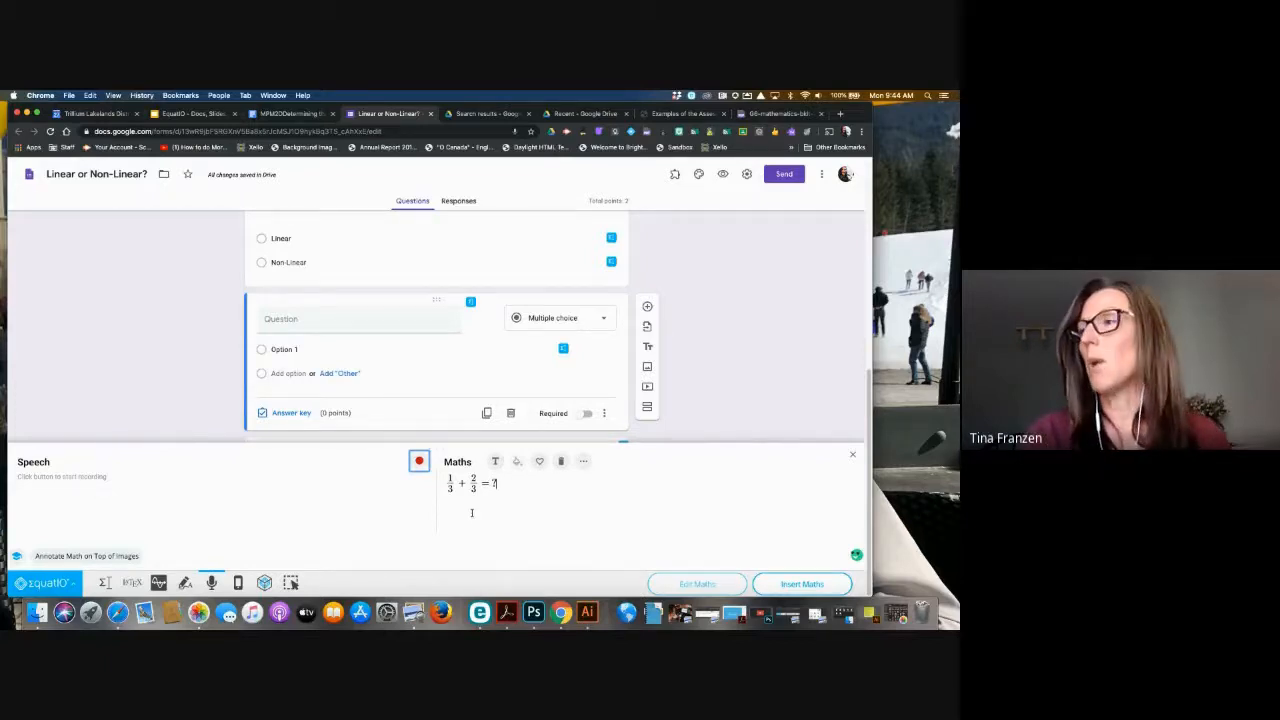
click(562, 462)
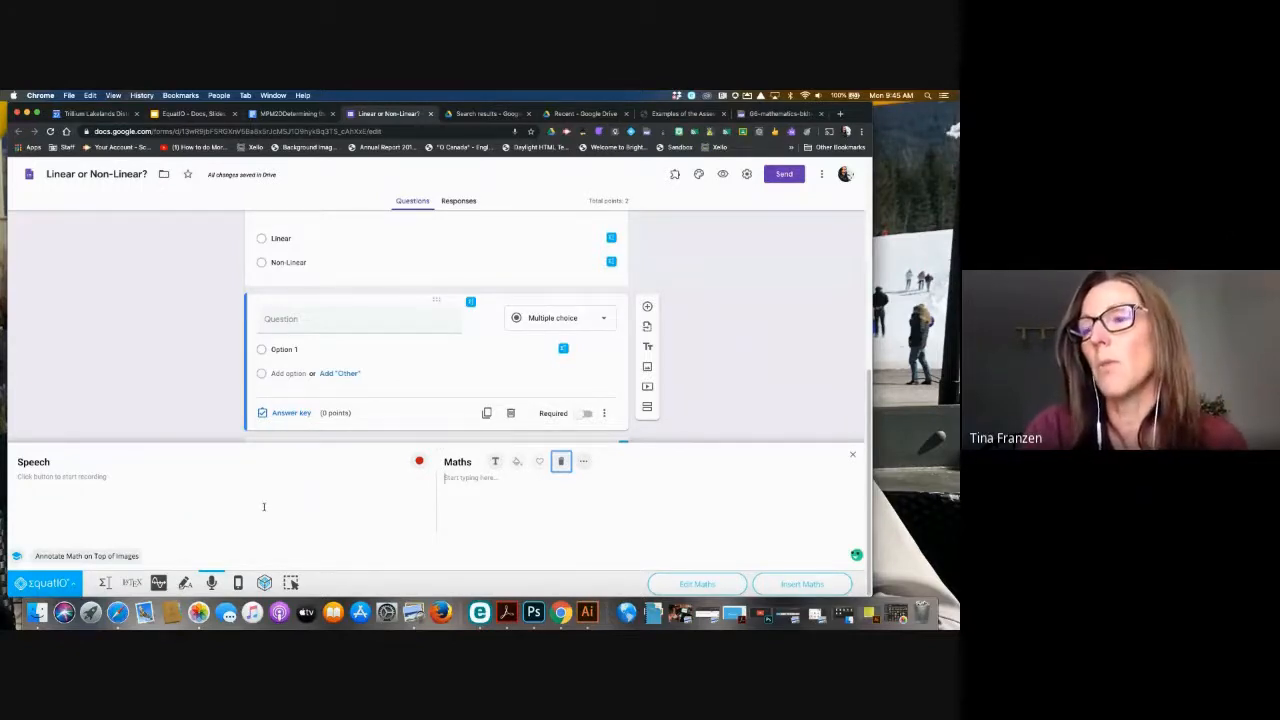
- Open EquatIO Mobile and choose the Linear or Non form on the phone to insert a photographed box problem into the first answer option
click(281, 318)
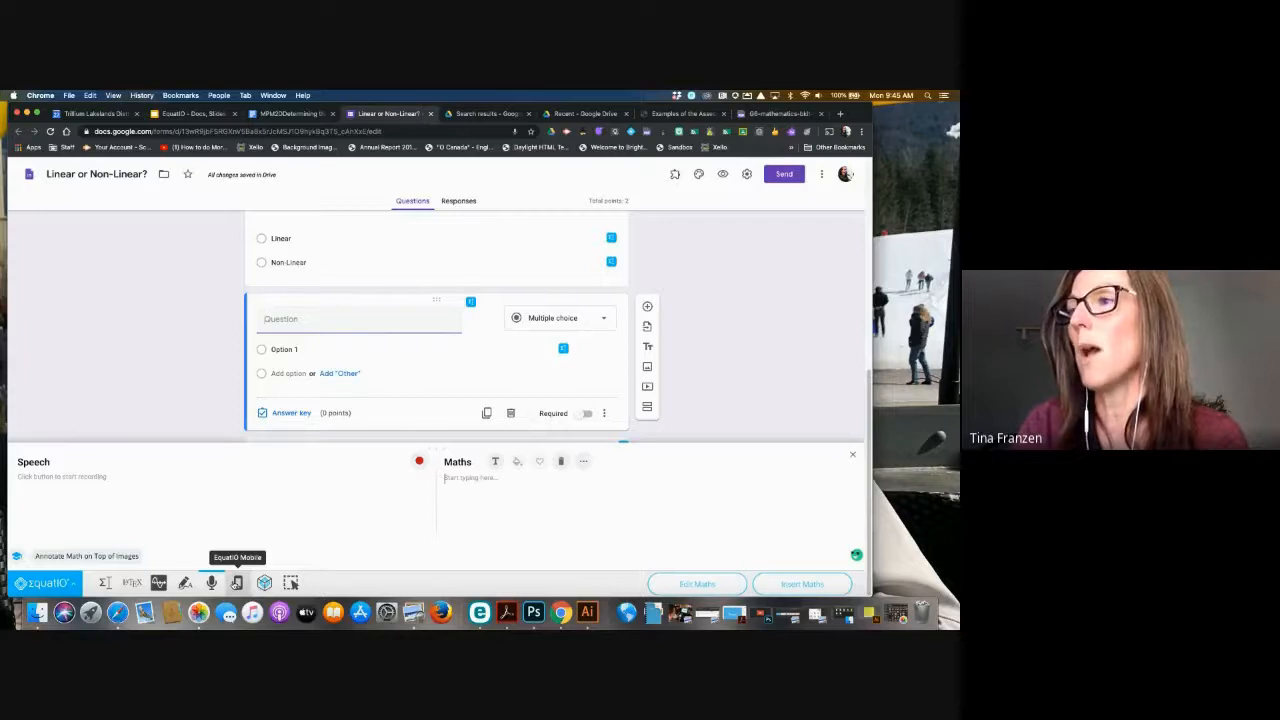
click(237, 584)
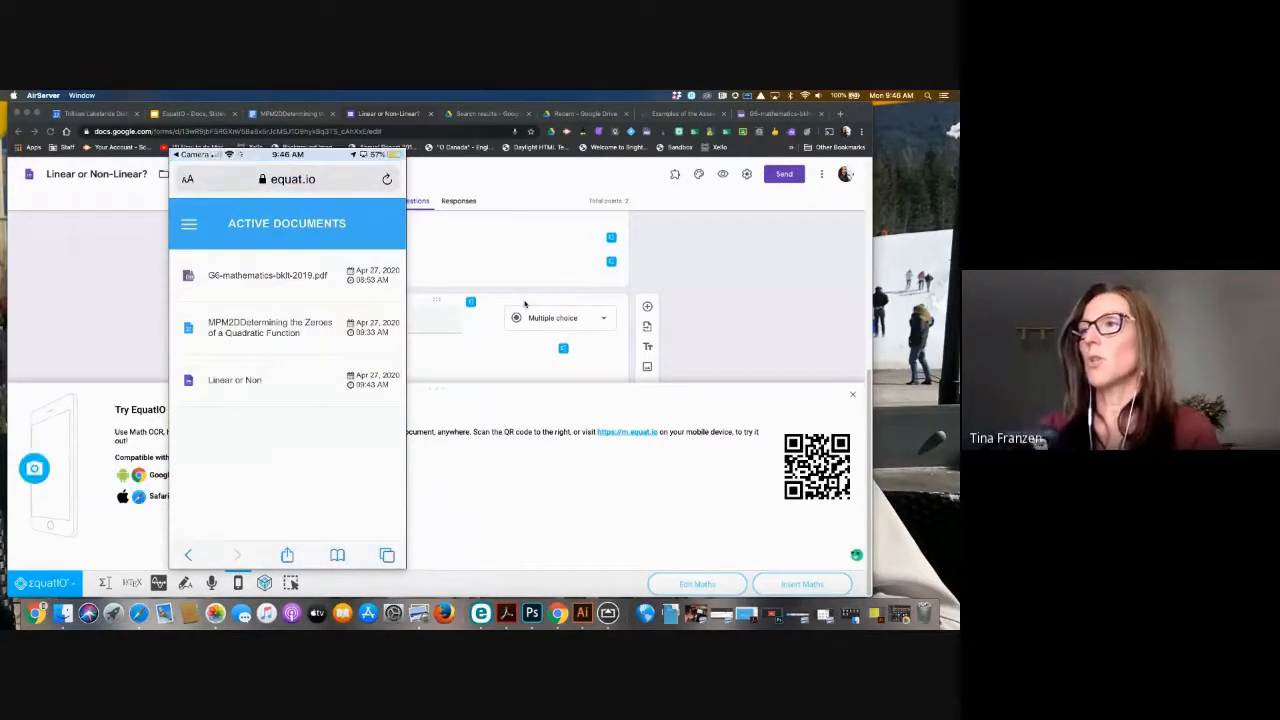
click(243, 381)
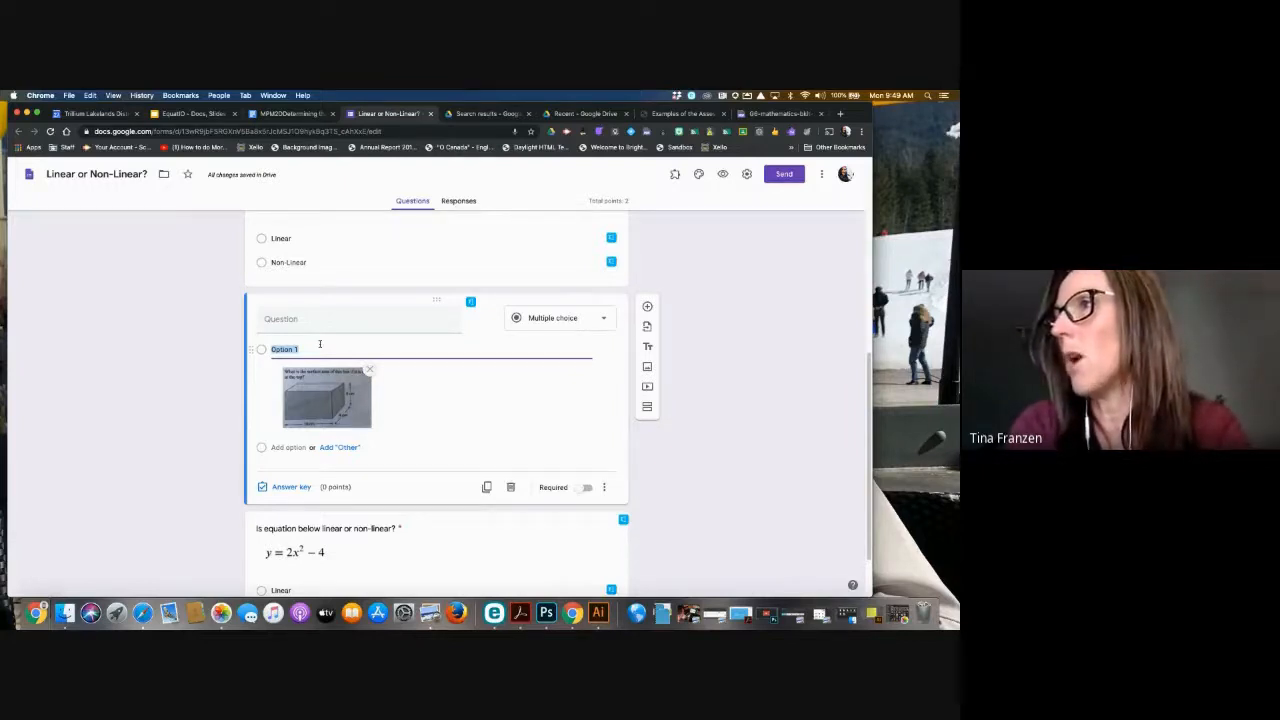
- Add a second answer option below the box photo in the untitled question
click(396, 388)
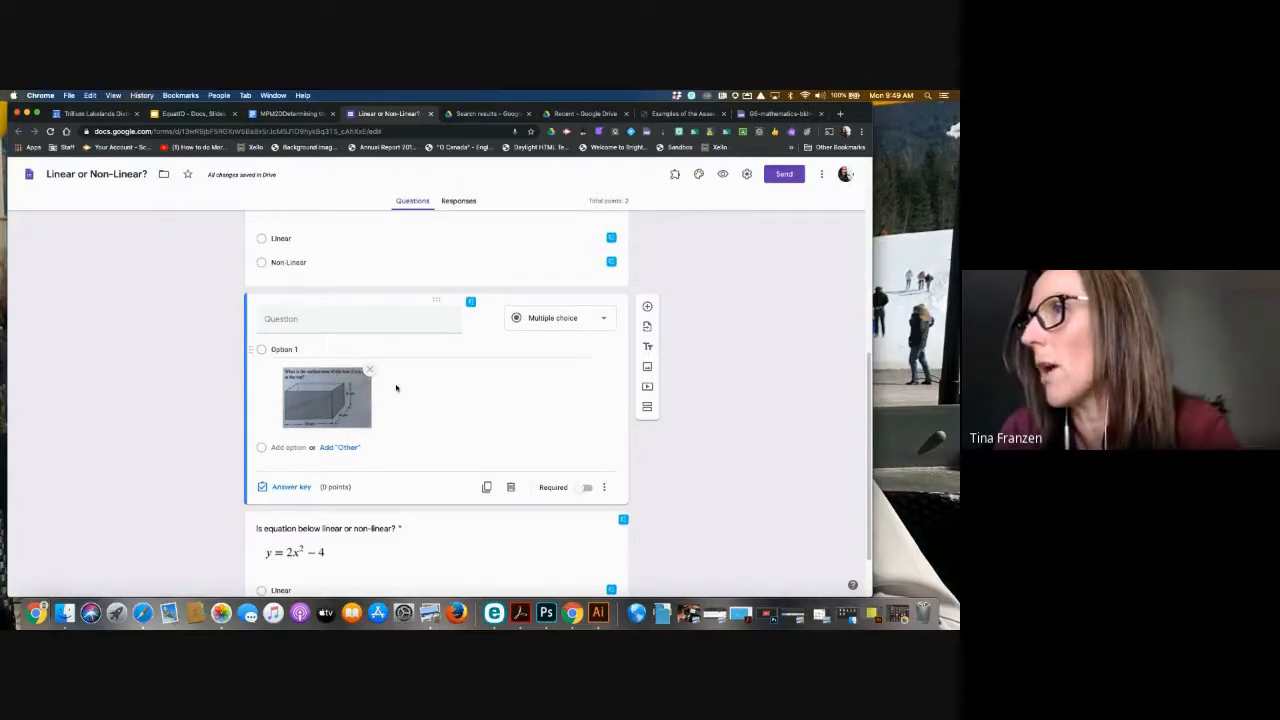
click(400, 381)
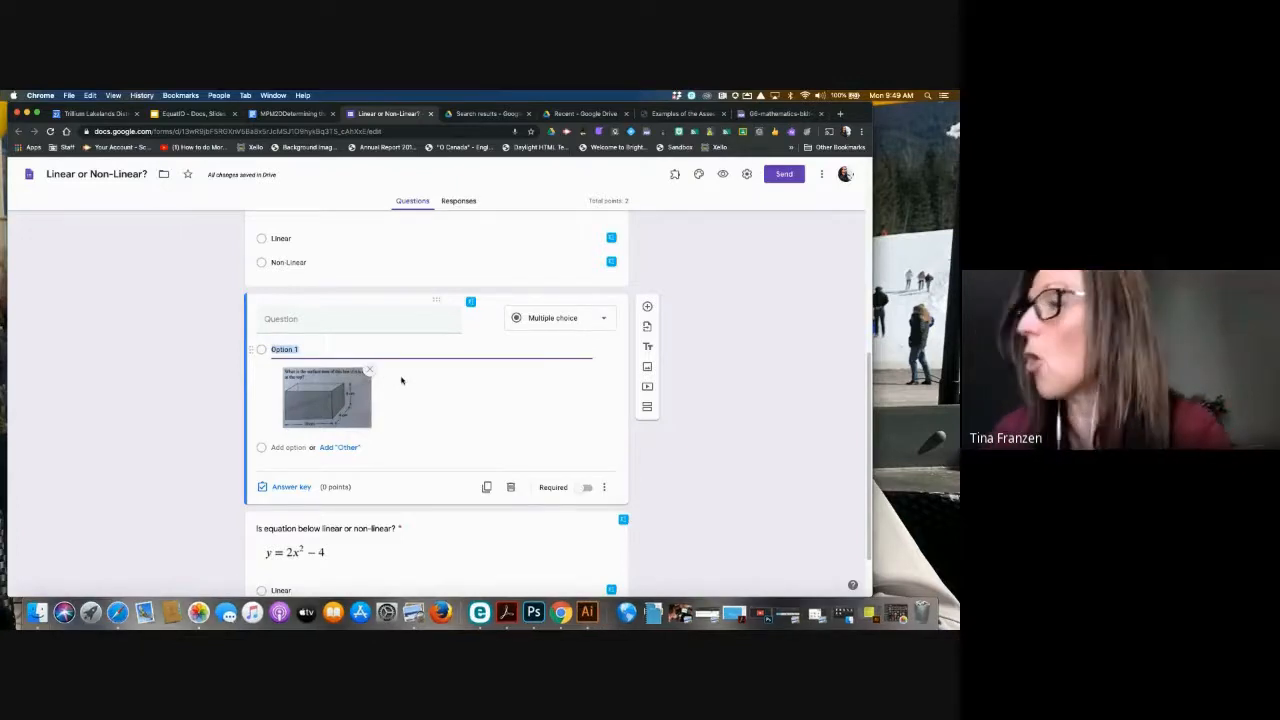
click(280, 447)
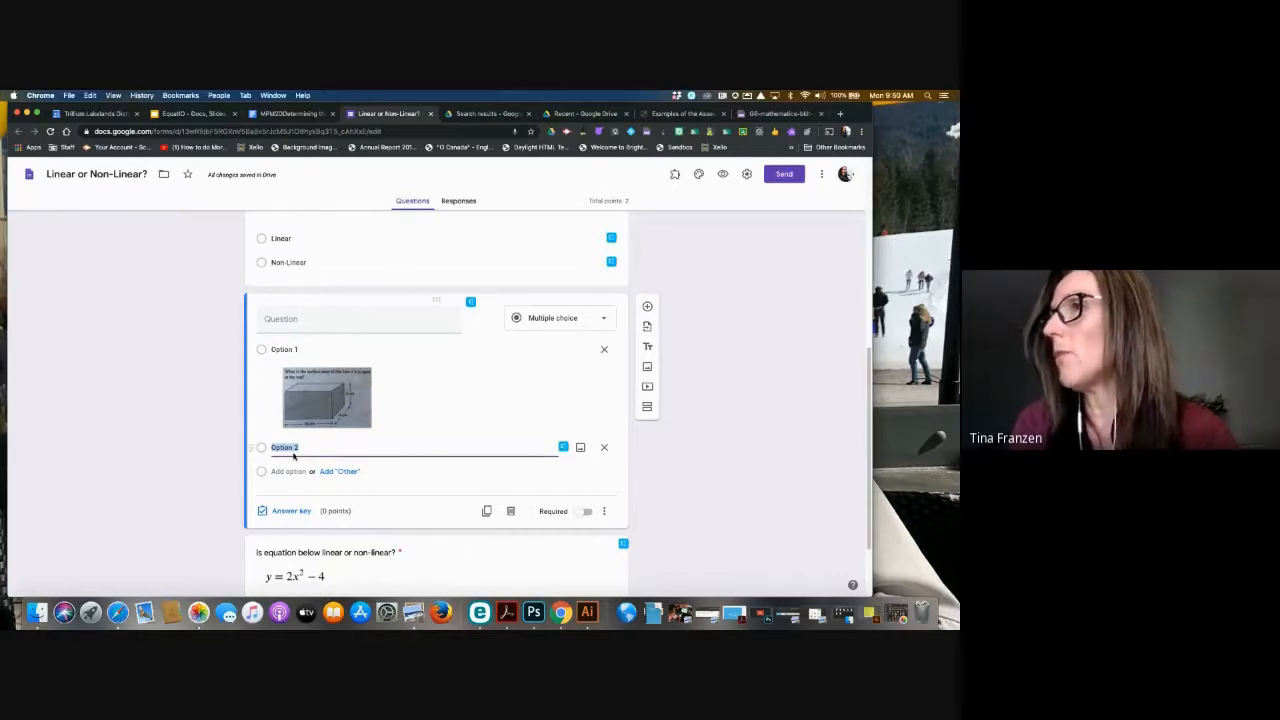
- Open the answer key of the linear or non-linear graph question and review its marked answer
scroll(295, 452, up, 3)
scroll(297, 450, up, 4)
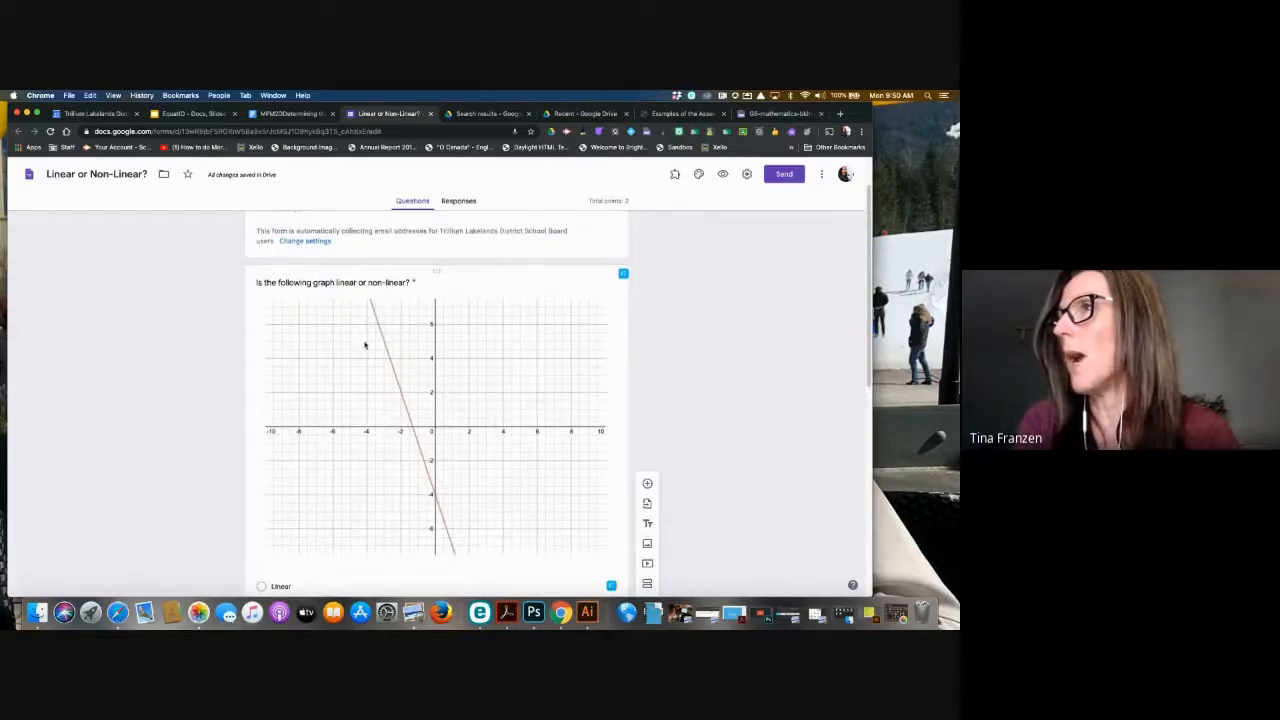
scroll(366, 408, down, 2)
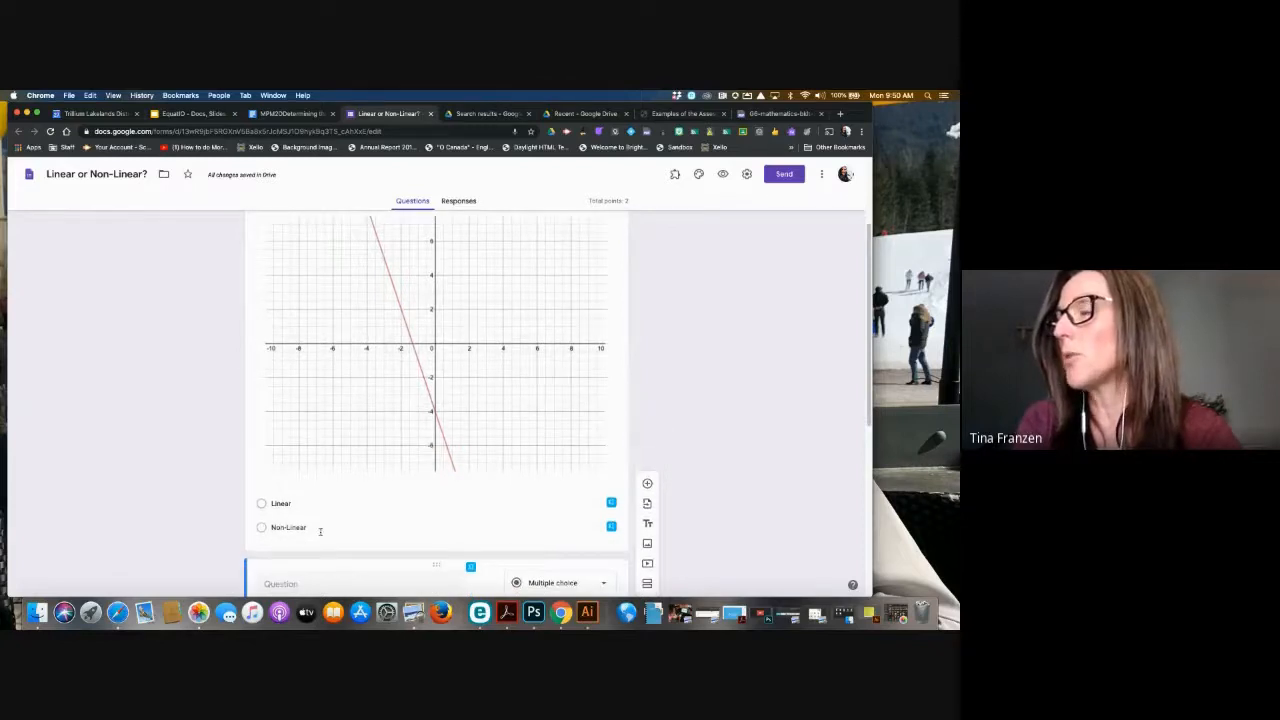
click(346, 504)
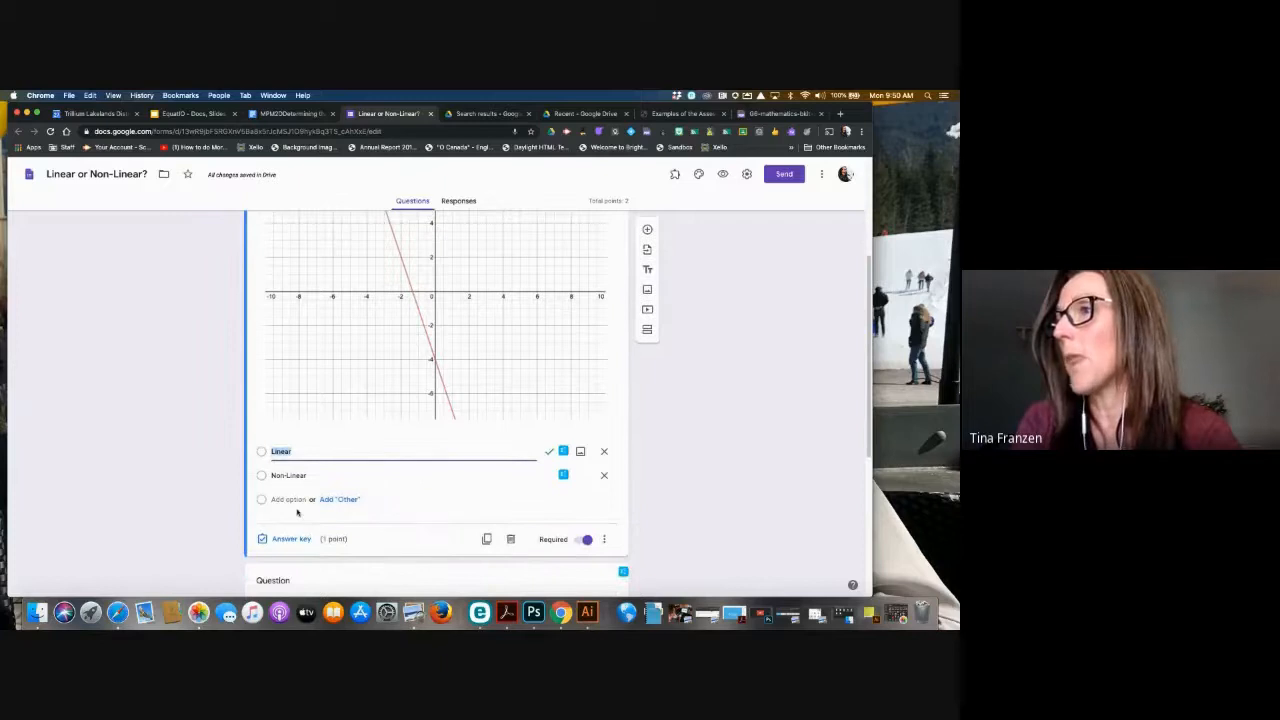
click(293, 540)
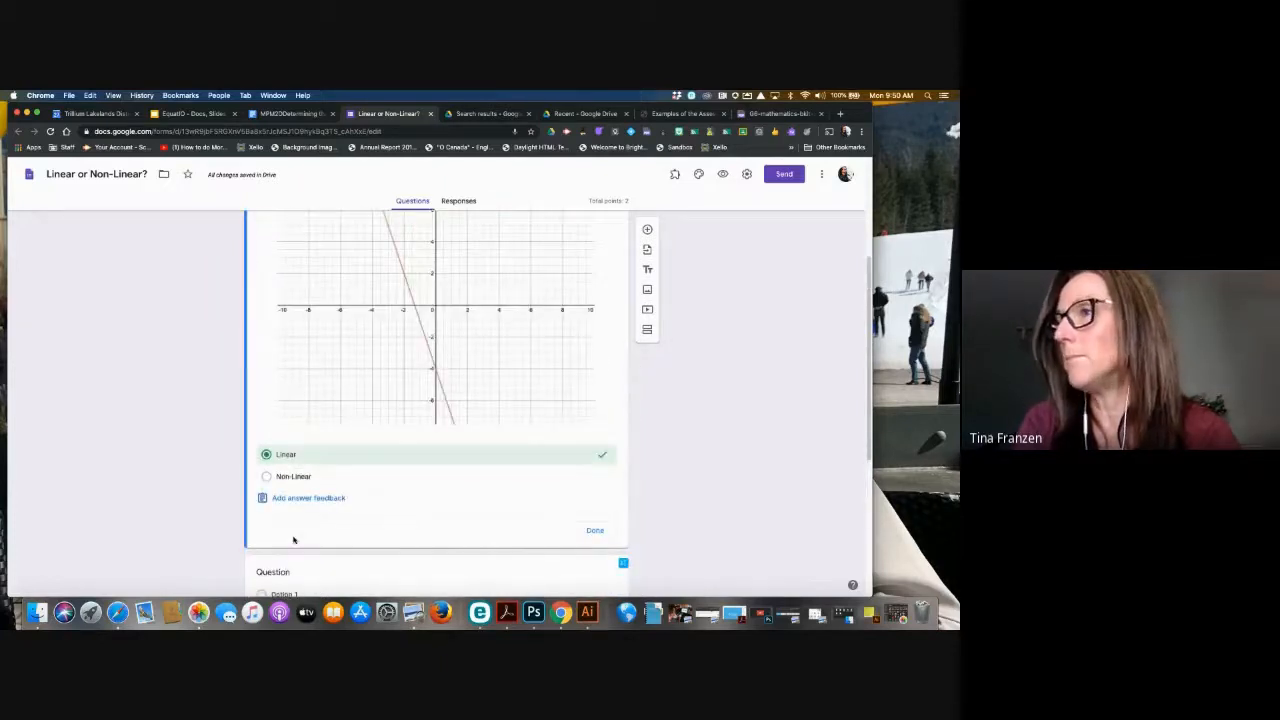
scroll(398, 476, up, 1)
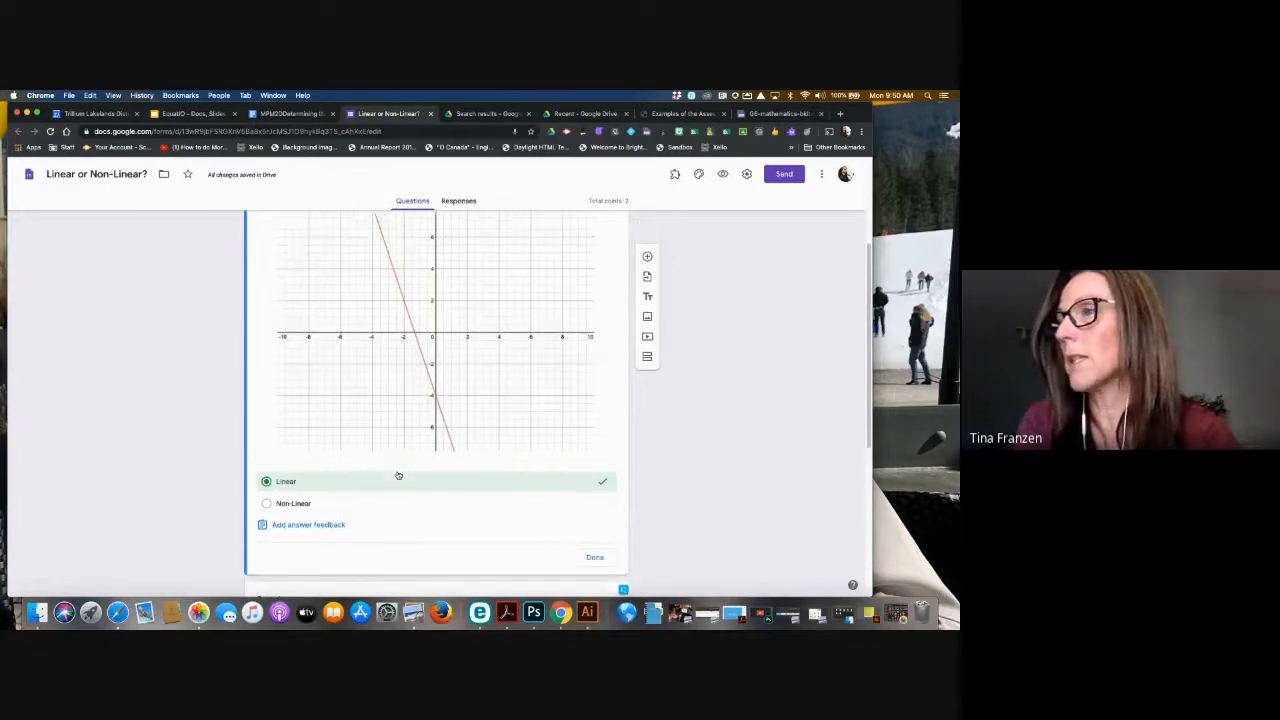
scroll(398, 476, up, 1)
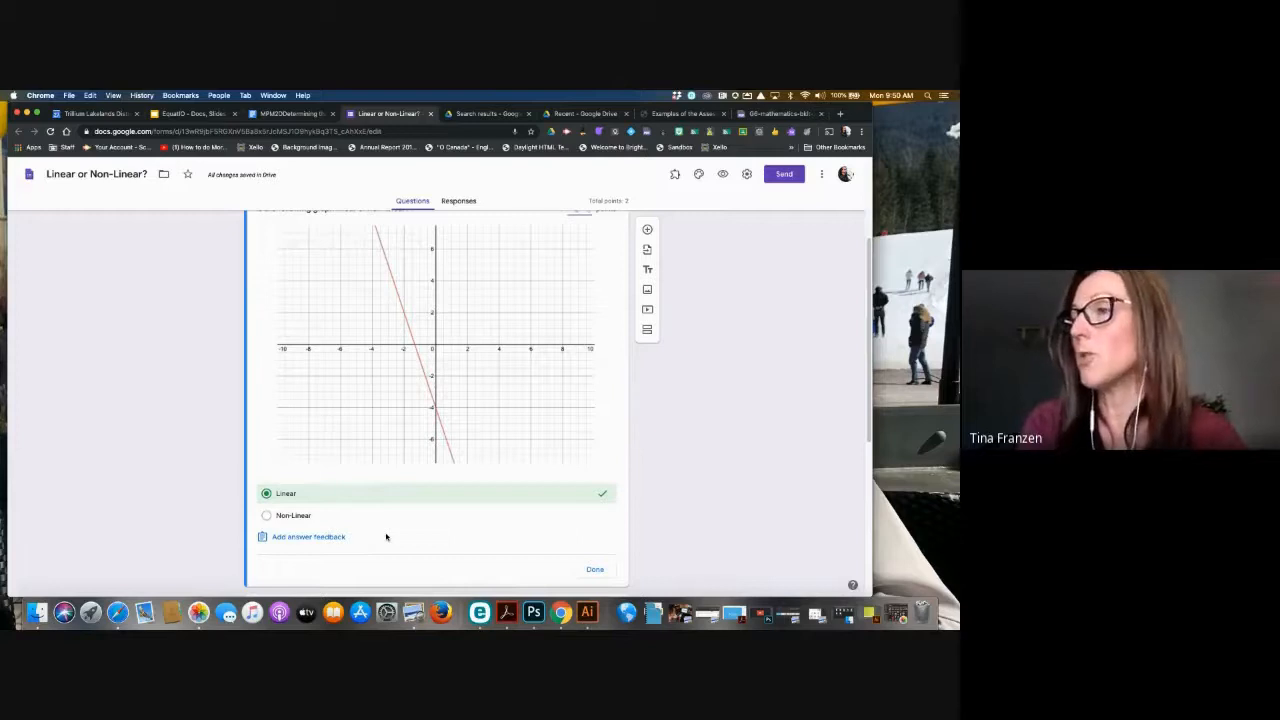
- Examine the answer feedback settings for incorrect and correct answers on the graph question, and cancel without adding feedback
click(304, 537)
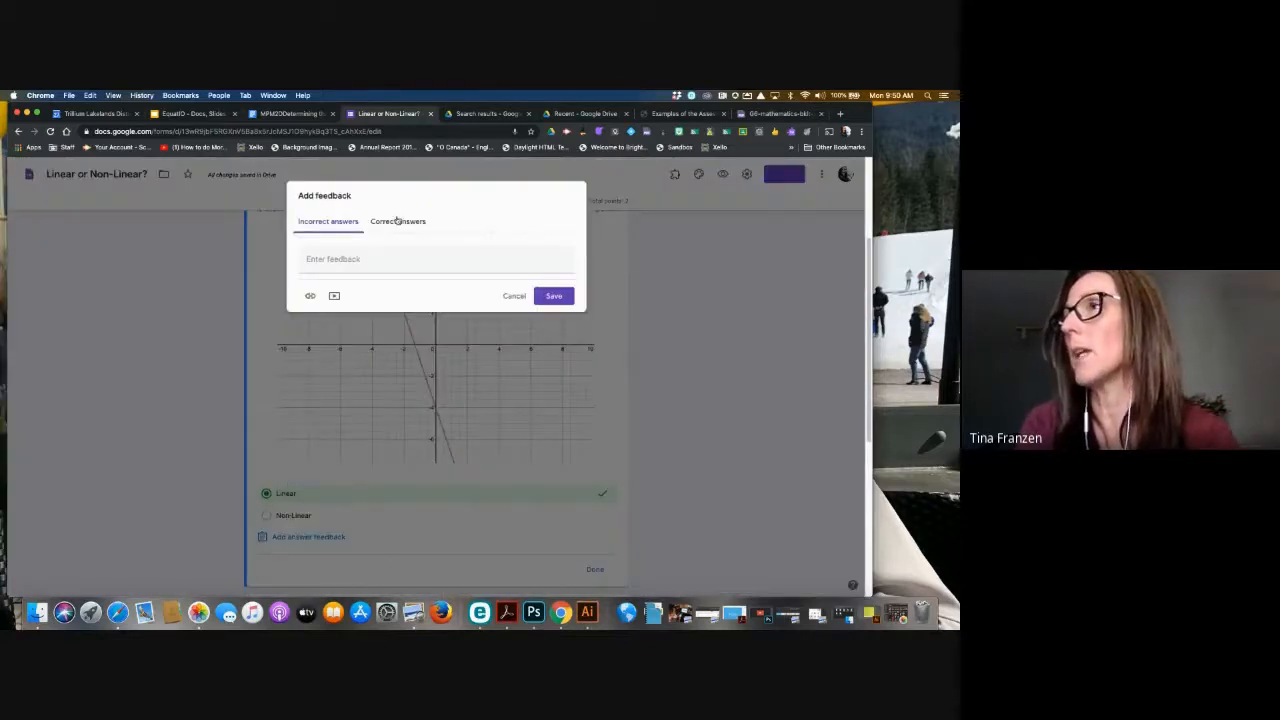
click(320, 260)
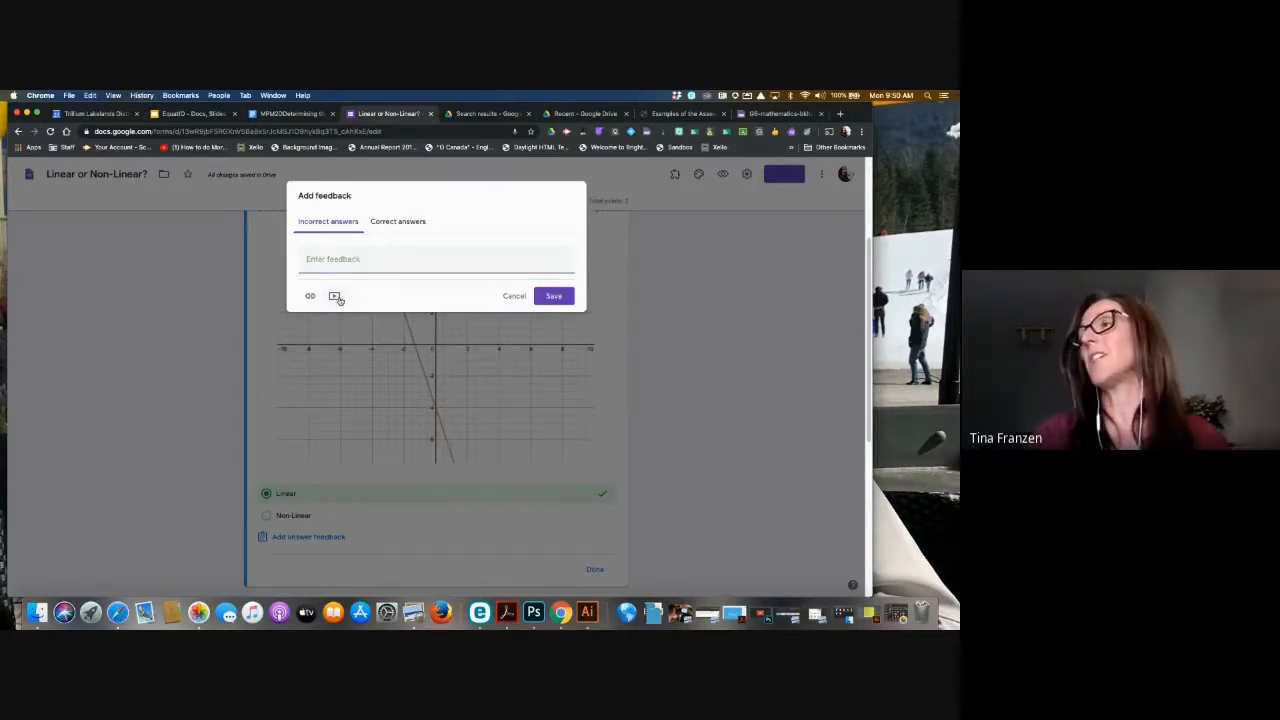
click(396, 223)
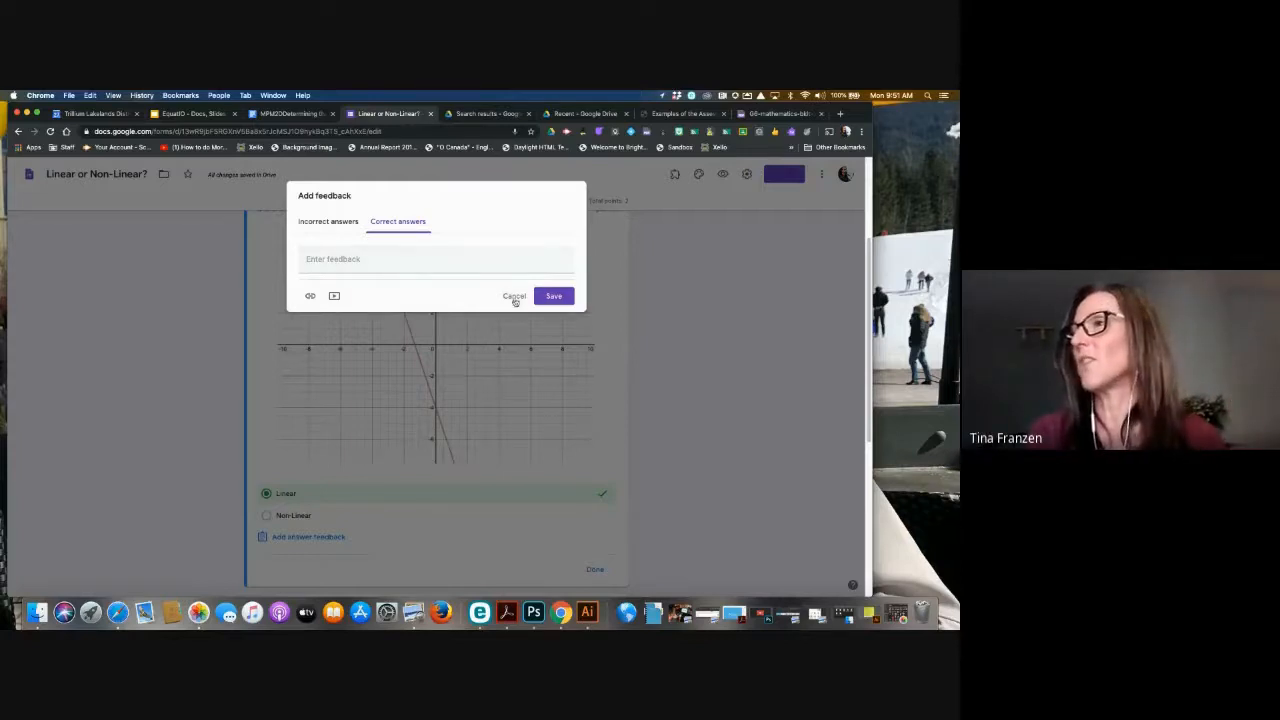
click(513, 296)
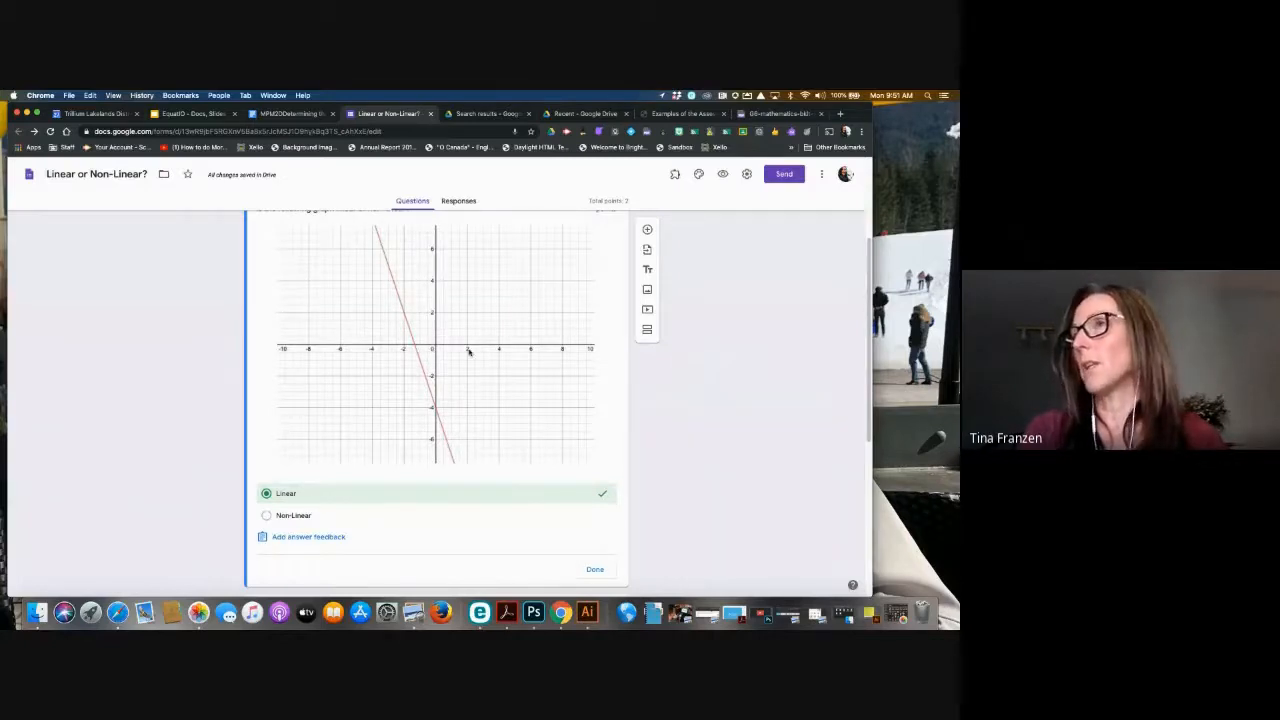
scroll(468, 350, down, 5)
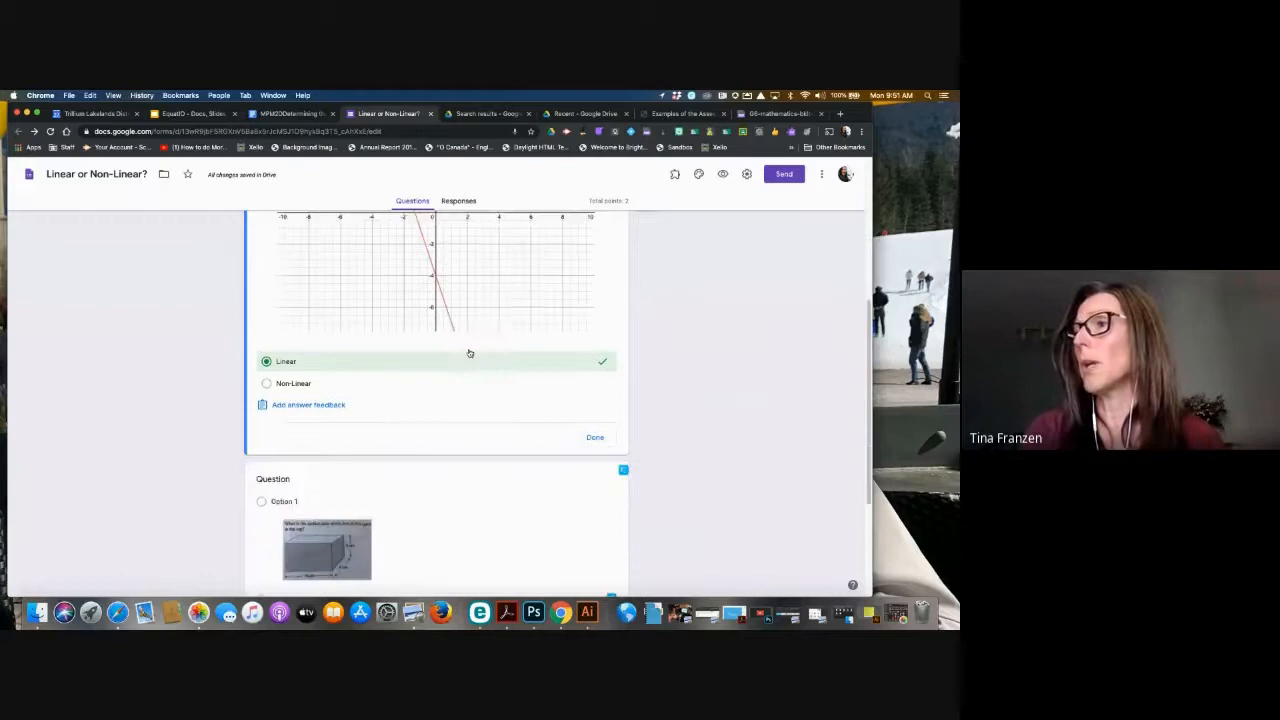
- Remove the box photo from the first answer option of the untitled question
click(468, 349)
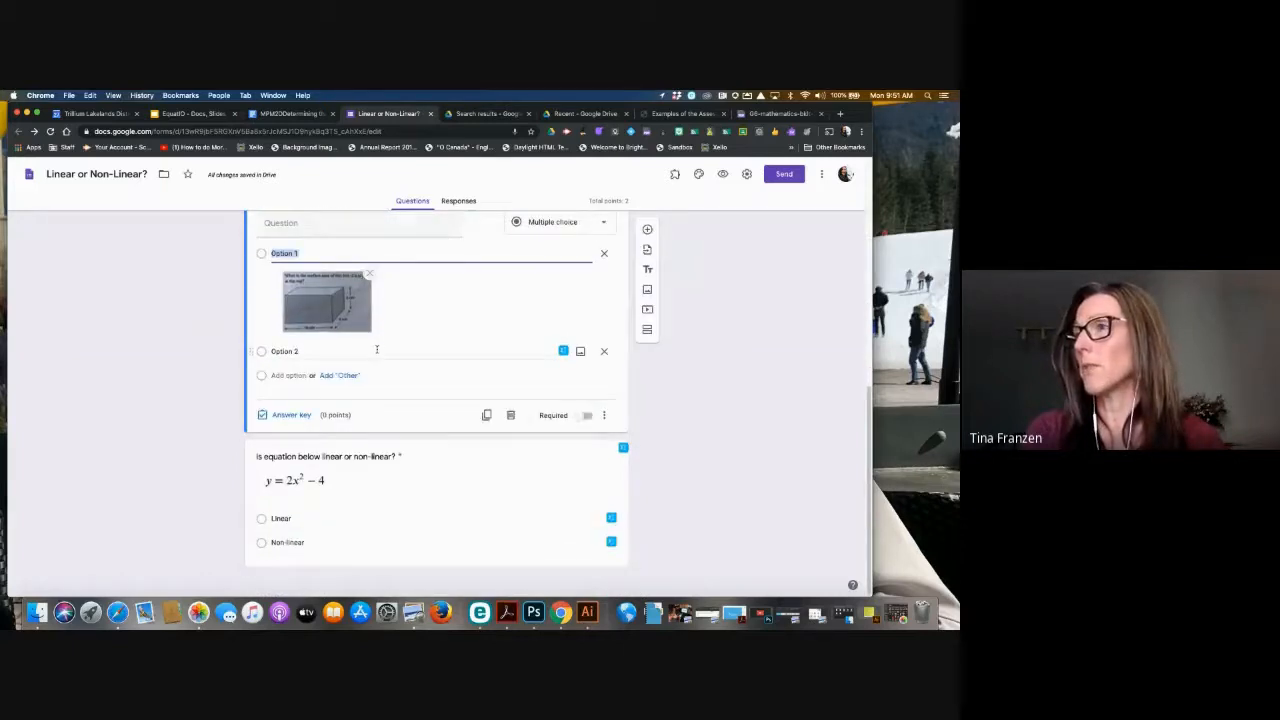
click(370, 270)
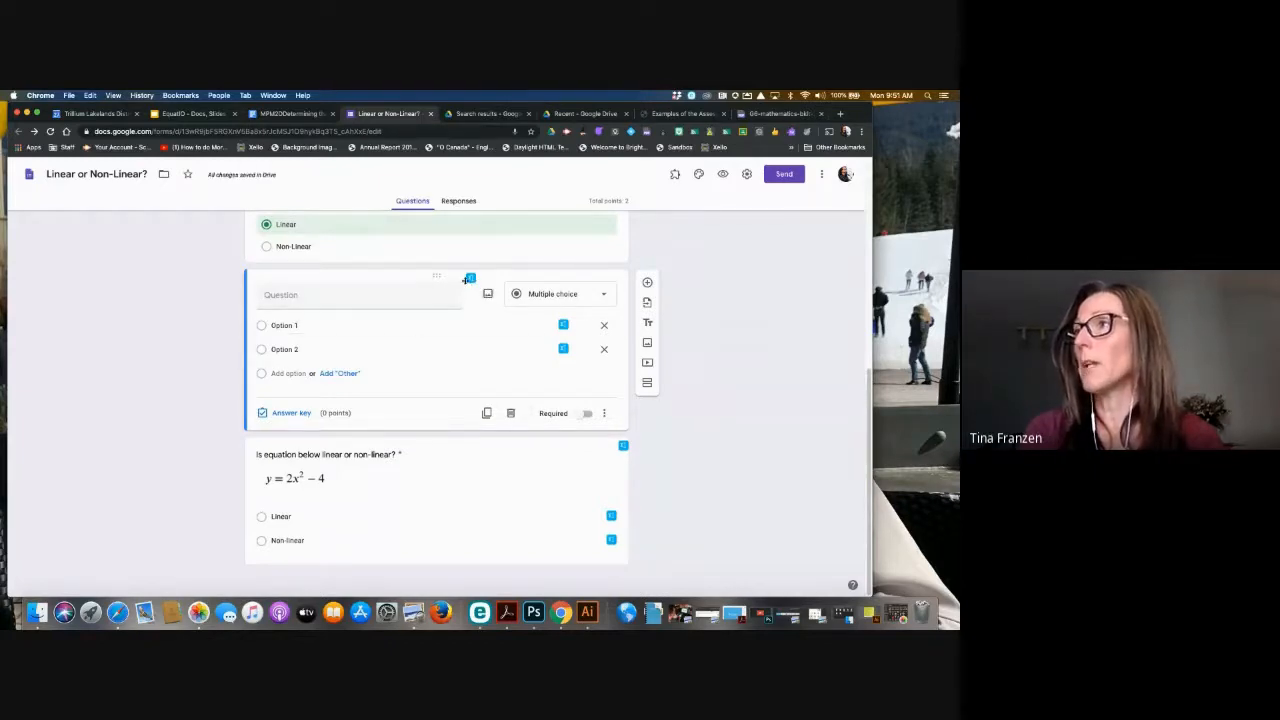
- Open EquatIO's graph editor for the untitled question and plot y = 2x^3 − 4
click(470, 280)
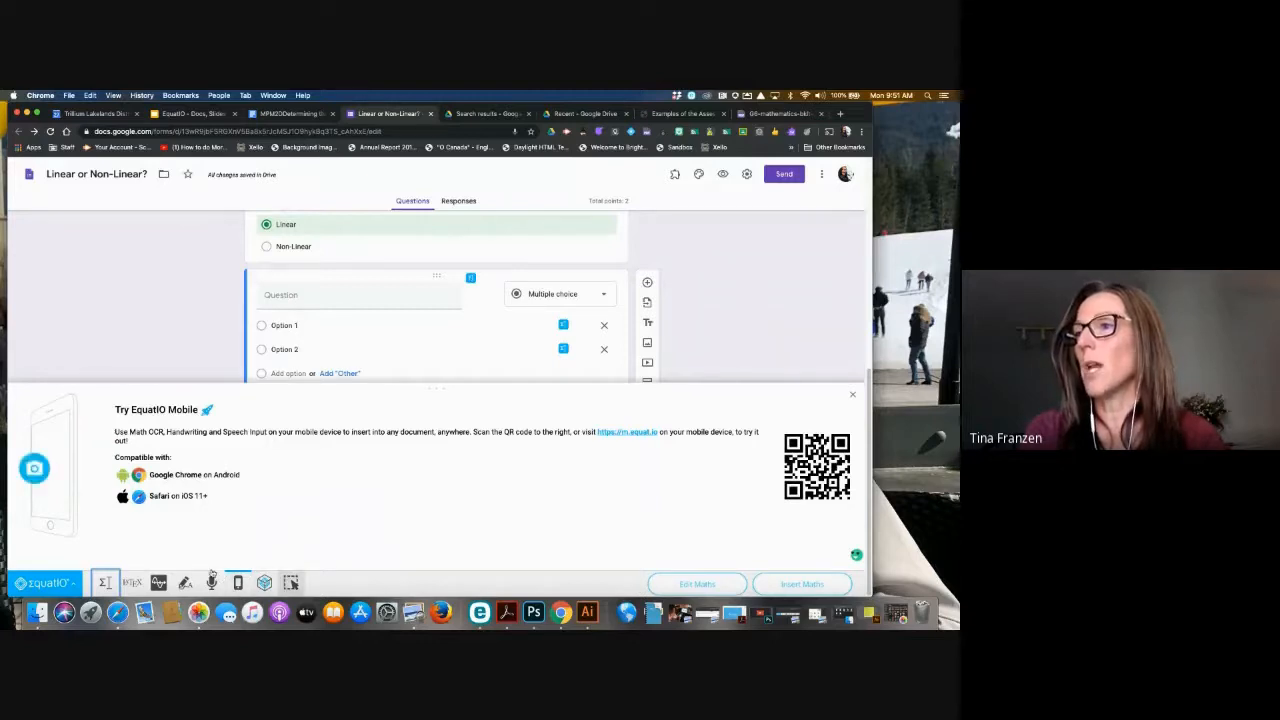
click(159, 582)
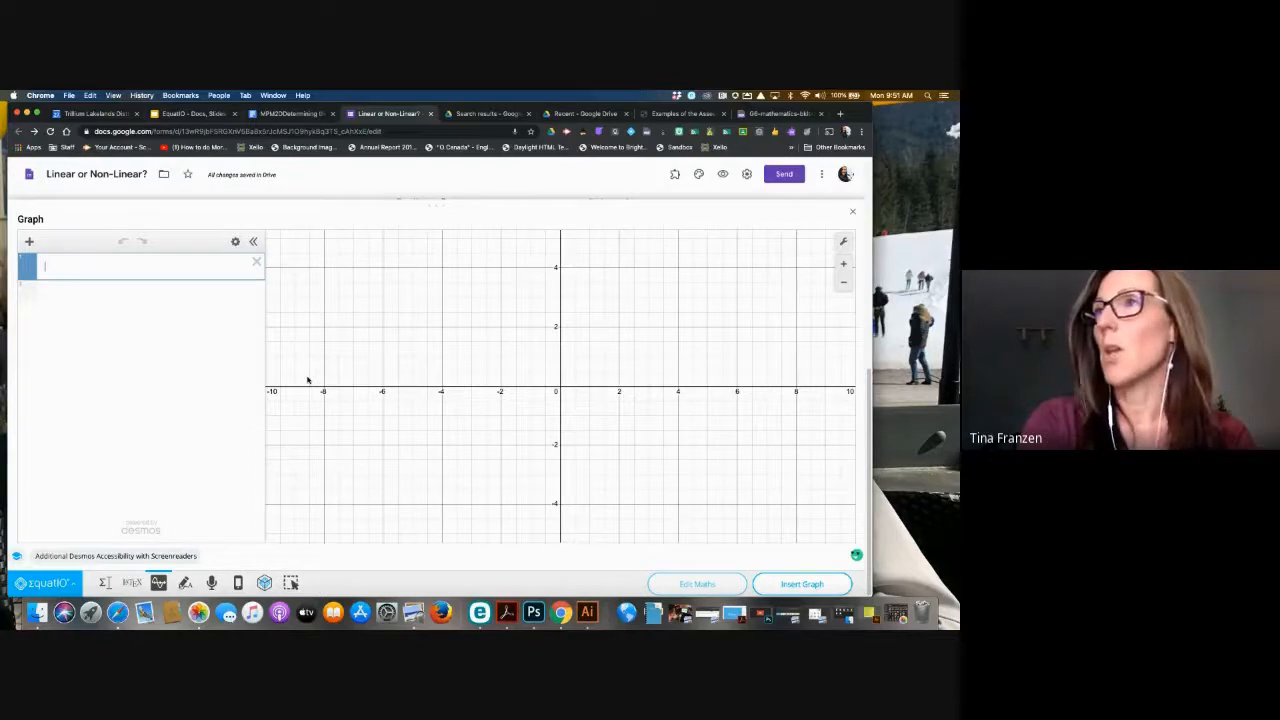
text(y=)
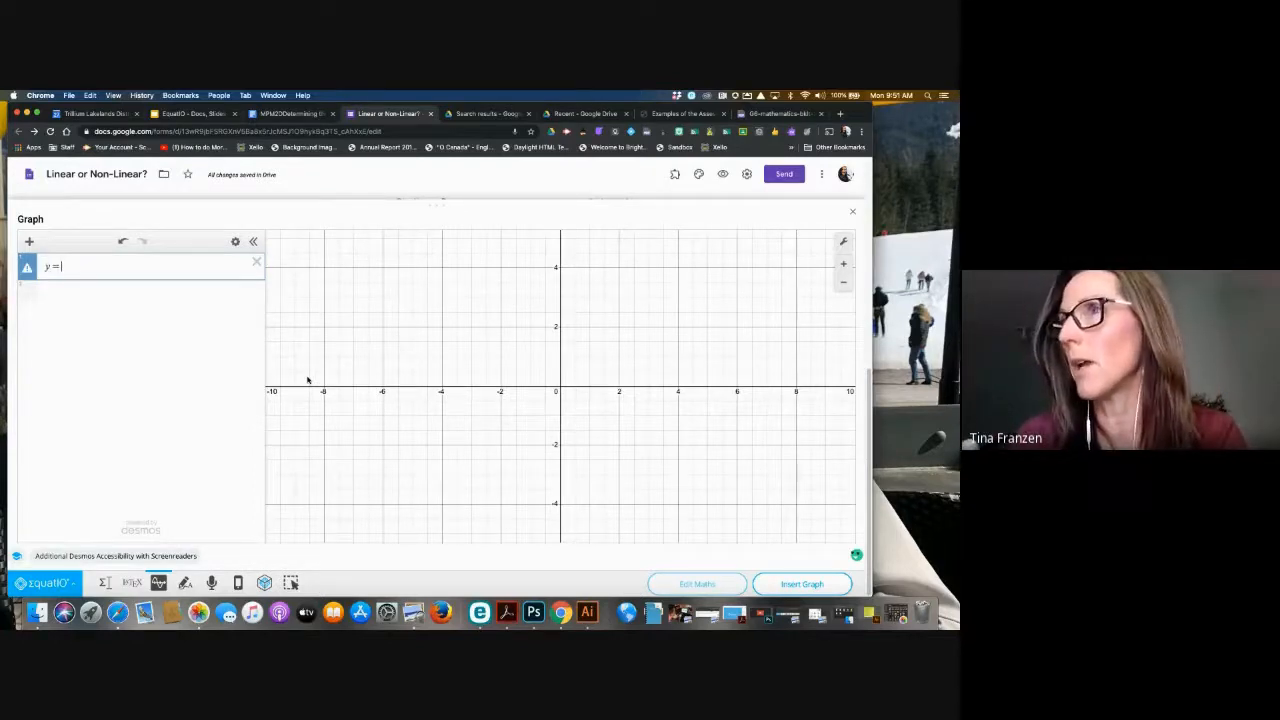
text(2x)
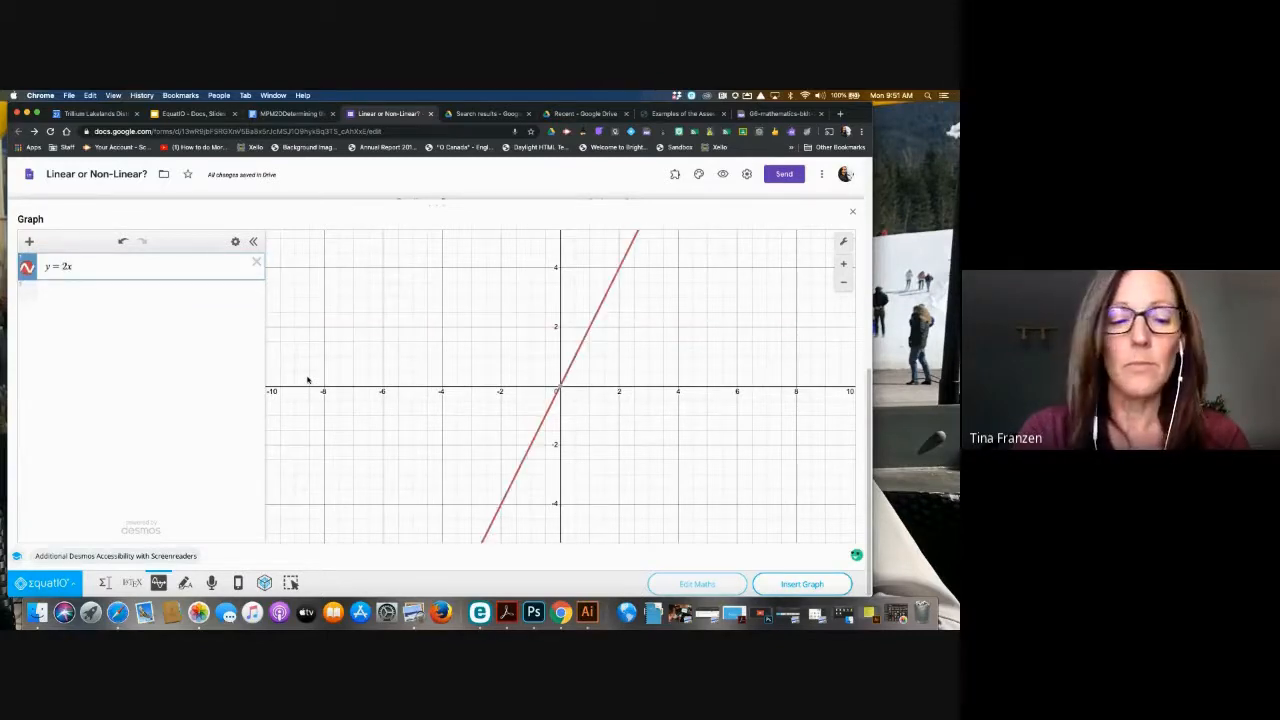
text(^)
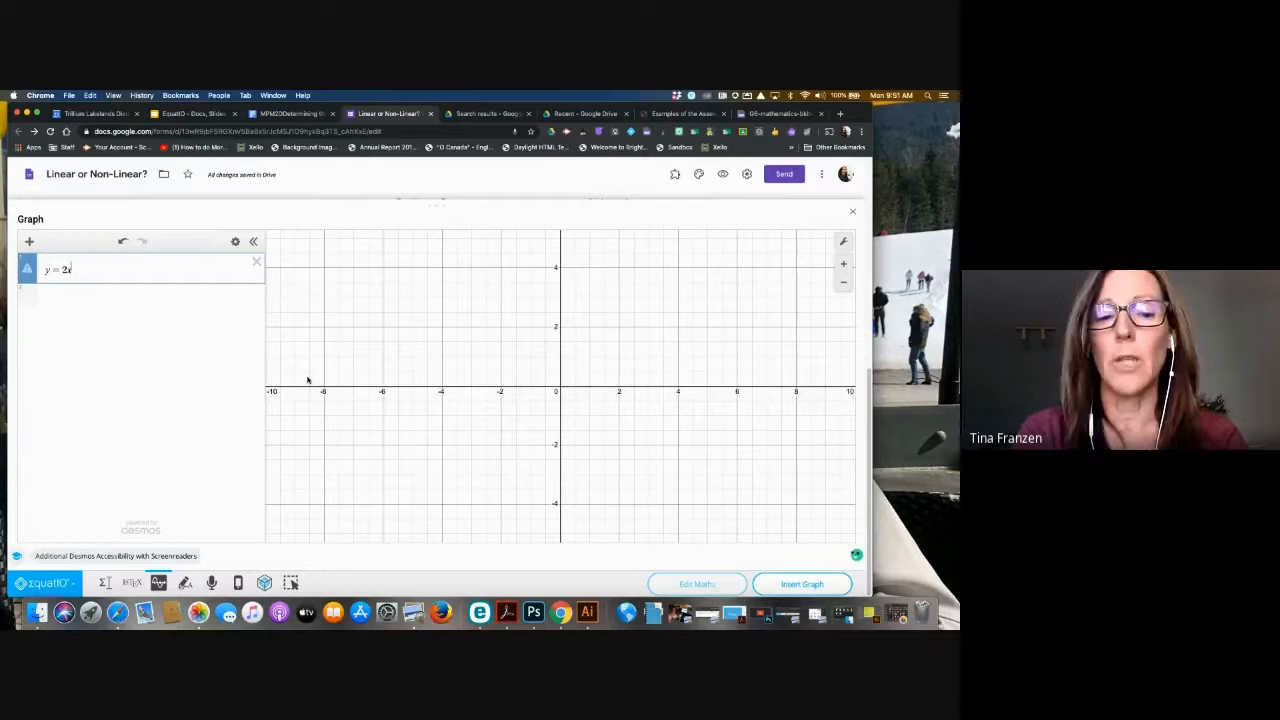
text(3)
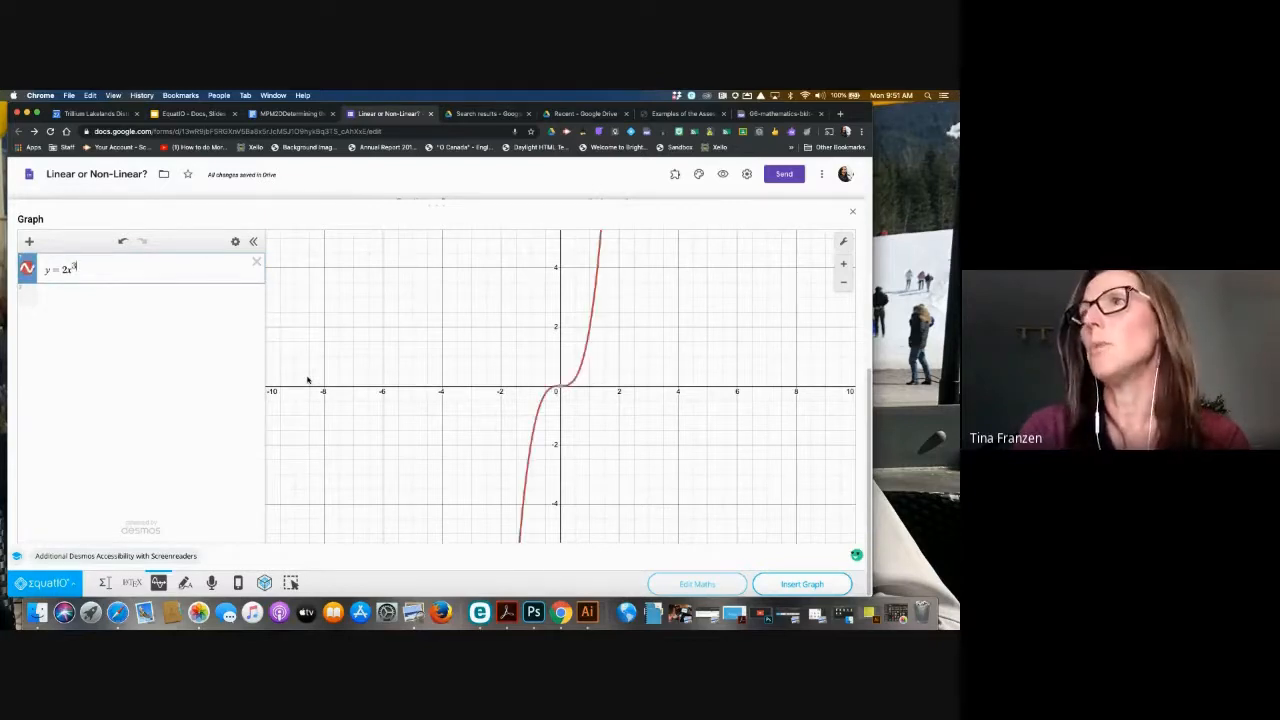
text(-4)
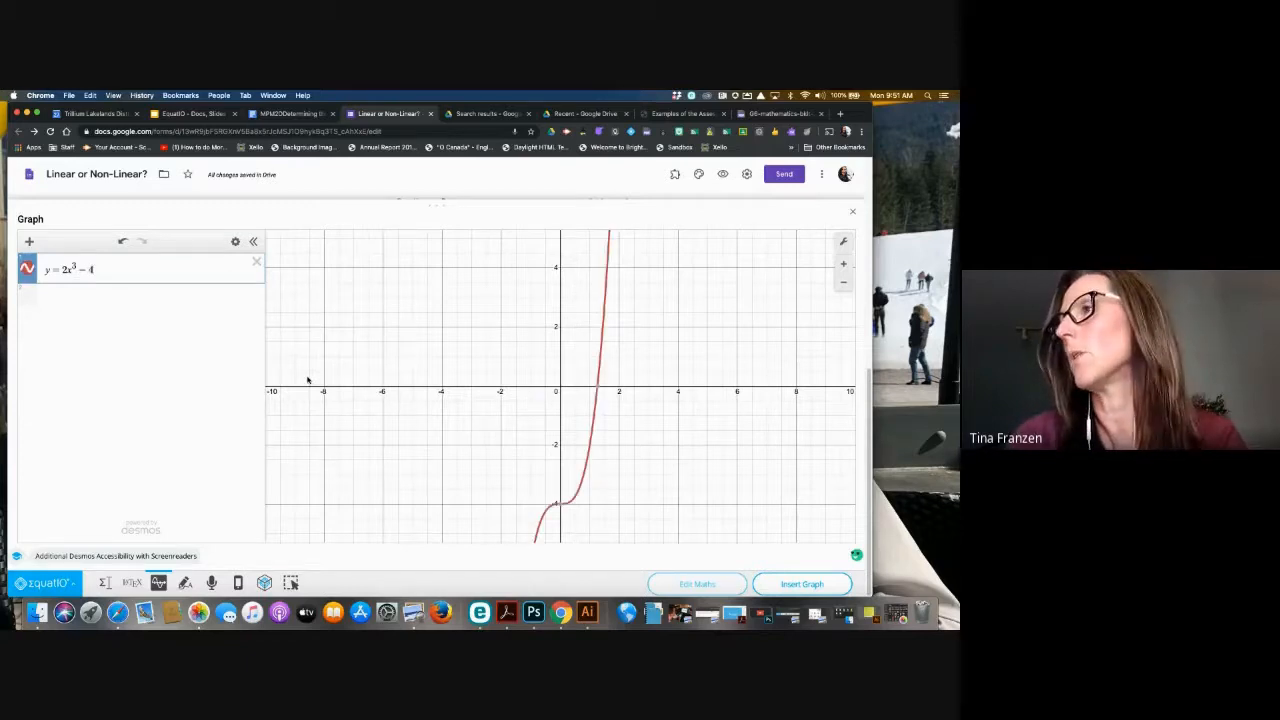
click(560, 406)
drag(560, 406, 559, 341)
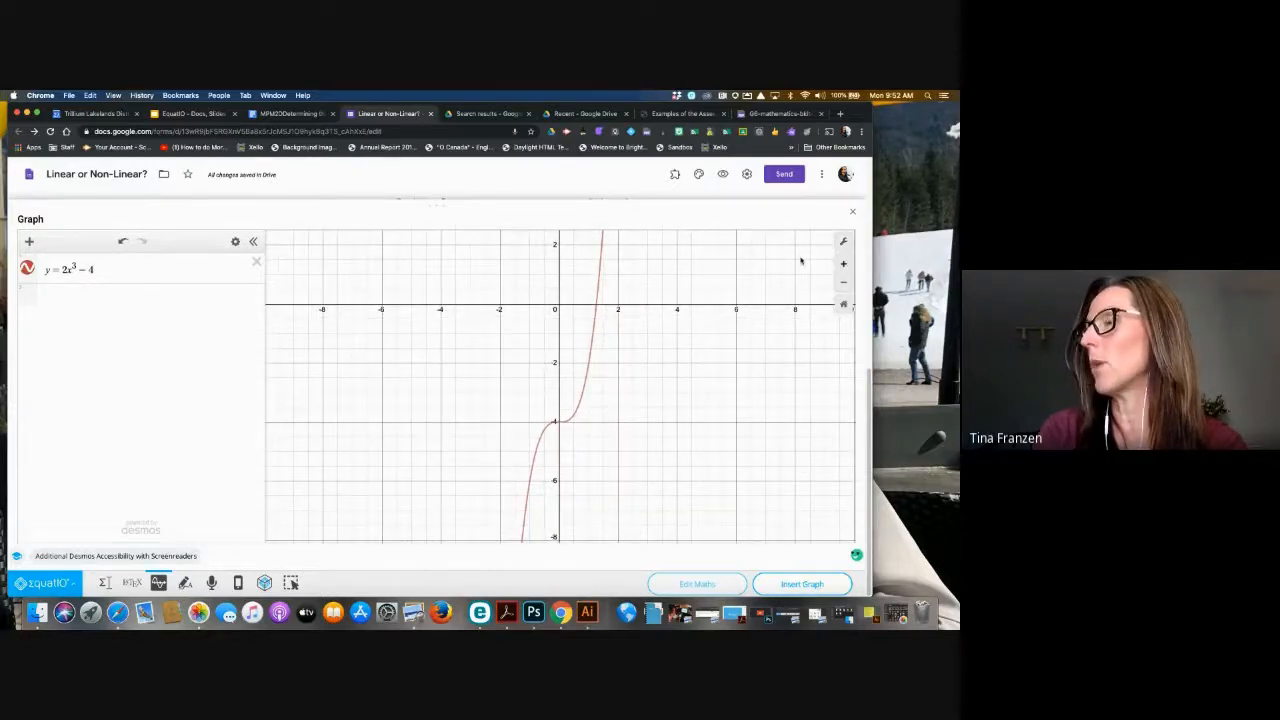
- Plot y = x^3 − 4 as a second curve on the graph and switch its visibility off and on again
click(118, 299)
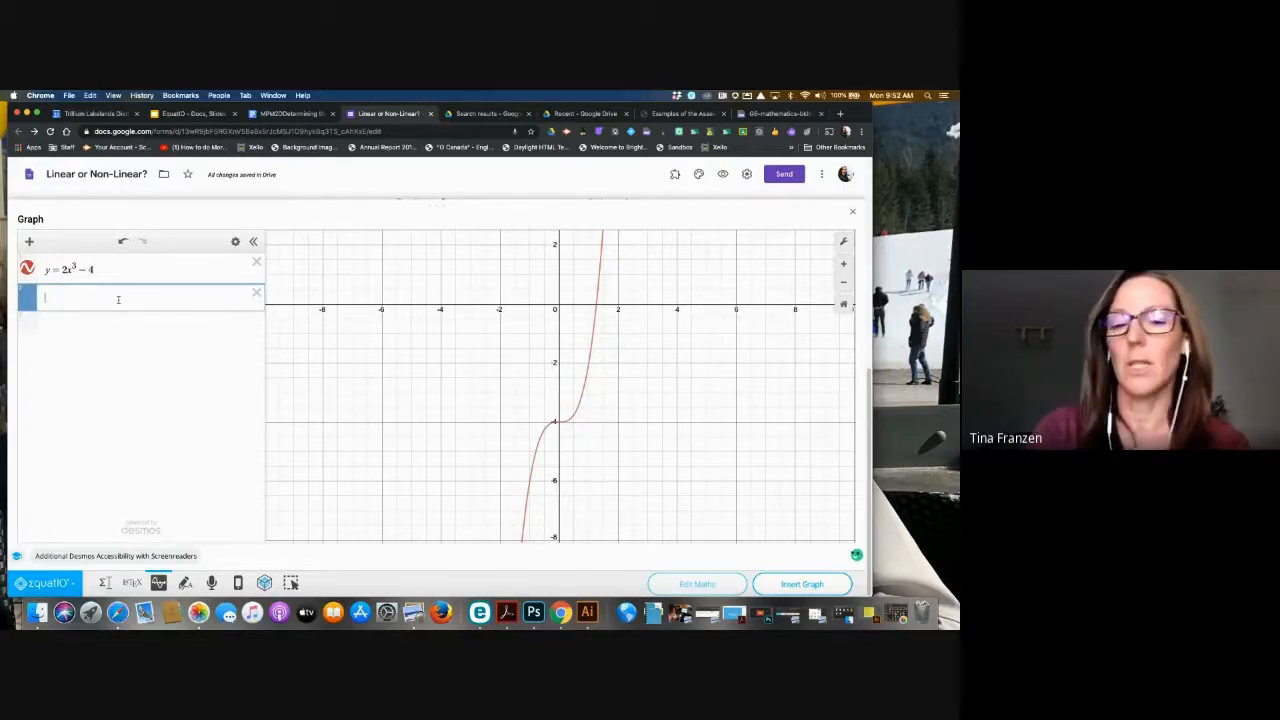
text(y=)
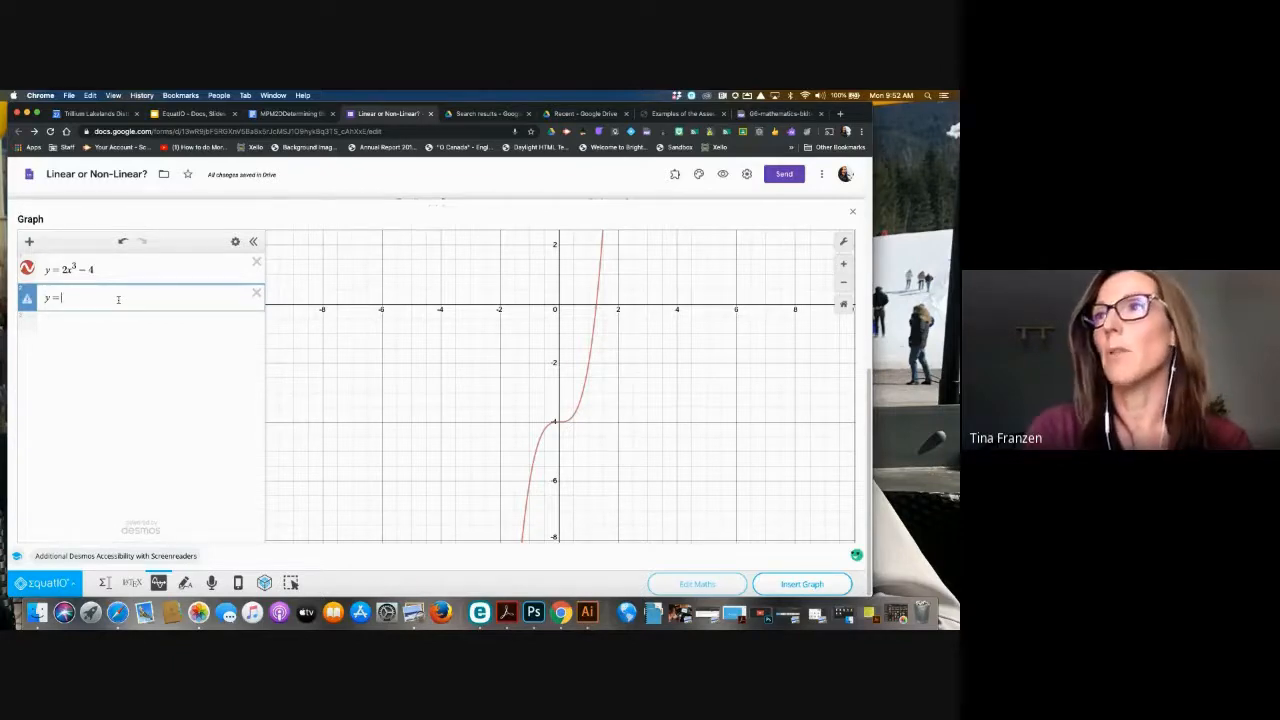
text(x)
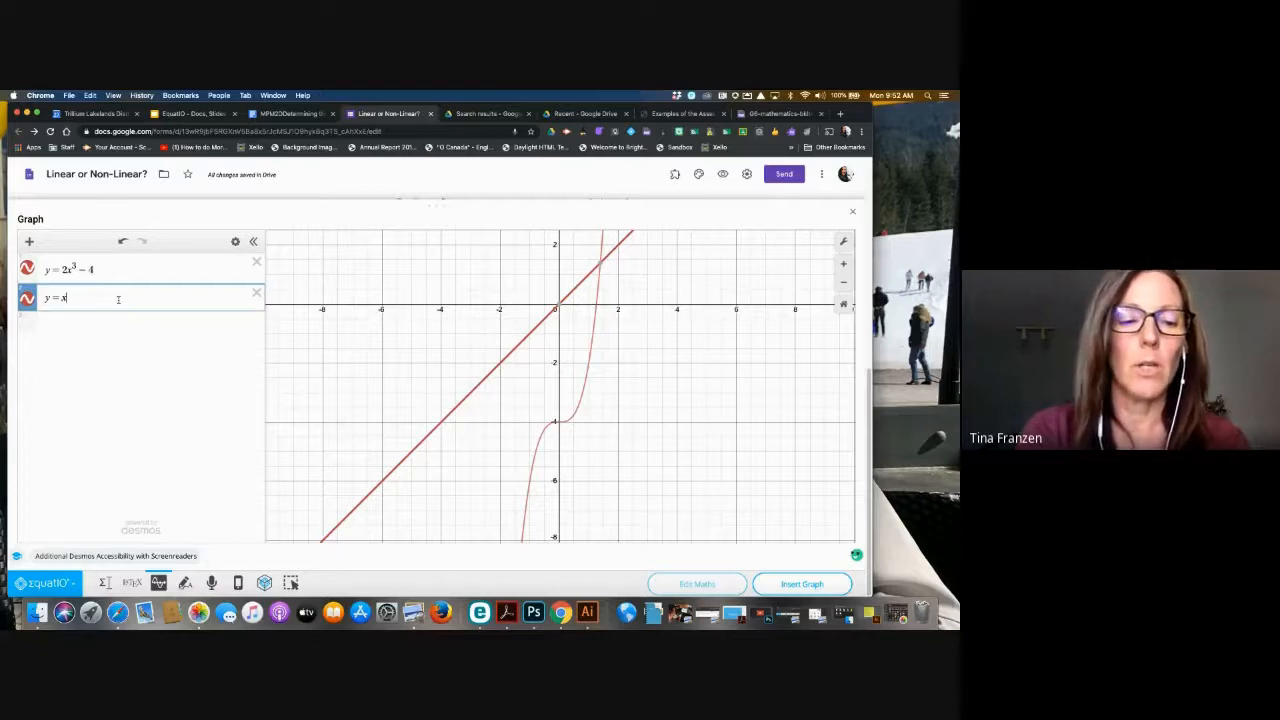
text(^)
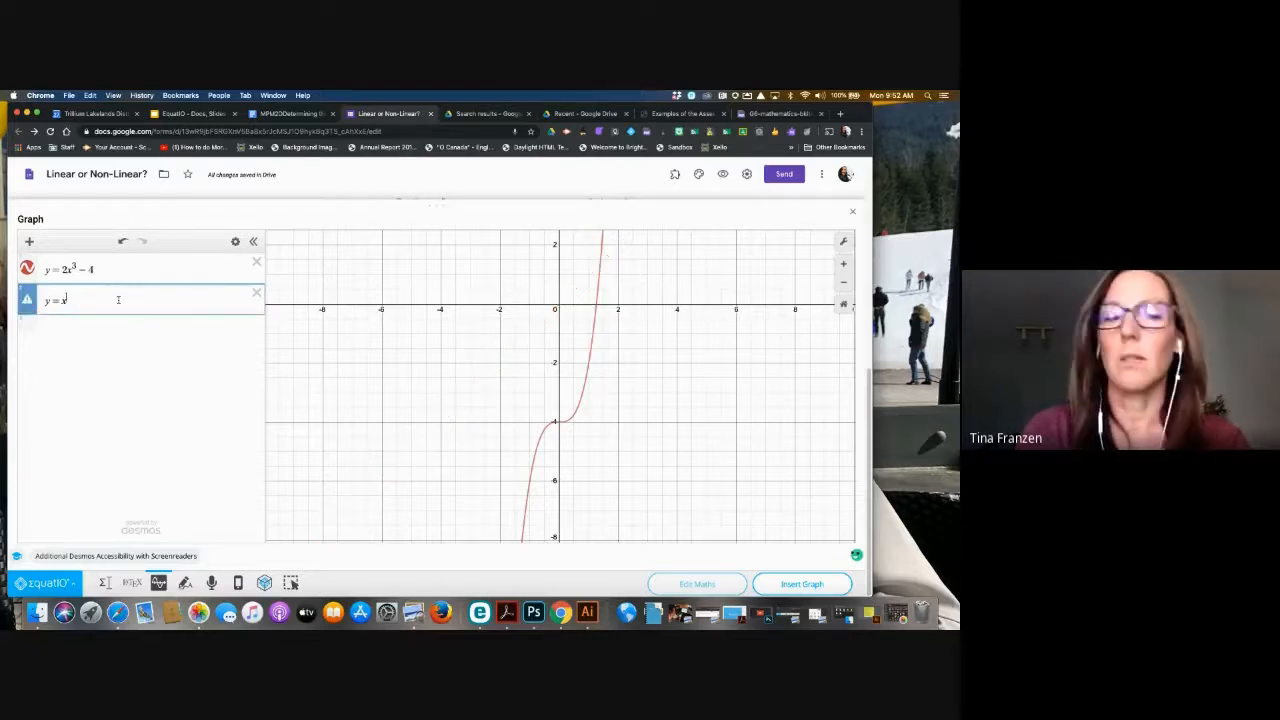
text(3)
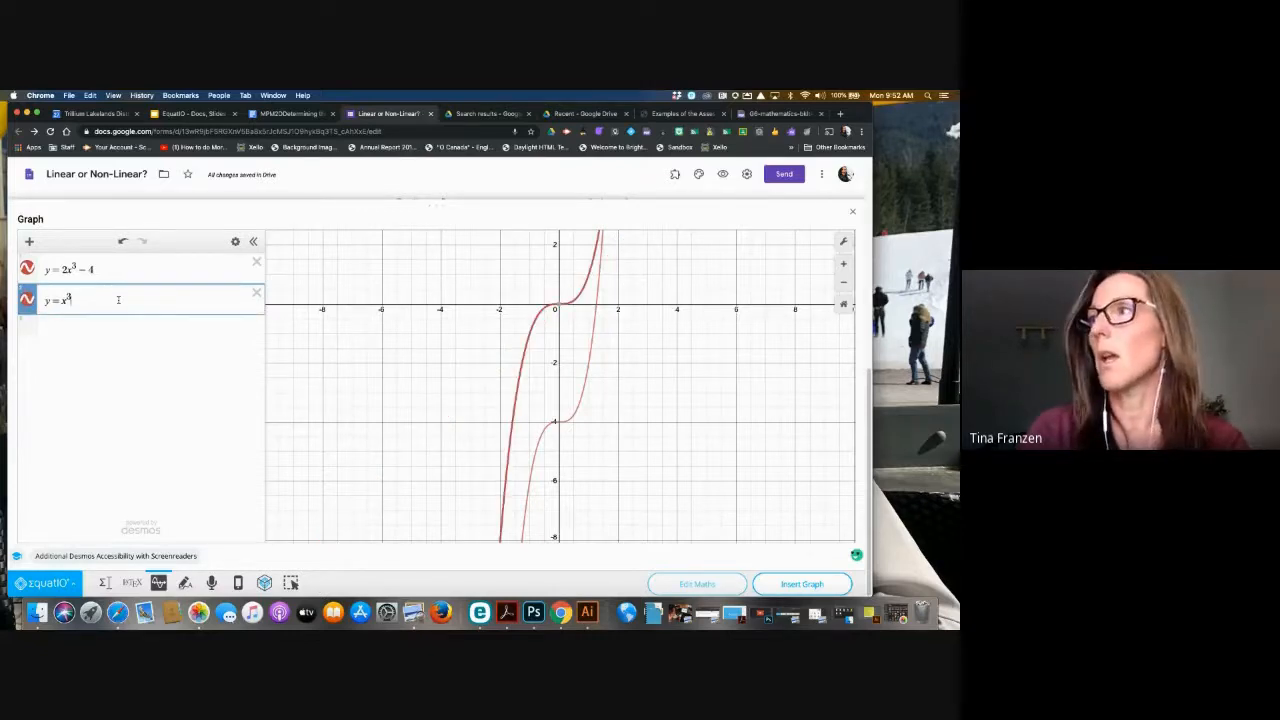
text(-4)
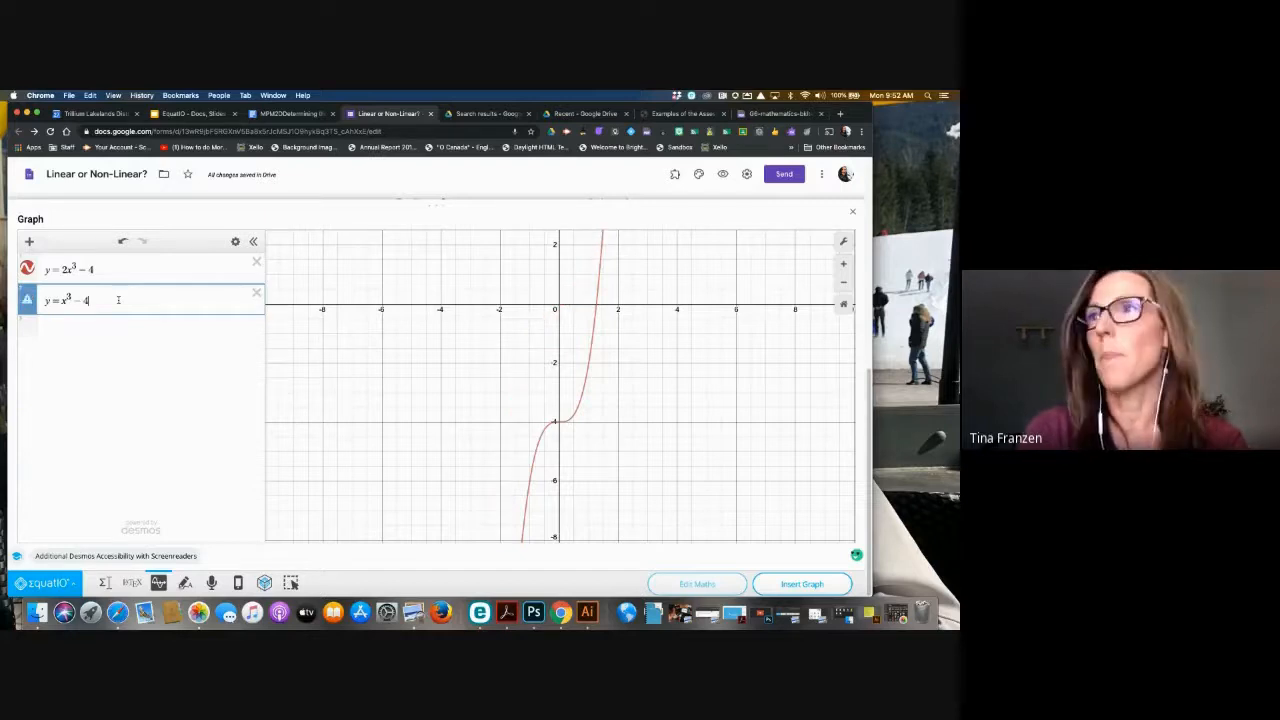
click(30, 300)
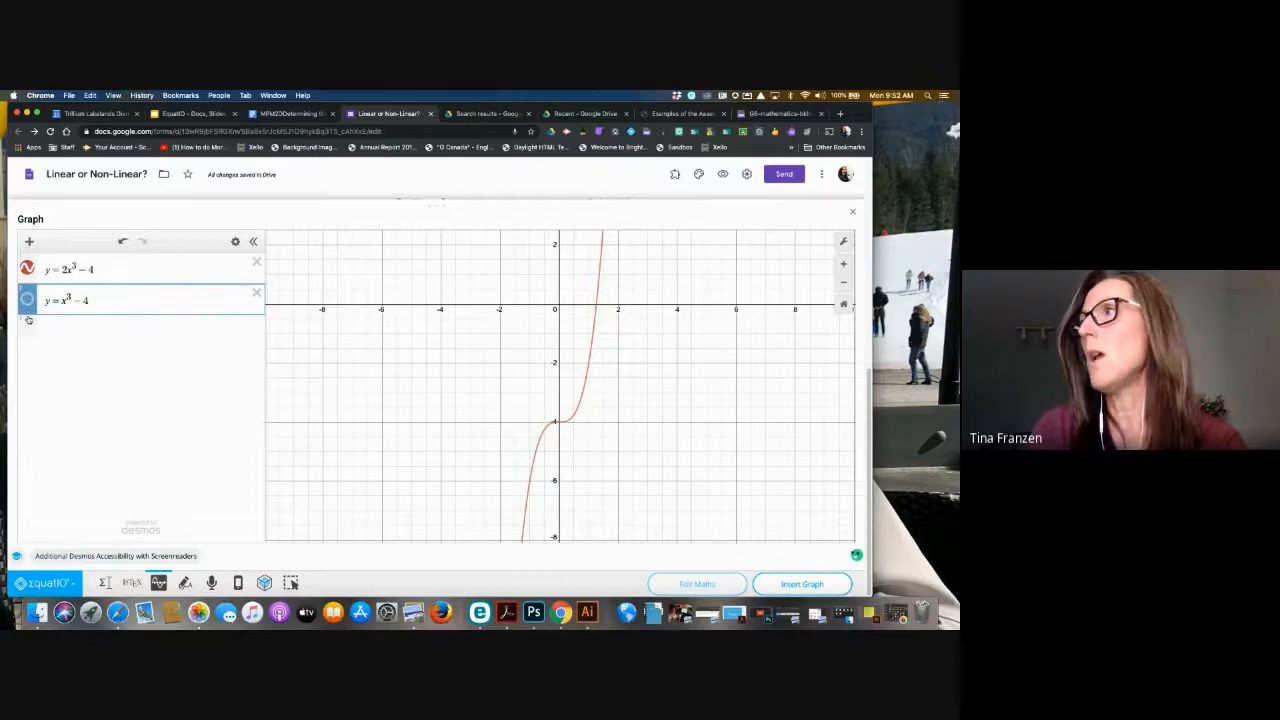
click(27, 300)
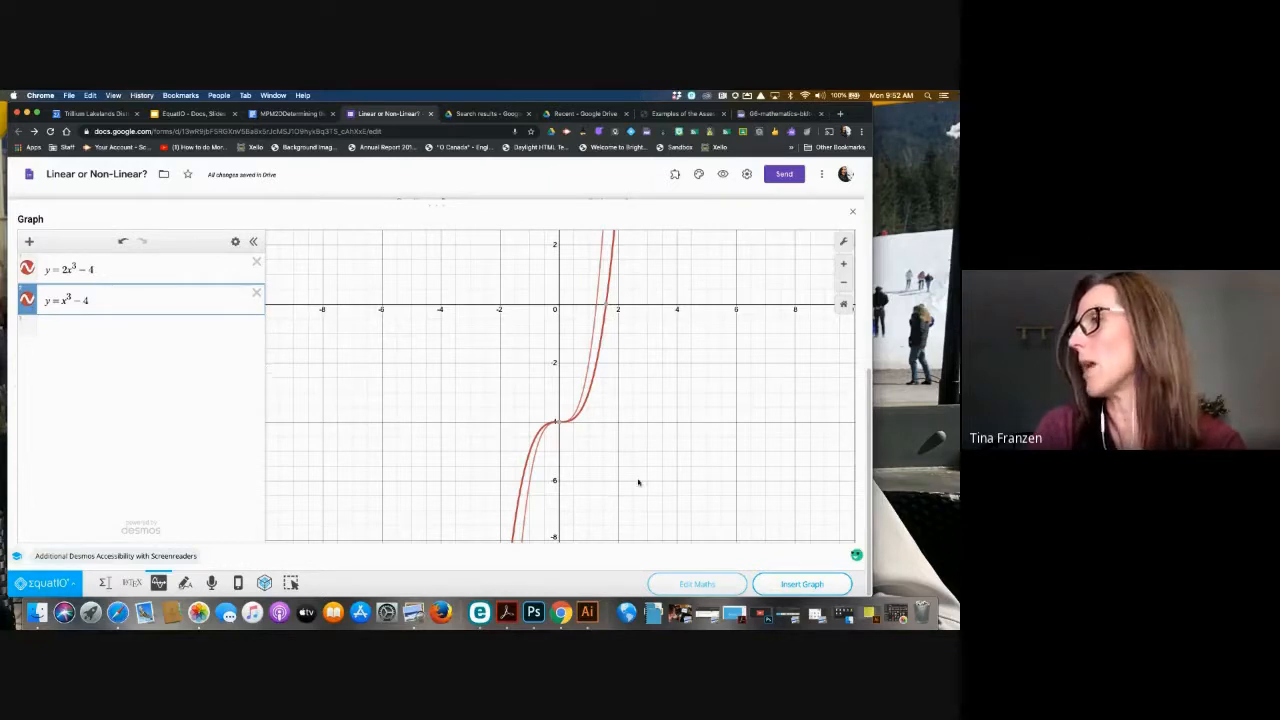
- Insert the graph of both cubic curves into the untitled question and review it above the answer options
click(791, 584)
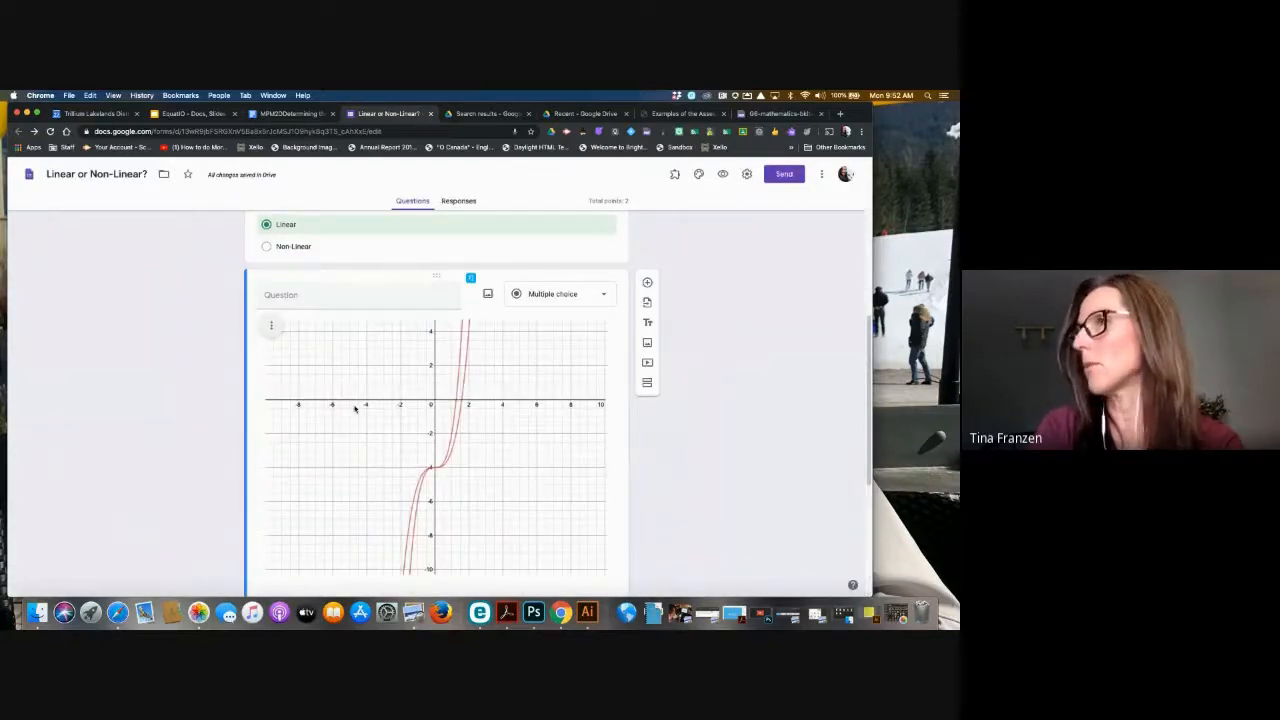
scroll(345, 410, down, 1)
scroll(345, 410, down, 2)
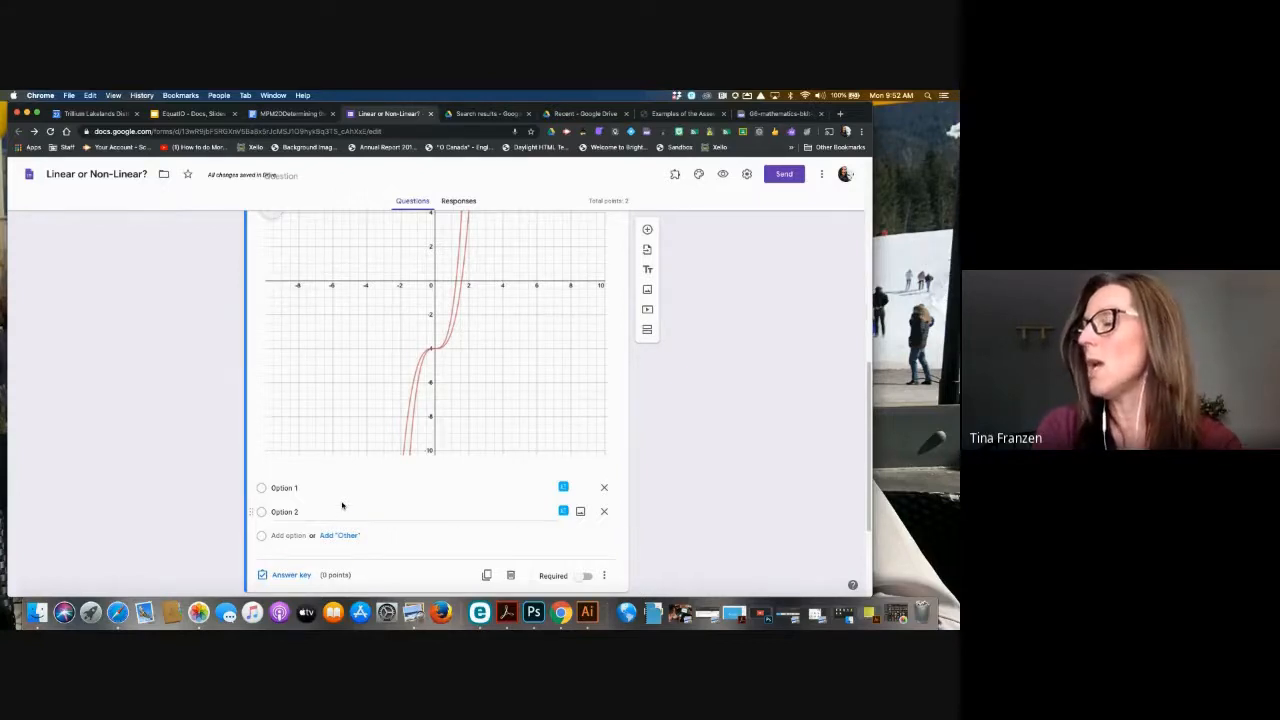
scroll(371, 563, down, 2)
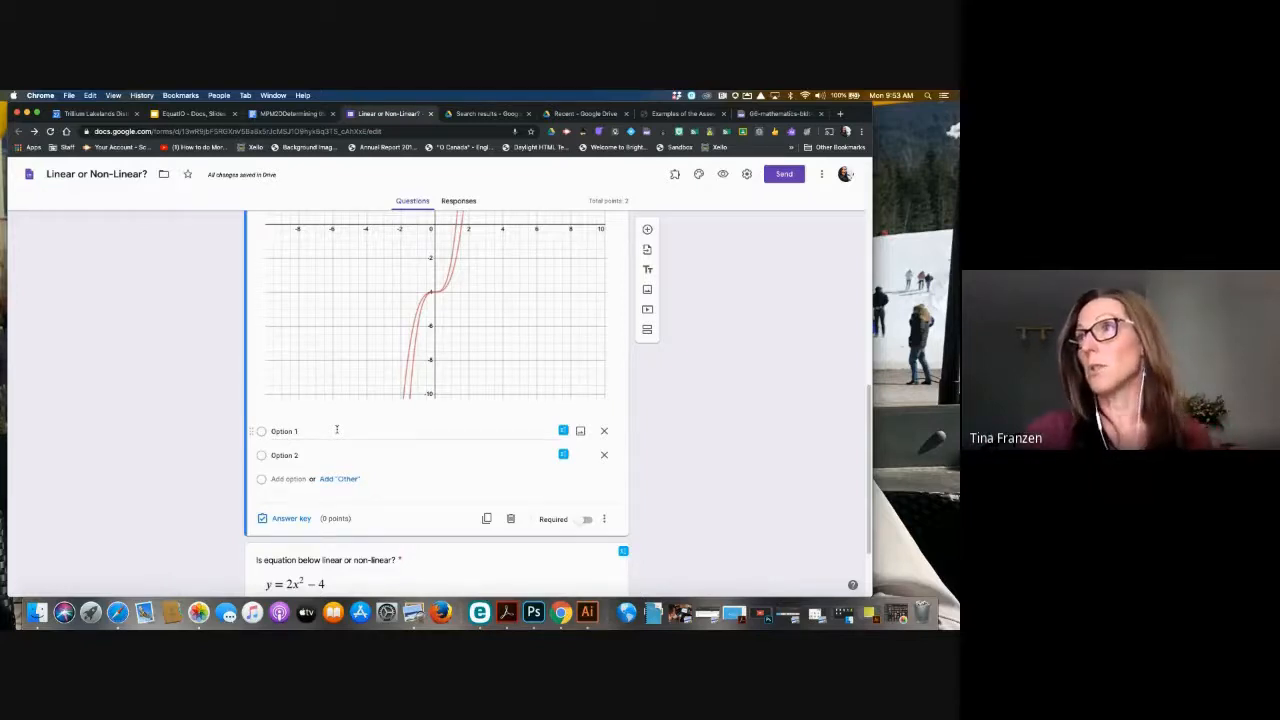
- Open an EquatIO mathspace from the quadratic function zeroes worksheet and delete the fraction circle from its canvas
click(285, 114)
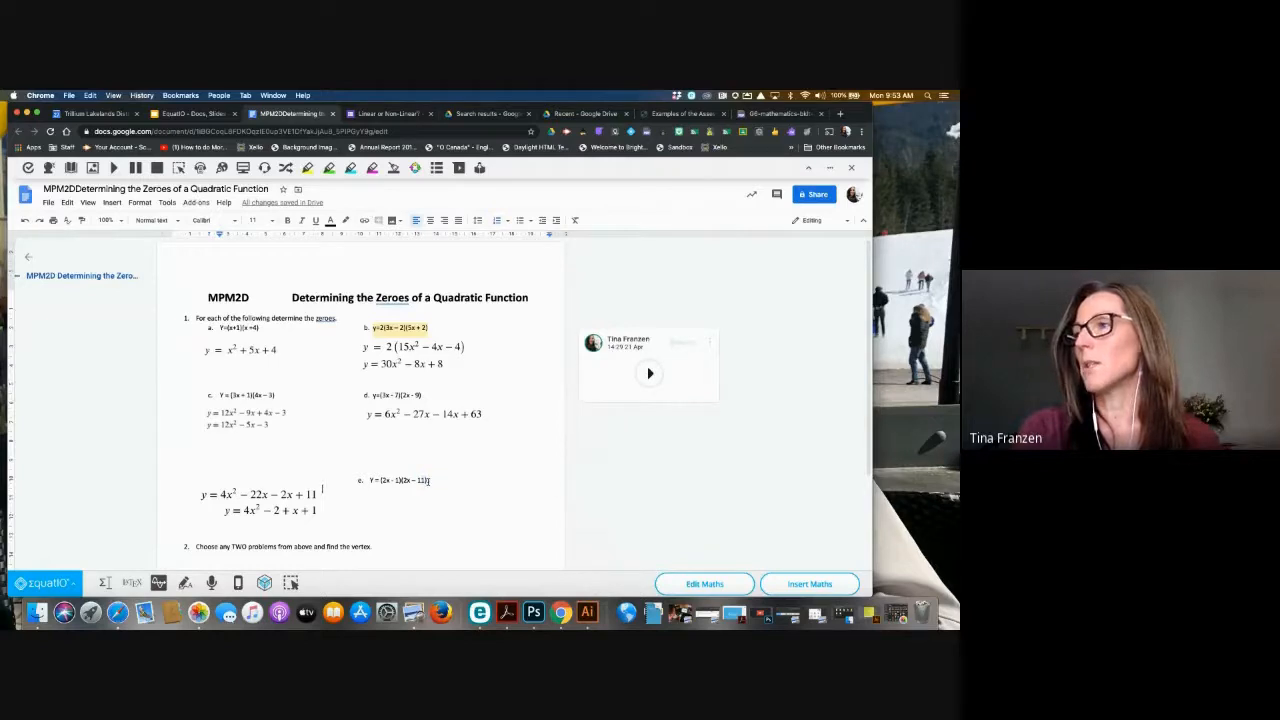
drag(430, 480, 368, 480)
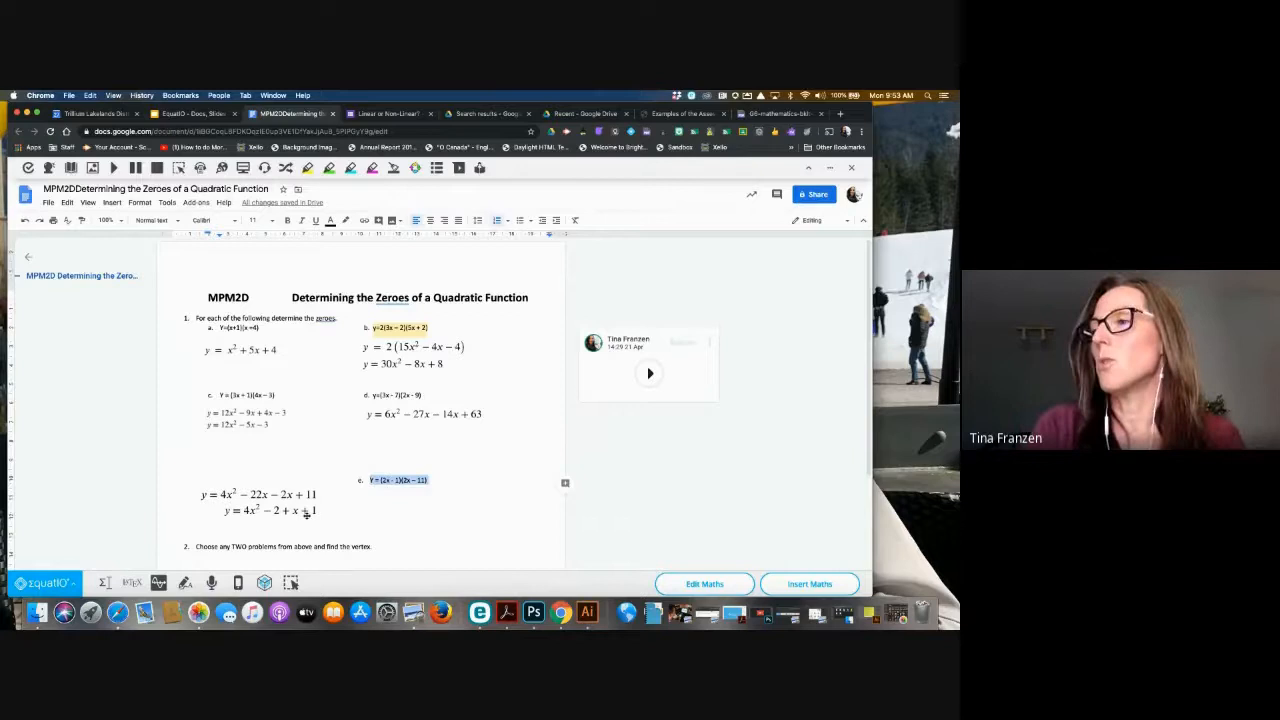
click(265, 582)
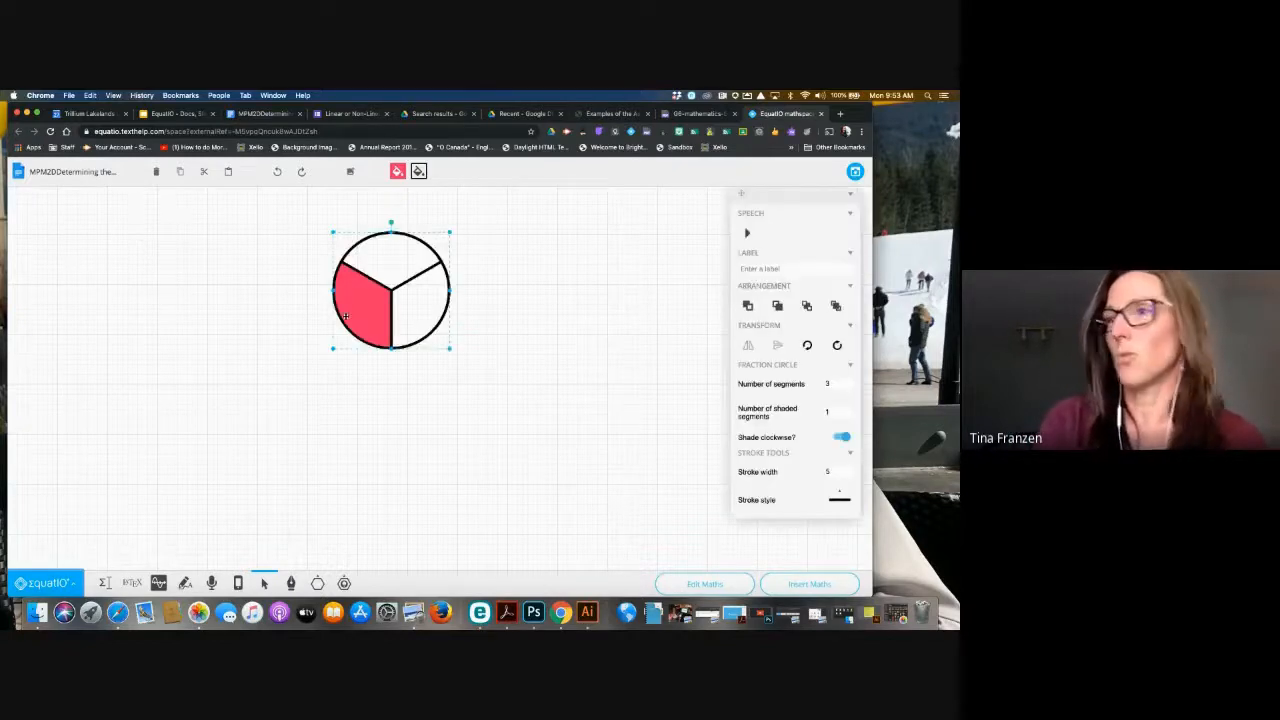
key(Delete)
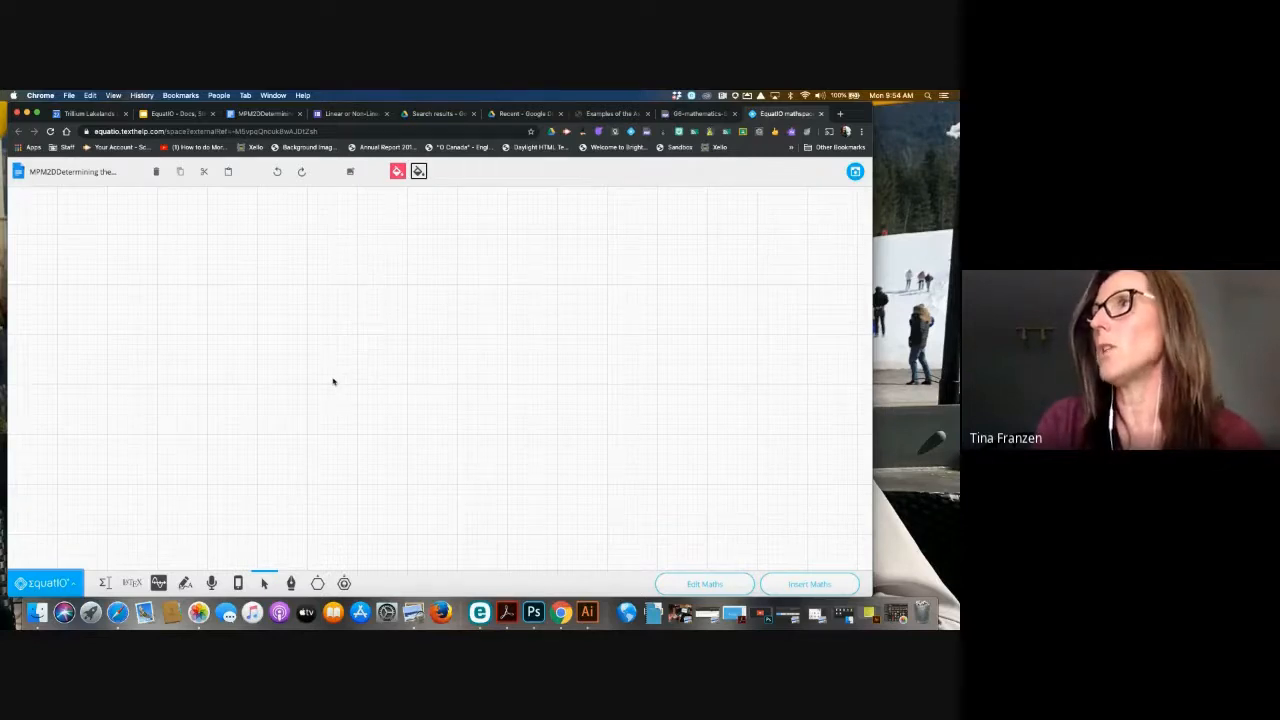
- Return to the zeroes worksheet and check the factored equation in problem e
click(258, 113)
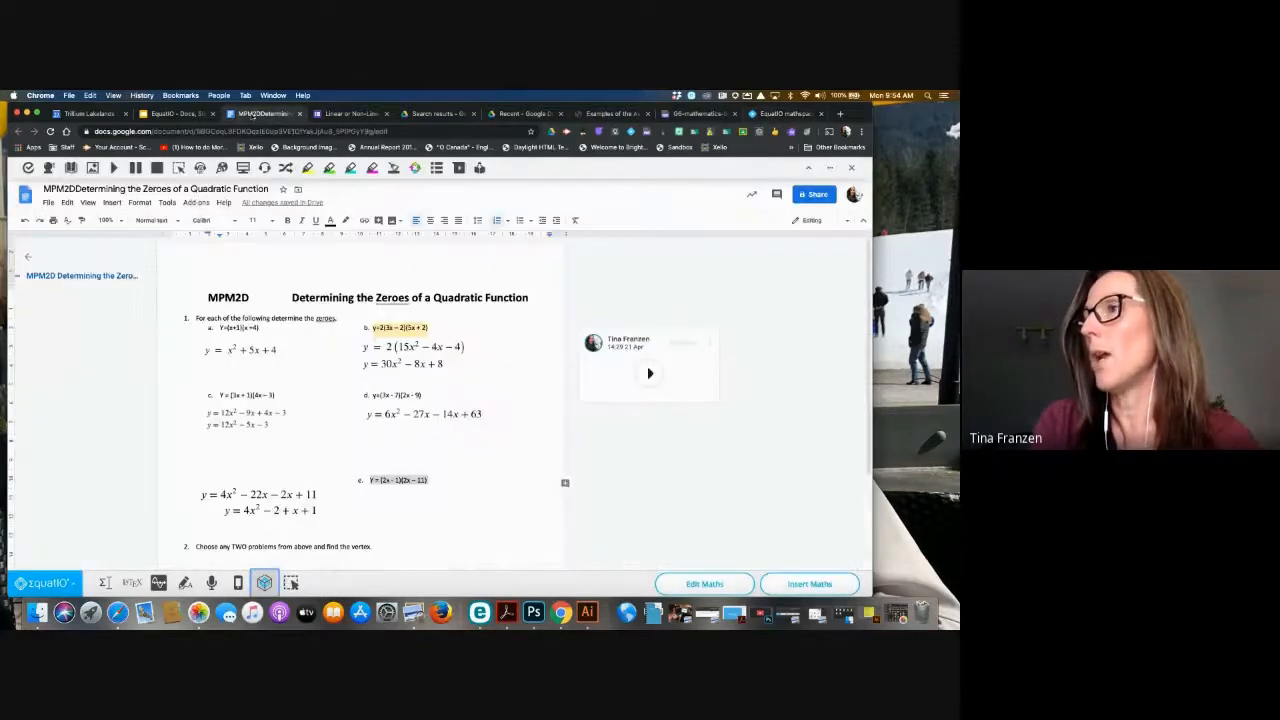
click(418, 480)
drag(429, 480, 376, 480)
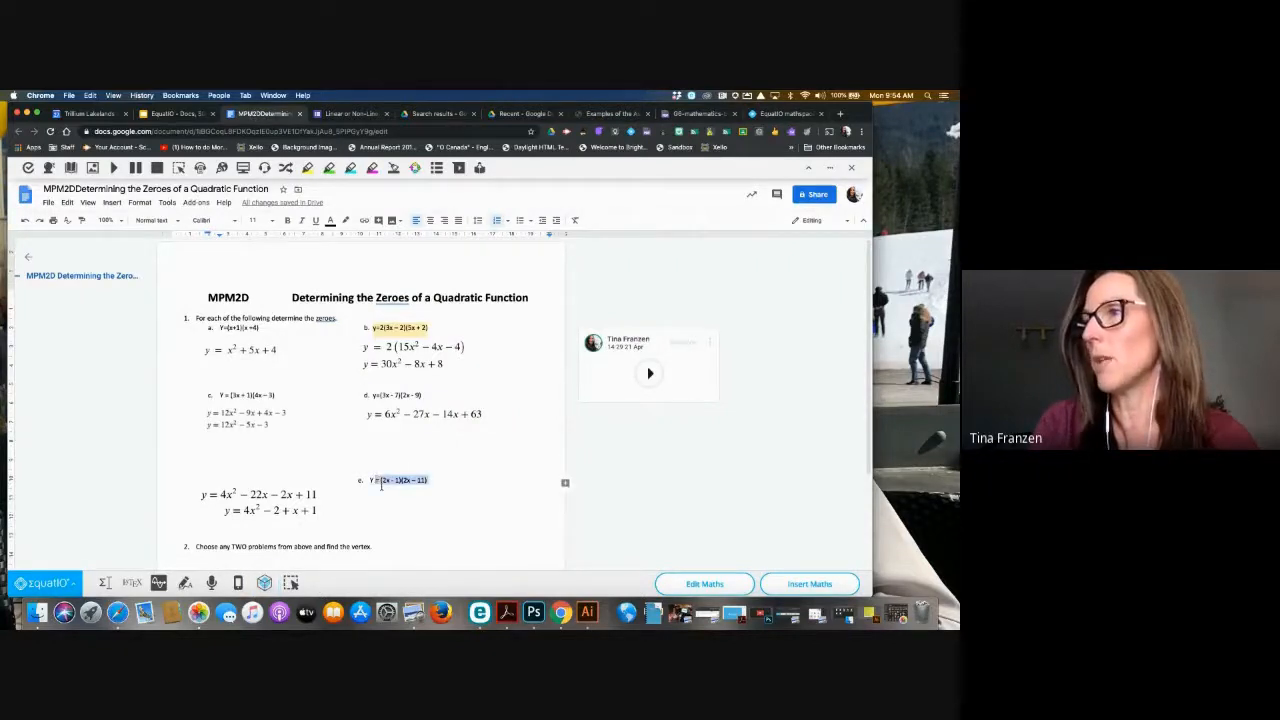
click(369, 481)
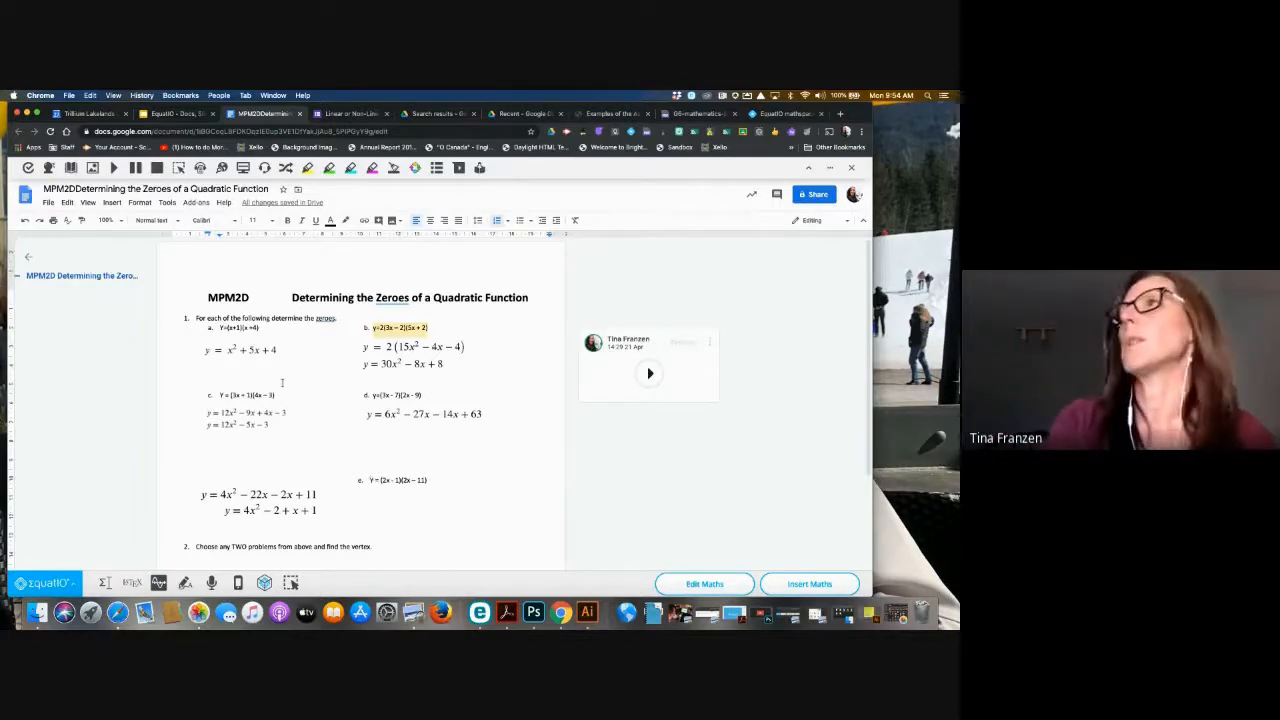
- Enter problem e's equation y = (2x − 1)(2x − 11) in the mathspace's maths equation editor
click(790, 114)
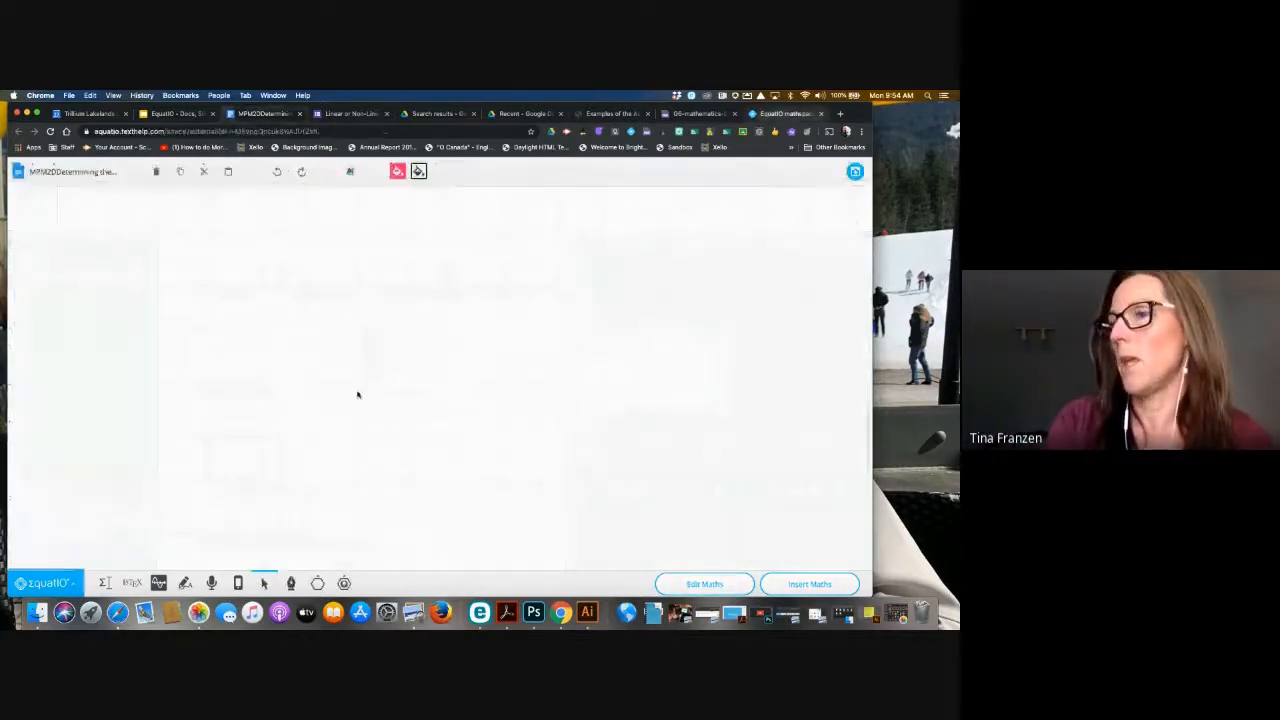
click(105, 583)
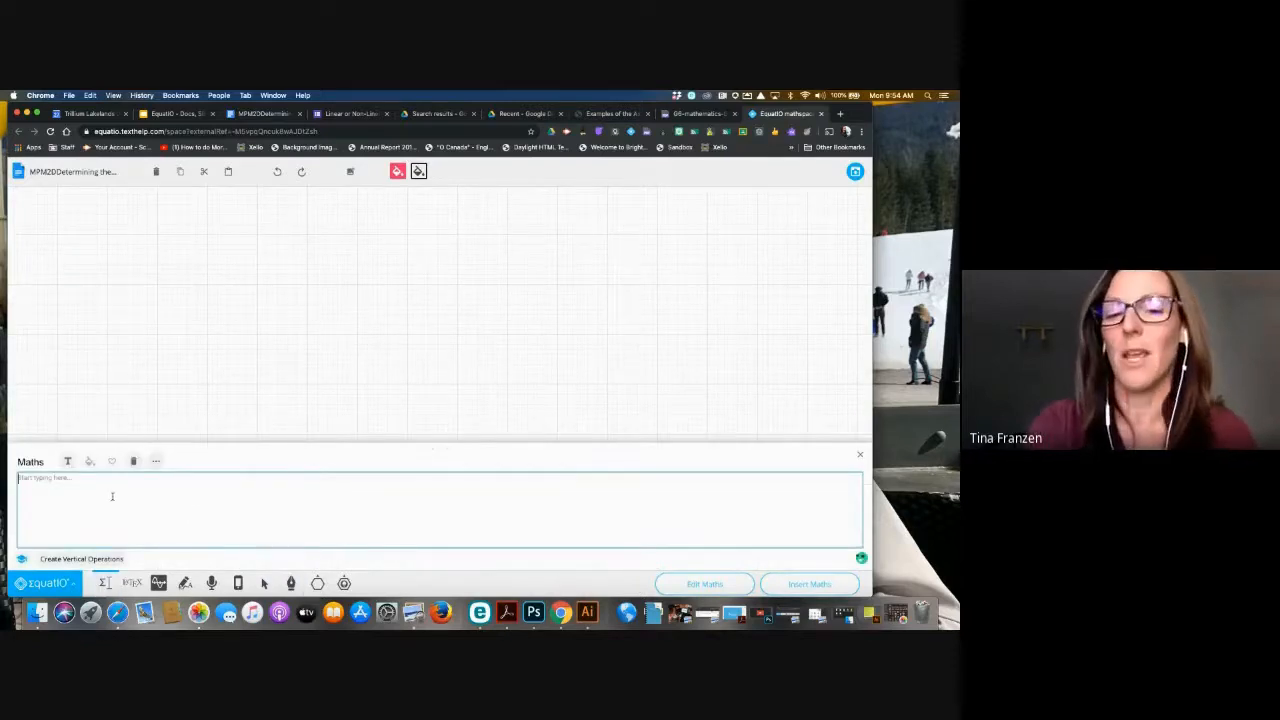
text(y=)
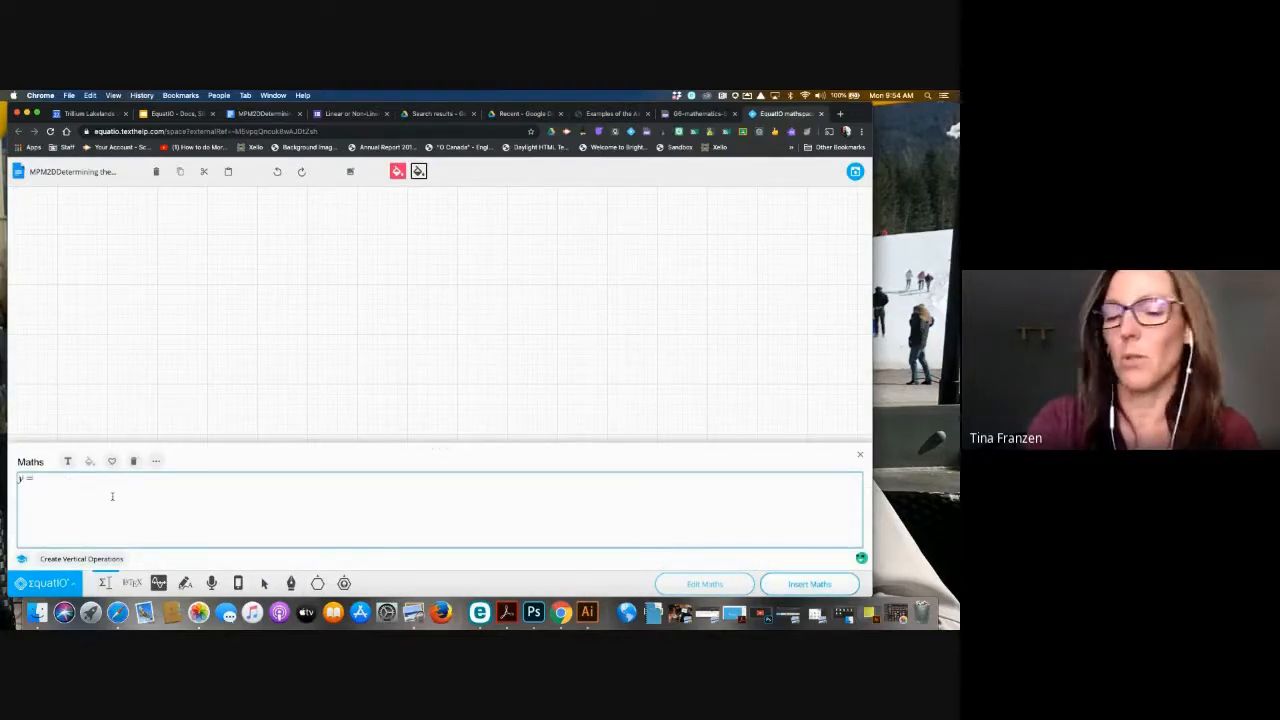
text((2x-1))
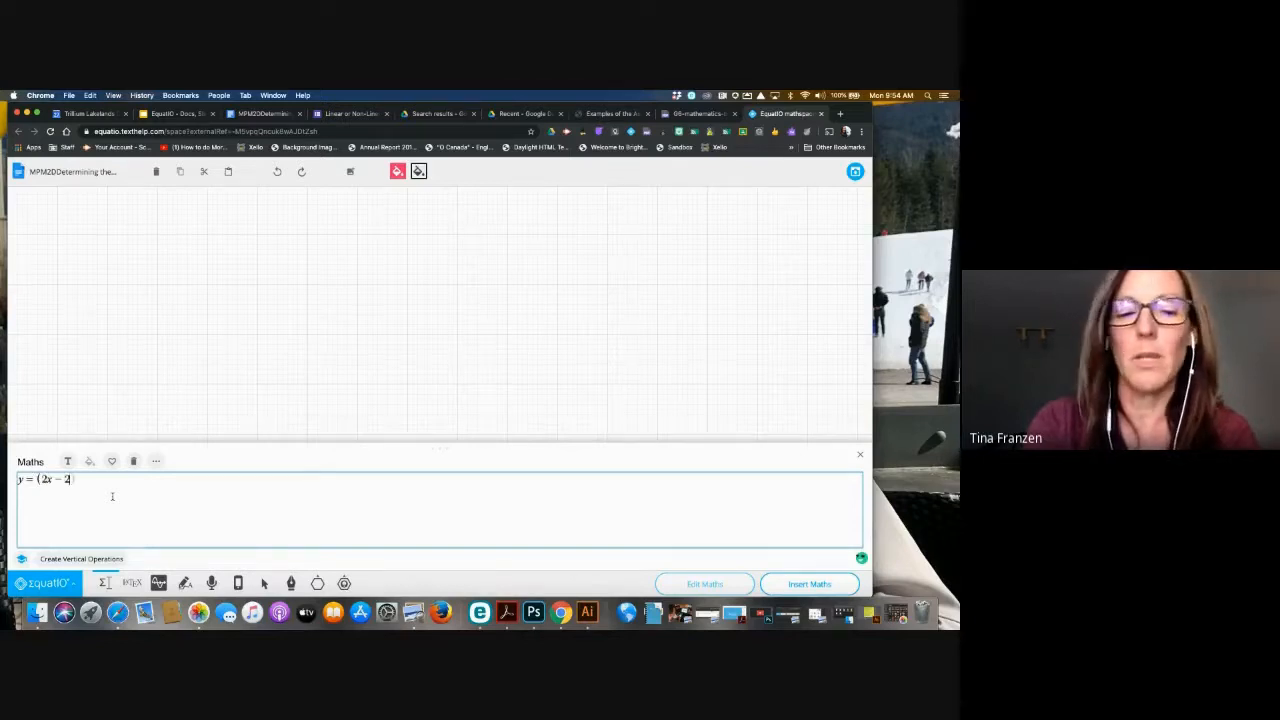
text())
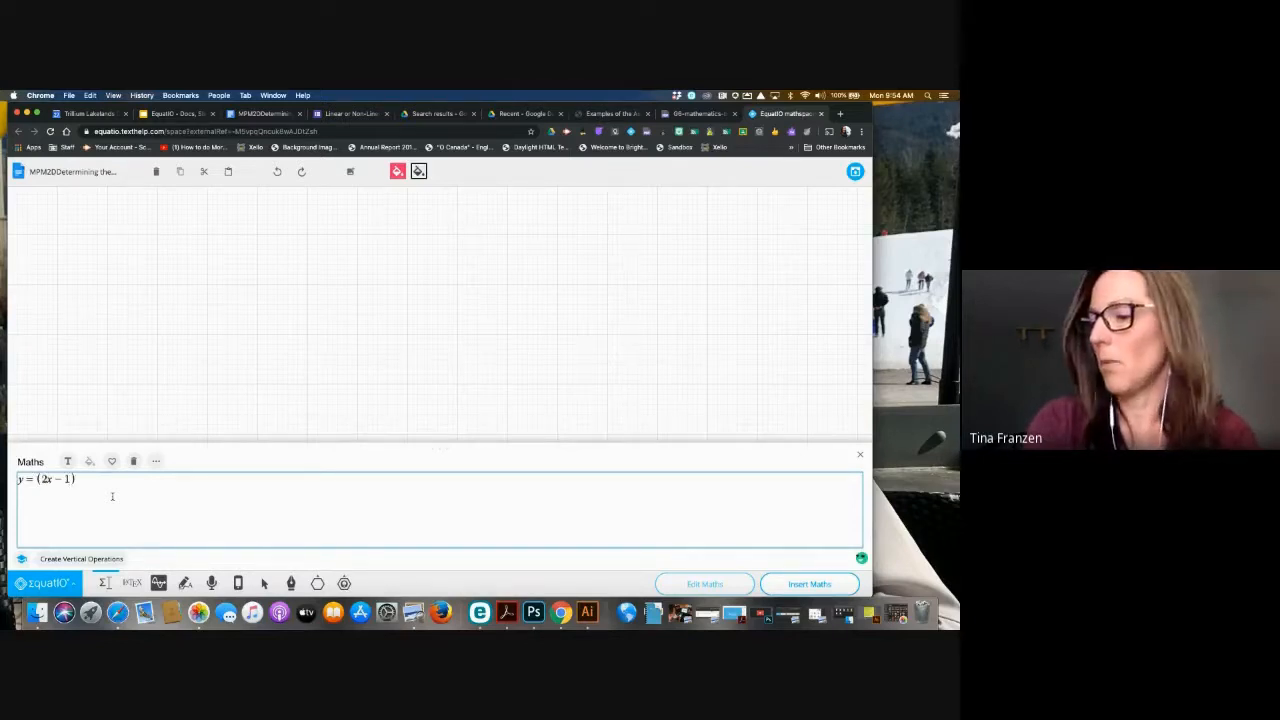
text((2x)
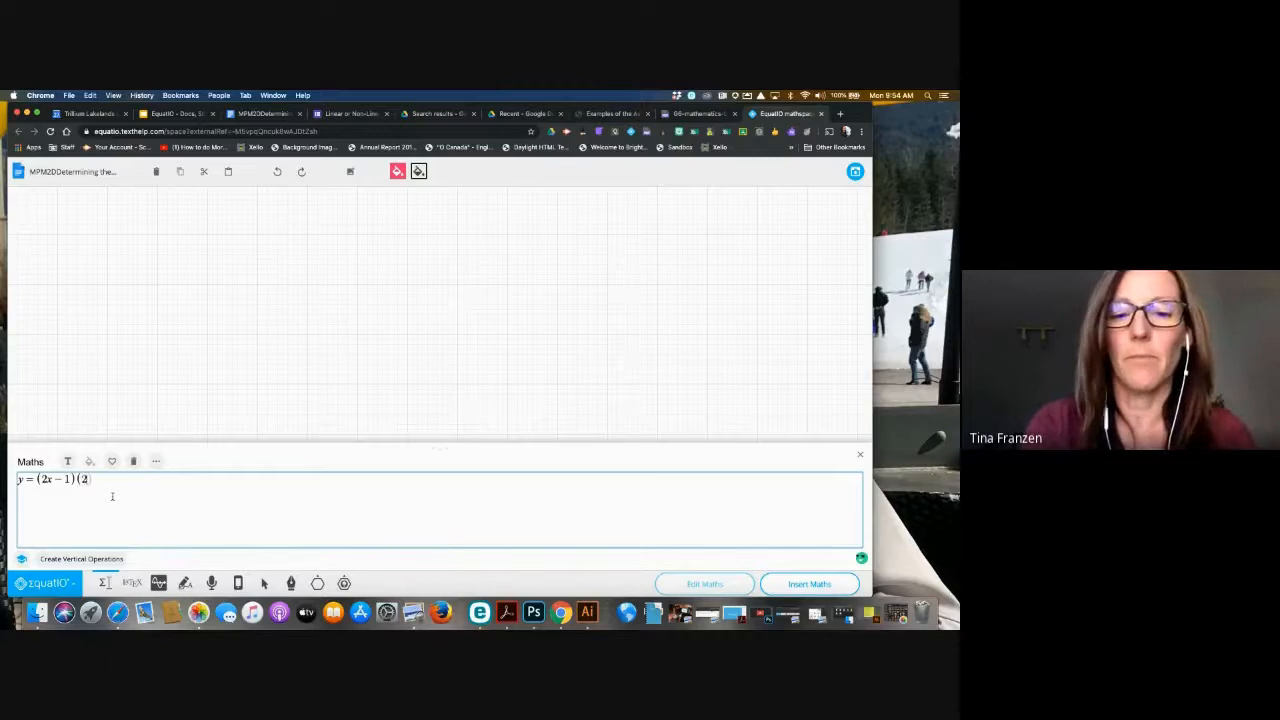
text(-11)
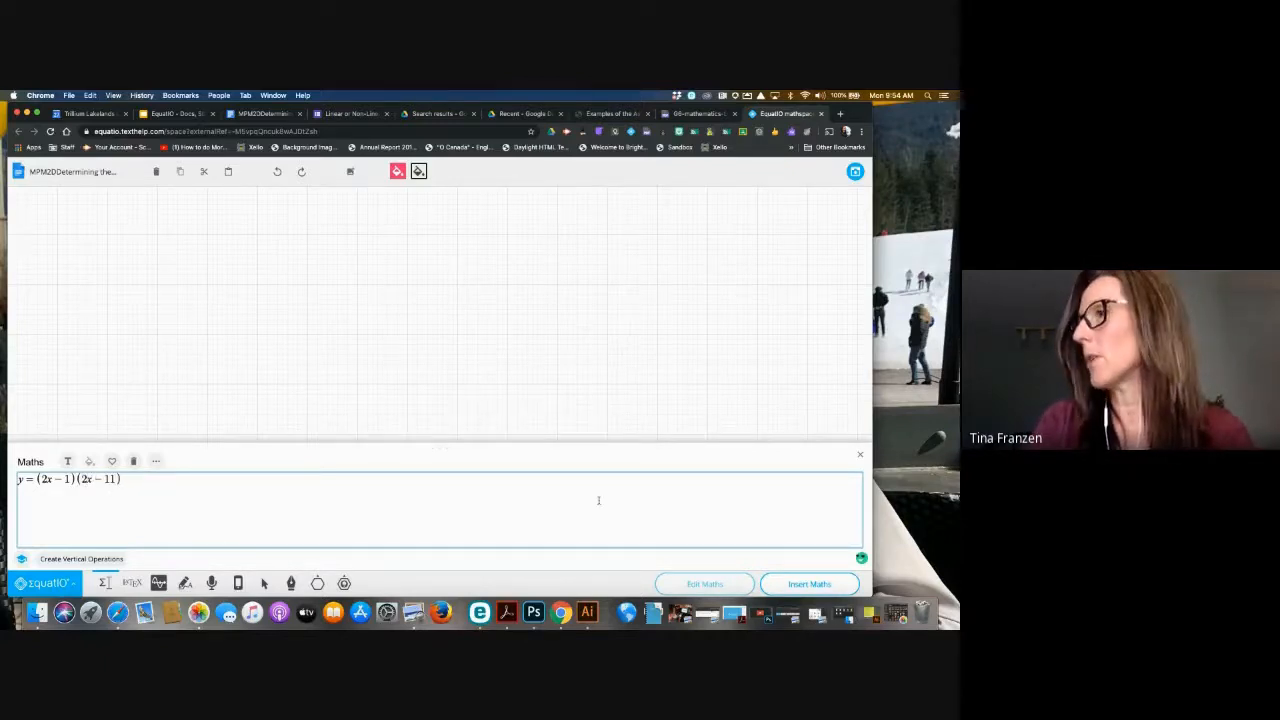
- Insert the equation y = (2x − 1)(2x − 11) on the mathspace canvas, moved in from the corner and slightly enlarged
click(800, 590)
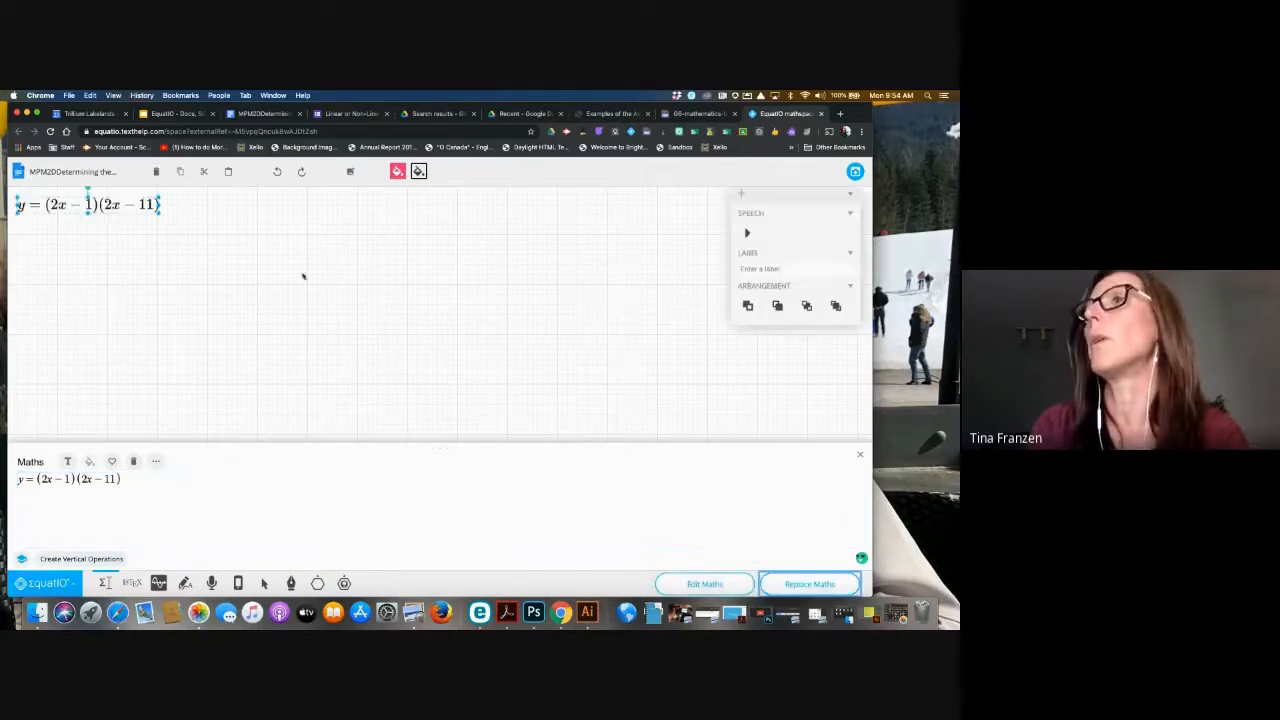
drag(117, 203, 231, 274)
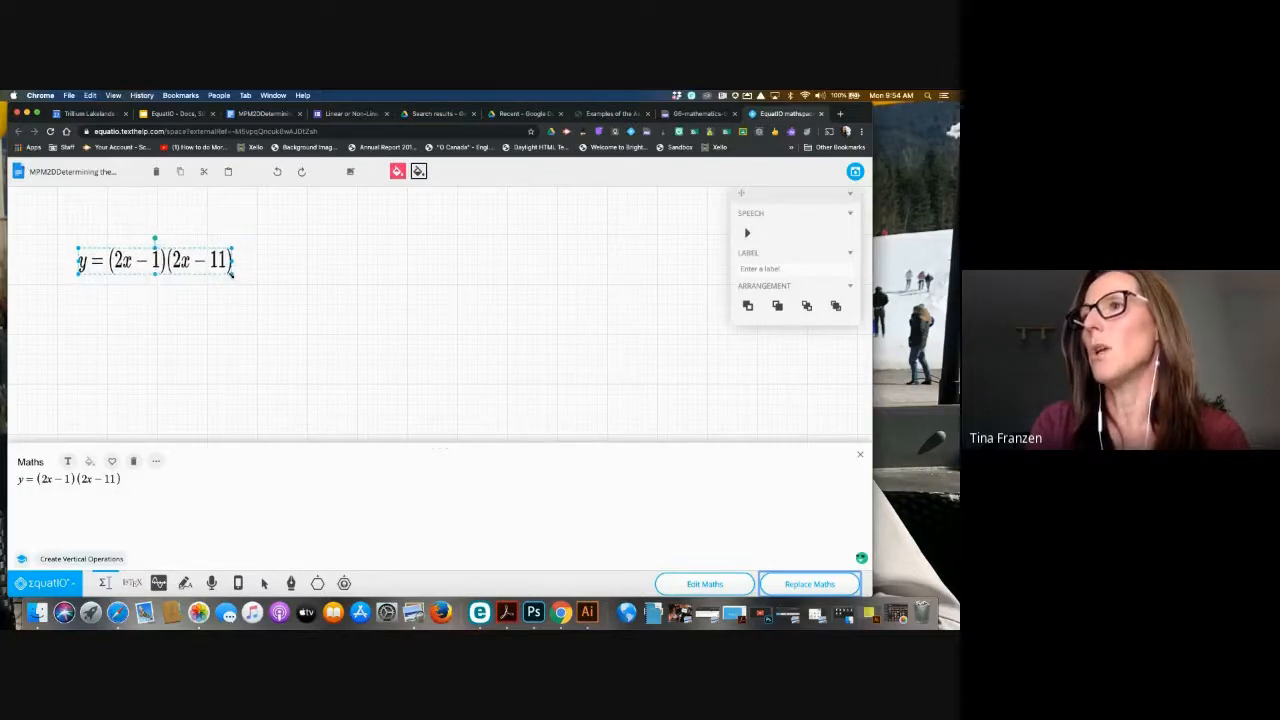
click(227, 283)
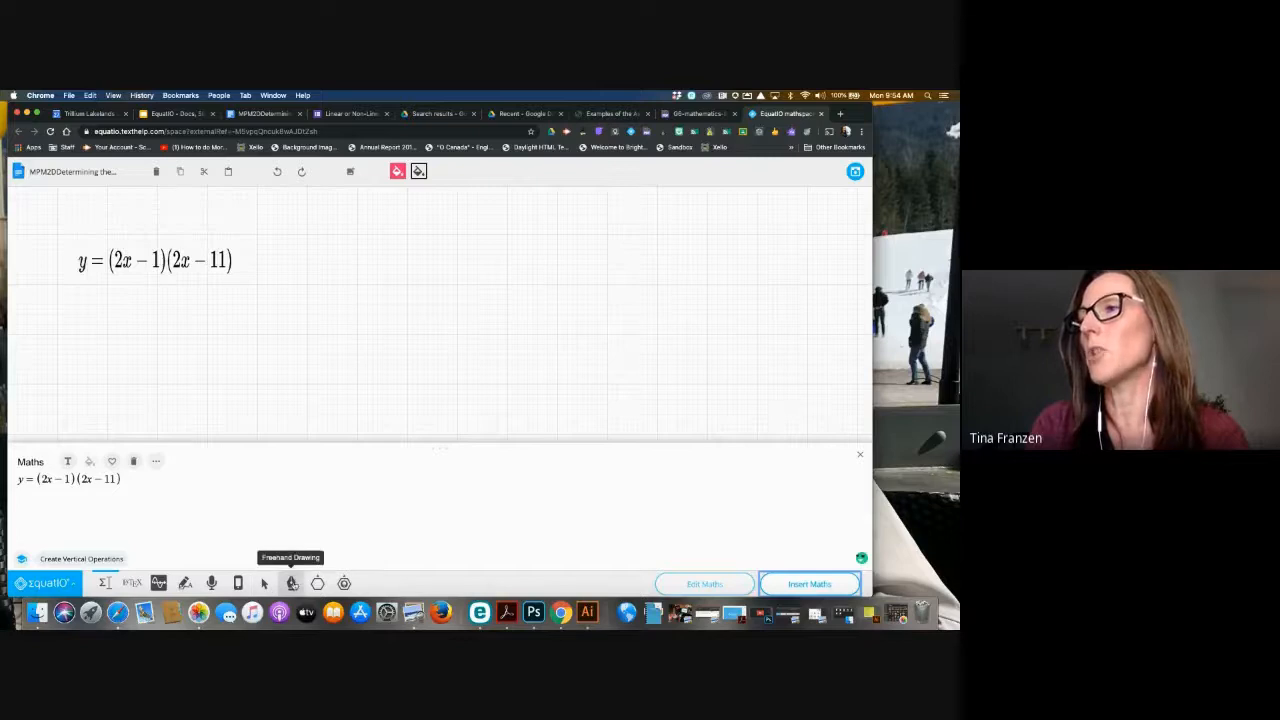
- Draw freehand arrows above and below the equation, linking 2x and −1 to each term of the second bracket
click(291, 583)
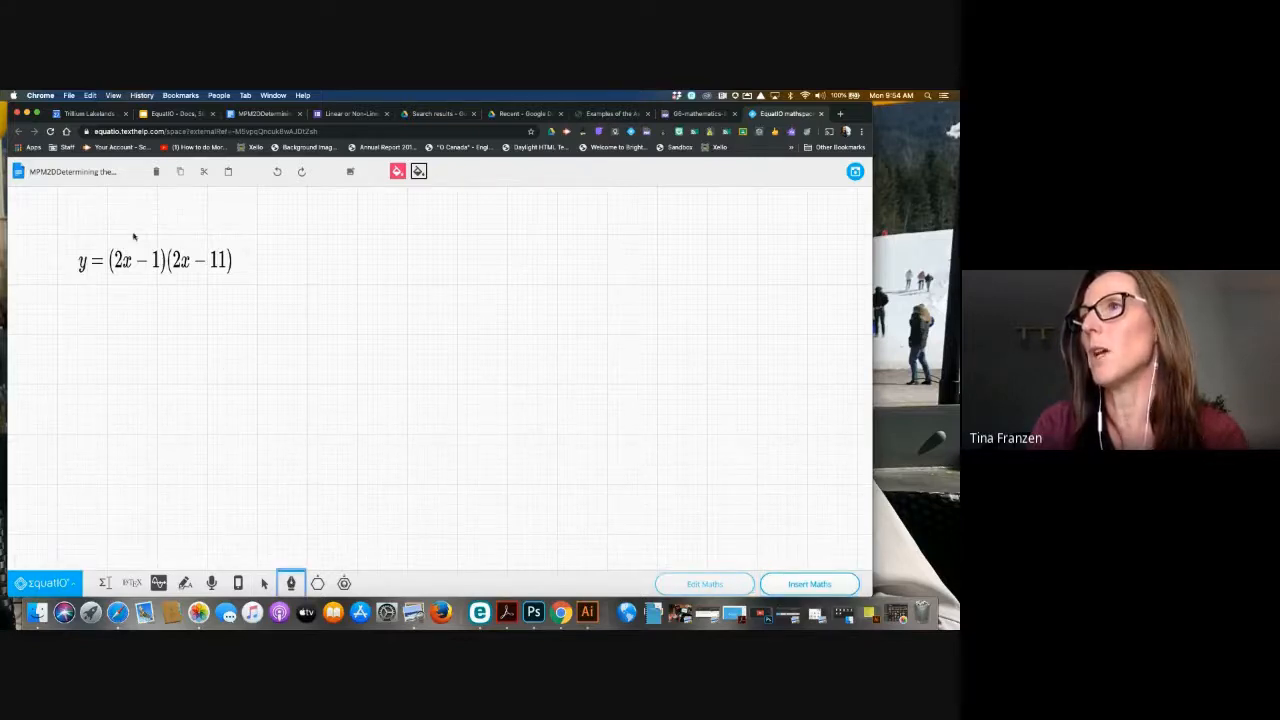
mouse_move(119, 245)
mouse_down()
mouse_move(167, 235)
mouse_move(180, 248)
mouse_move(181, 234)
mouse_move(124, 228)
mouse_move(160, 215)
mouse_move(212, 252)
mouse_up()
drag(208, 247, 212, 235)
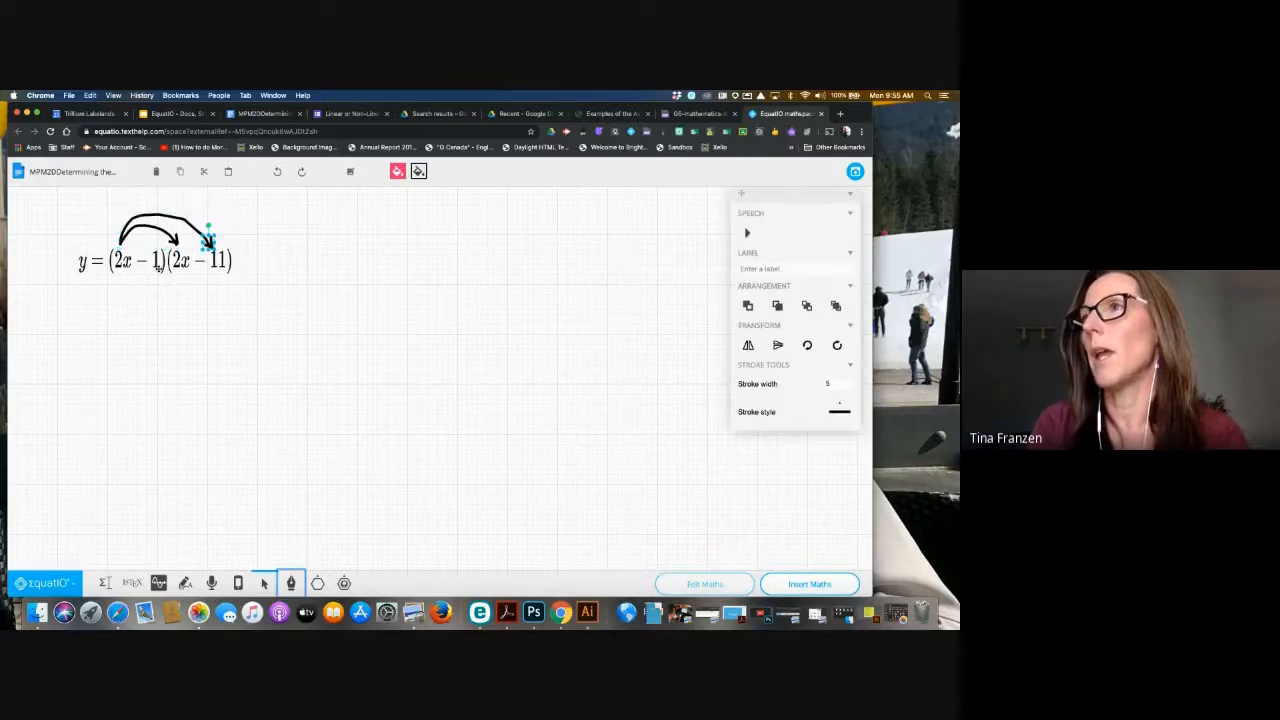
mouse_move(155, 272)
mouse_down()
mouse_move(165, 294)
mouse_move(186, 278)
mouse_move(157, 296)
mouse_move(200, 297)
mouse_move(203, 272)
mouse_move(212, 290)
mouse_up()
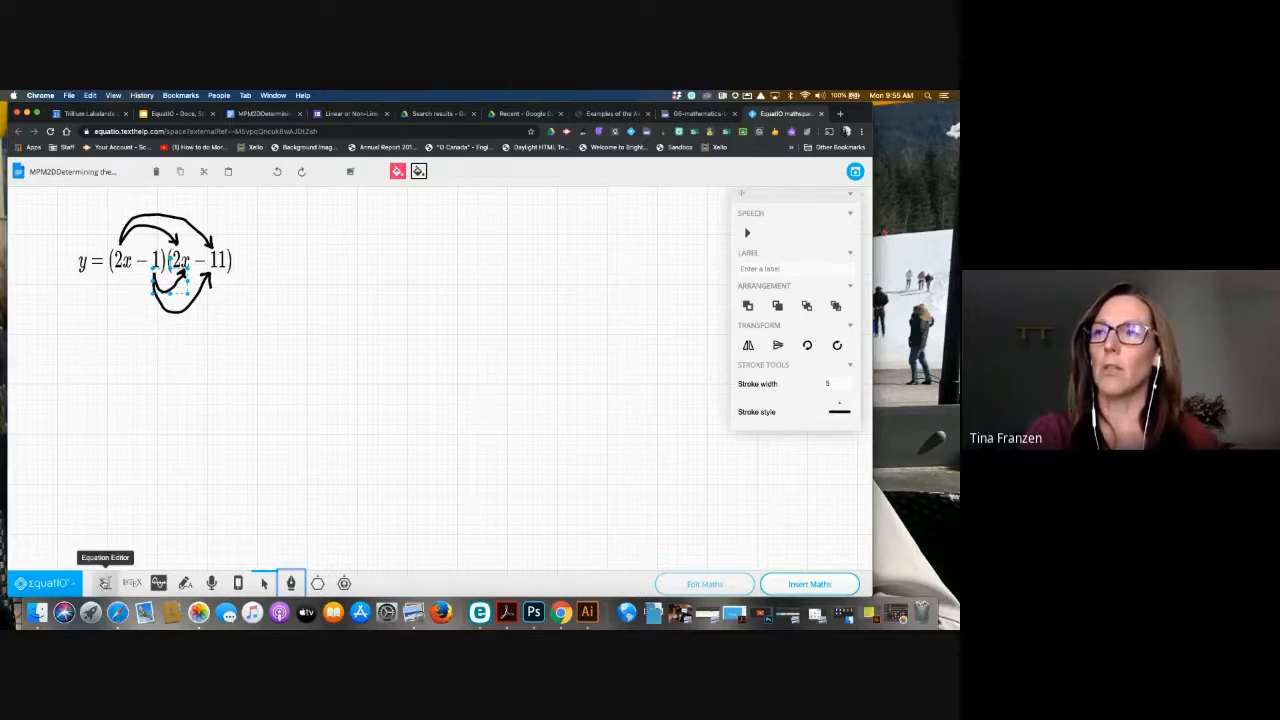
- Handwrite the expansion y = 4x² − 22x − 2x + 11 below the factored equation
mouse_move(76, 327)
mouse_down()
mouse_move(90, 365)
mouse_move(64, 352)
mouse_move(129, 338)
mouse_up()
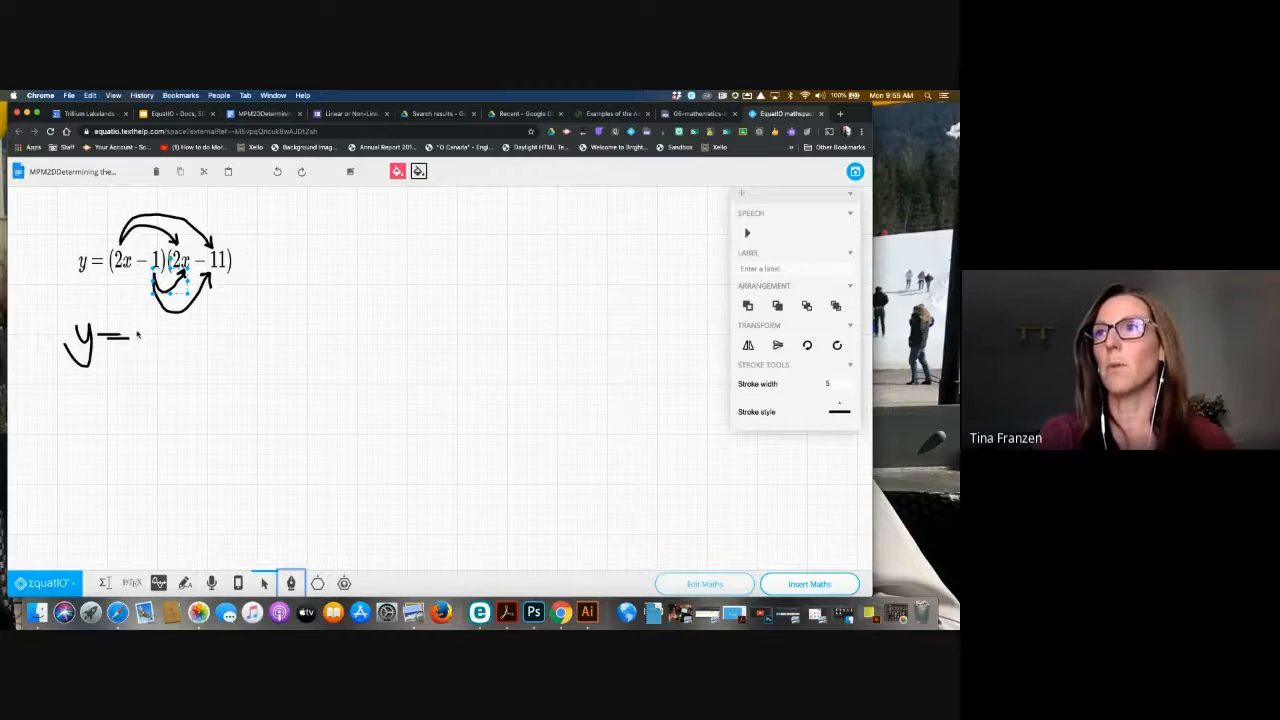
mouse_move(132, 323)
mouse_down()
mouse_move(137, 341)
mouse_move(157, 339)
mouse_move(145, 366)
mouse_up()
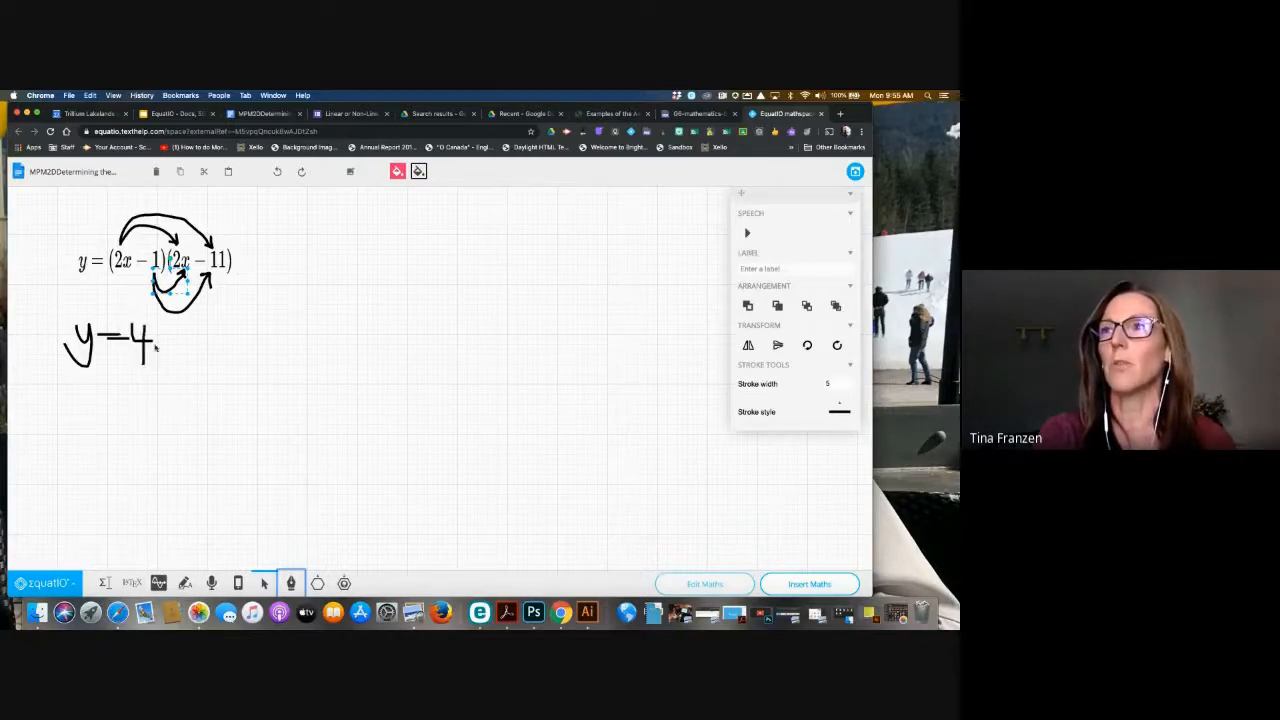
mouse_move(155, 346)
mouse_down()
mouse_move(168, 364)
mouse_move(152, 365)
mouse_move(181, 335)
mouse_move(174, 346)
mouse_move(220, 355)
mouse_move(241, 344)
mouse_move(236, 370)
mouse_move(263, 360)
mouse_move(295, 371)
mouse_move(279, 370)
mouse_move(360, 336)
mouse_move(371, 367)
mouse_move(386, 356)
mouse_move(396, 367)
mouse_move(373, 370)
mouse_move(411, 362)
mouse_move(444, 331)
mouse_move(441, 378)
mouse_up()
drag(461, 328, 456, 382)
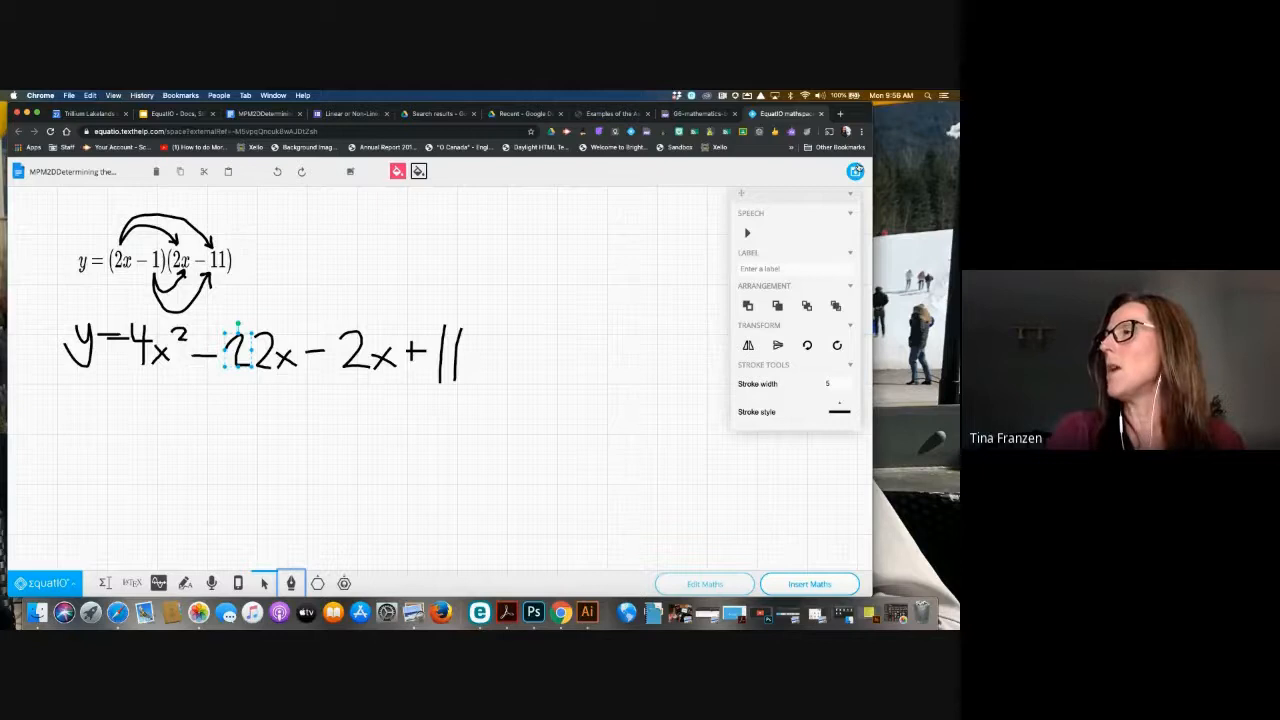
- Insert the mathspace drawing into the zeroes worksheet and shrink the image to fit within the page
click(855, 171)
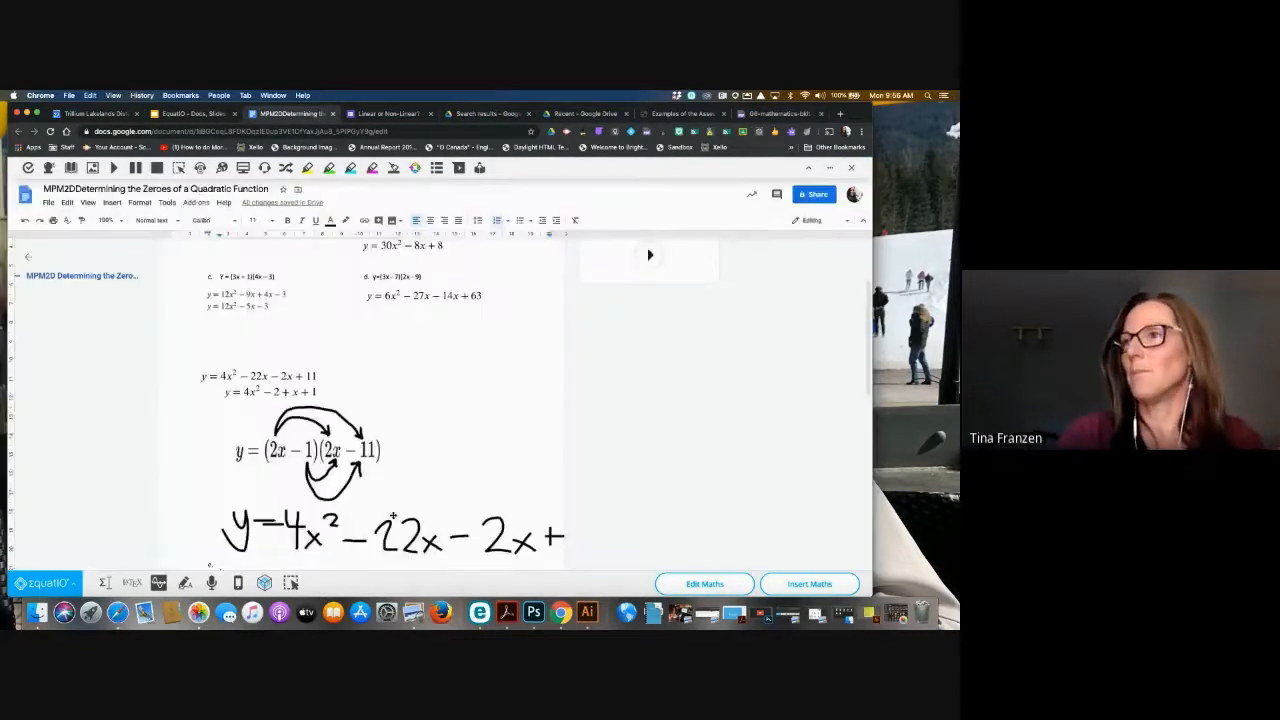
click(290, 462)
drag(220, 406, 362, 486)
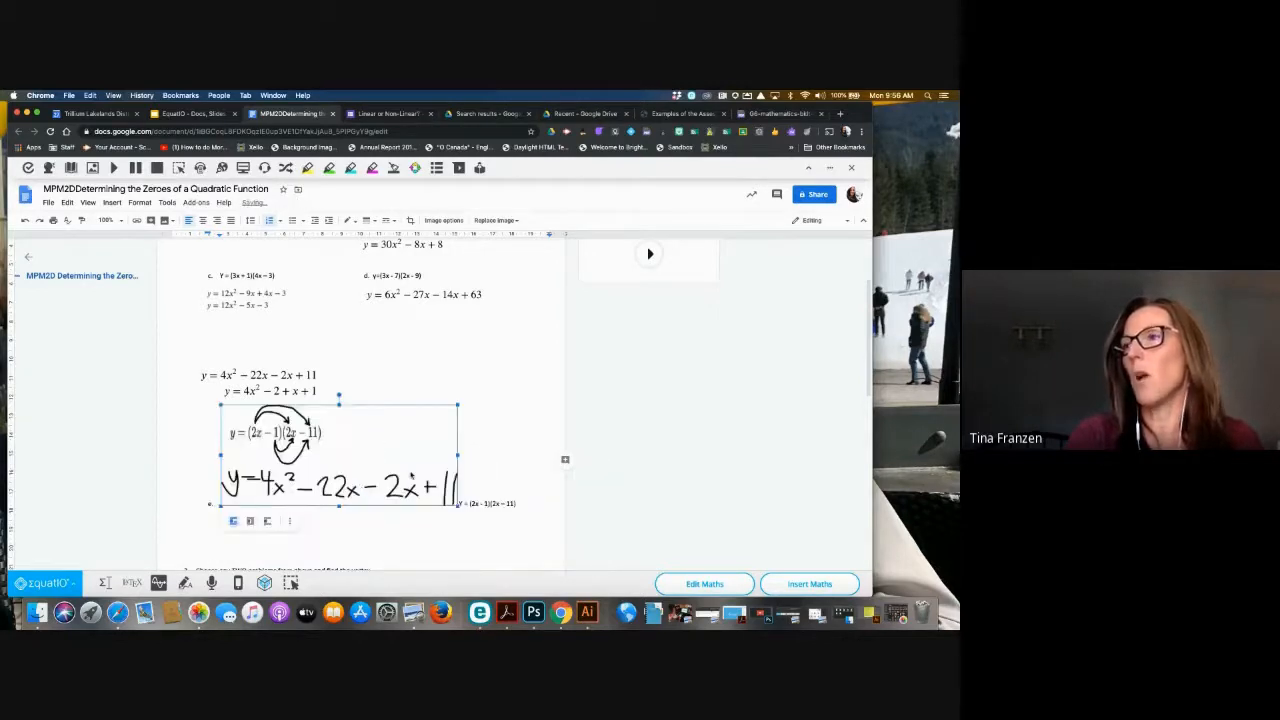
- Wrap the worksheet text around the mathspace image and move it beside problem e
right_click(361, 449)
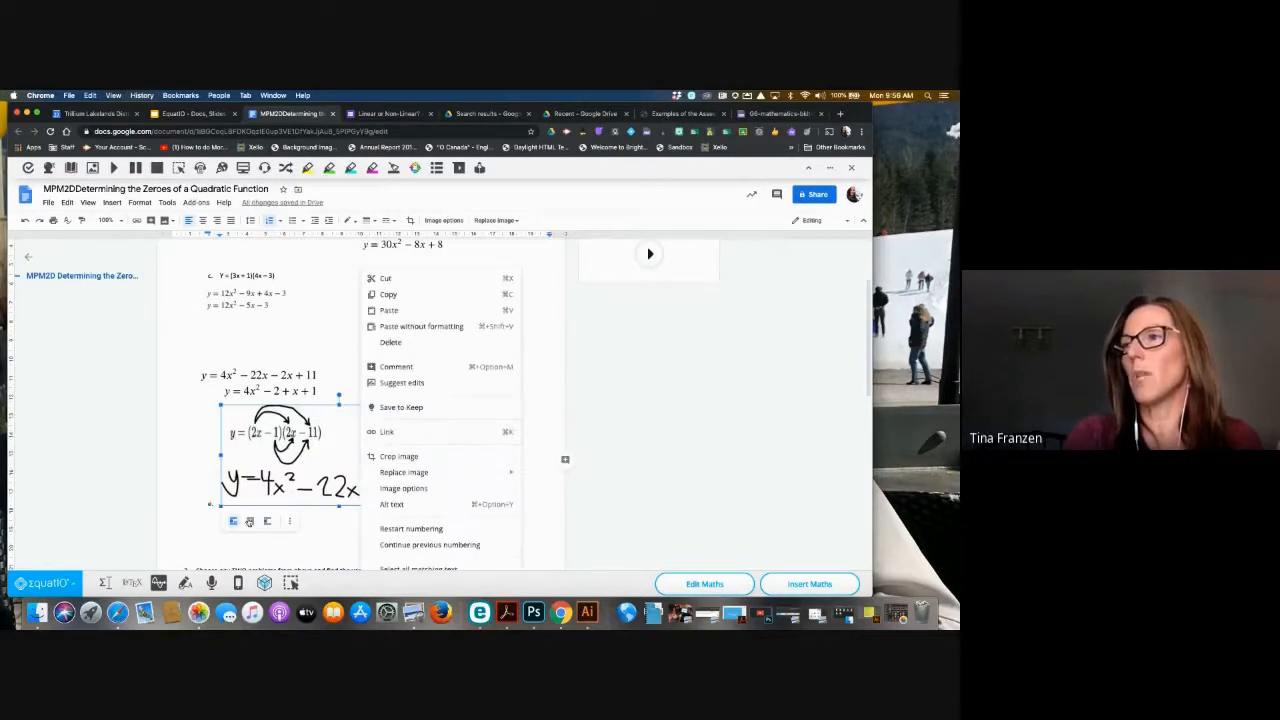
click(248, 522)
click(248, 522)
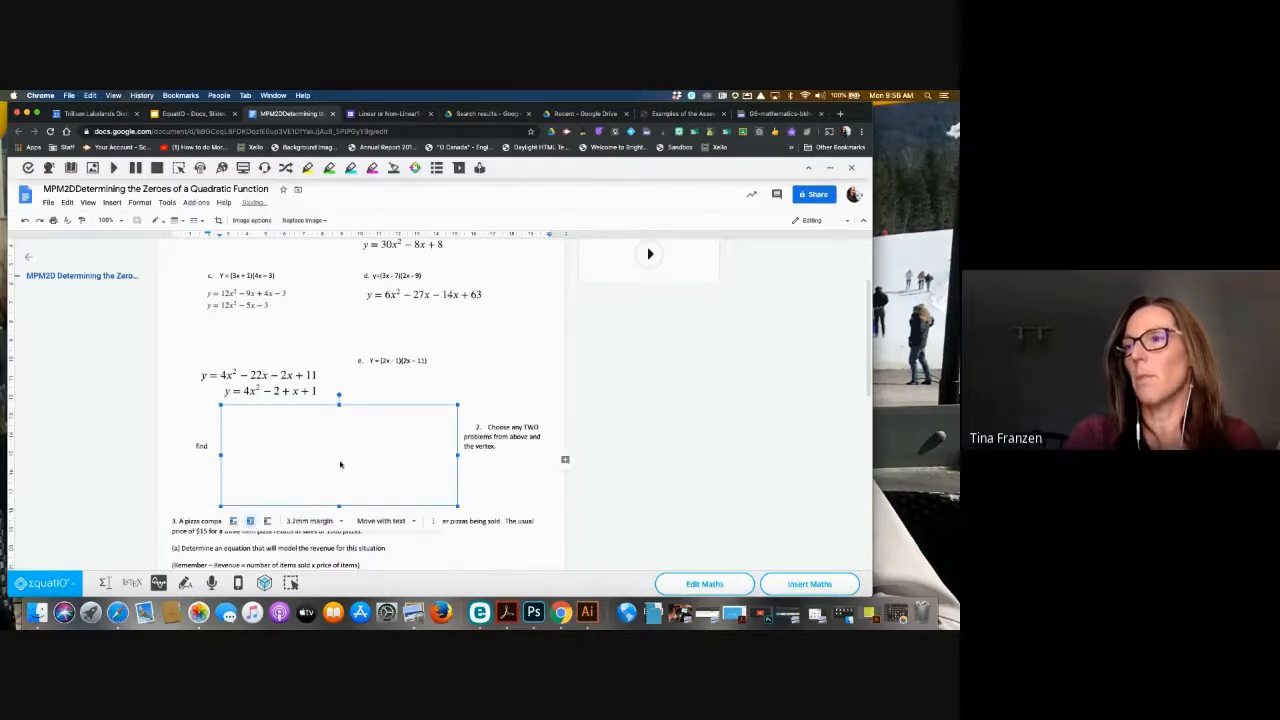
drag(339, 456, 437, 418)
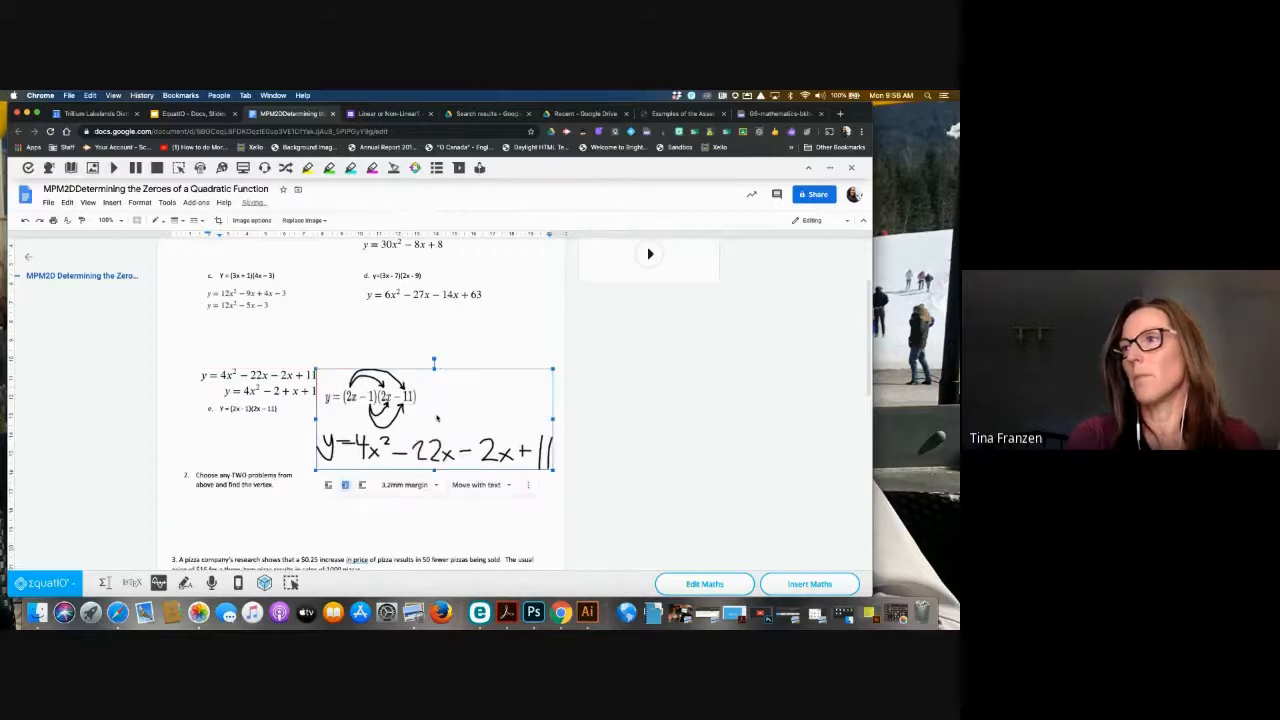
right_click(425, 416)
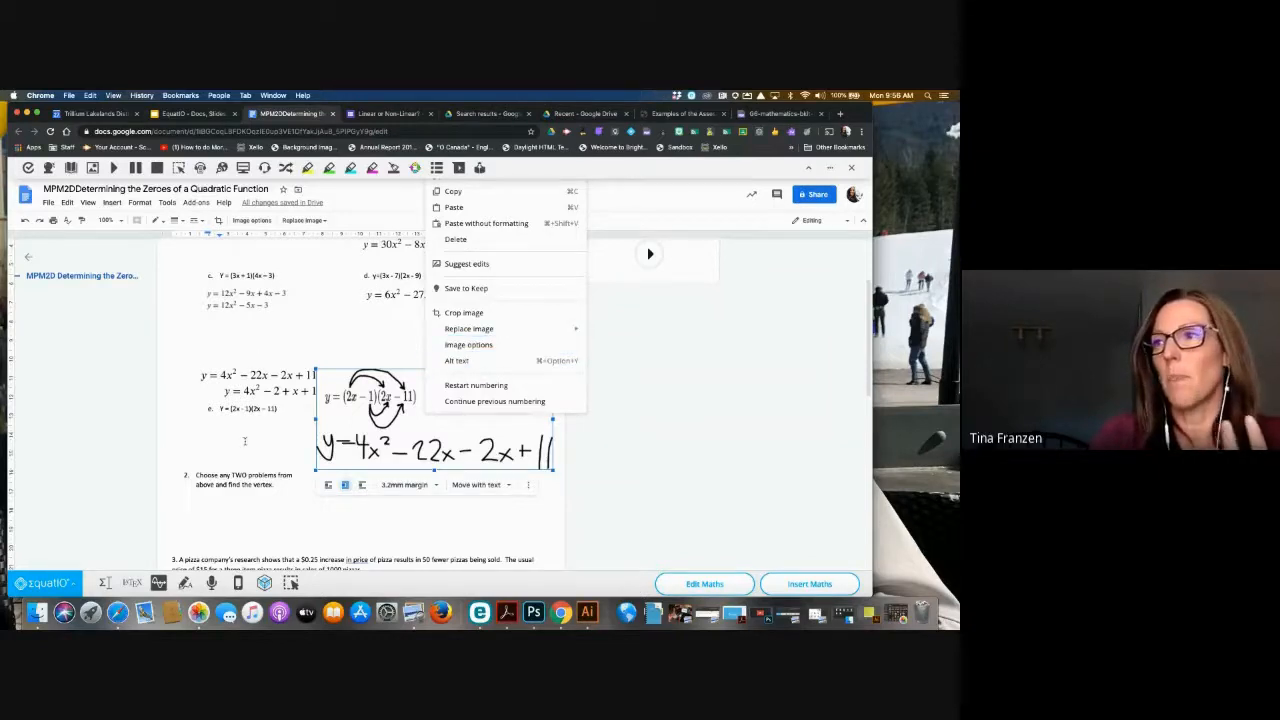
click(244, 440)
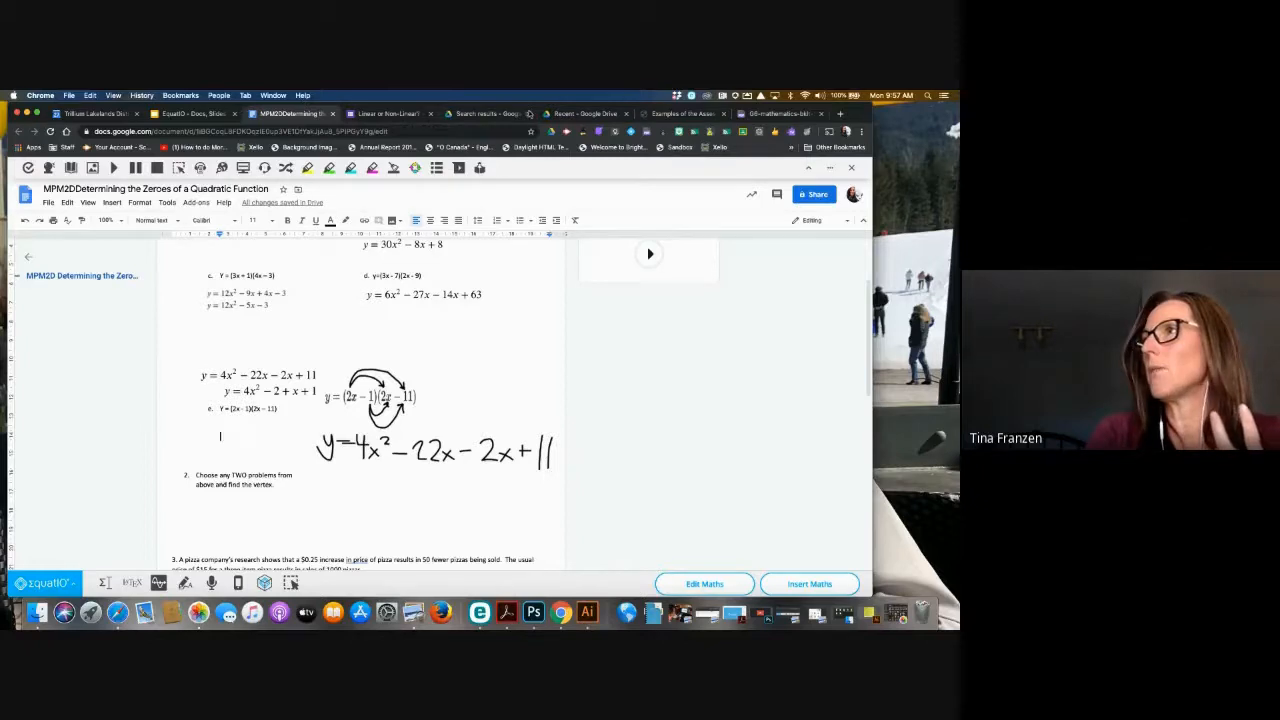
- Switch to the Adding Fractions (A) PDF in Google Drive and open it with Read&Write for Google Chrome
click(575, 113)
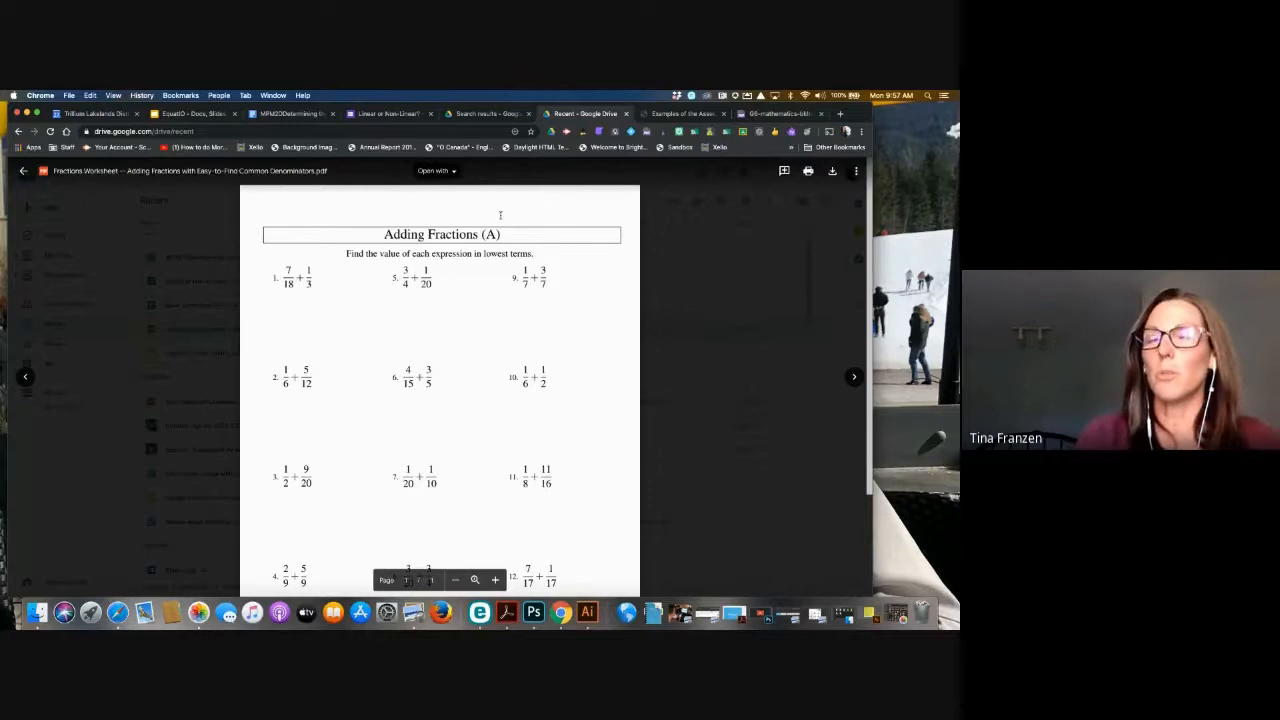
click(455, 173)
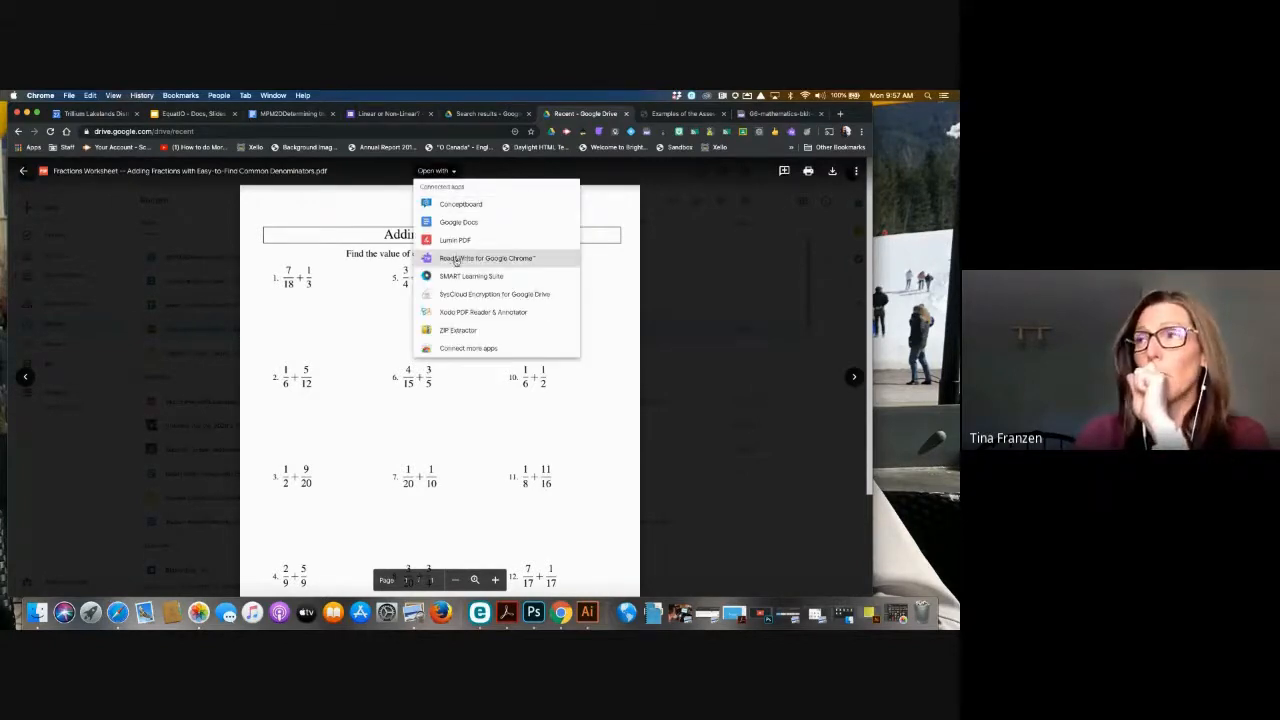
click(490, 260)
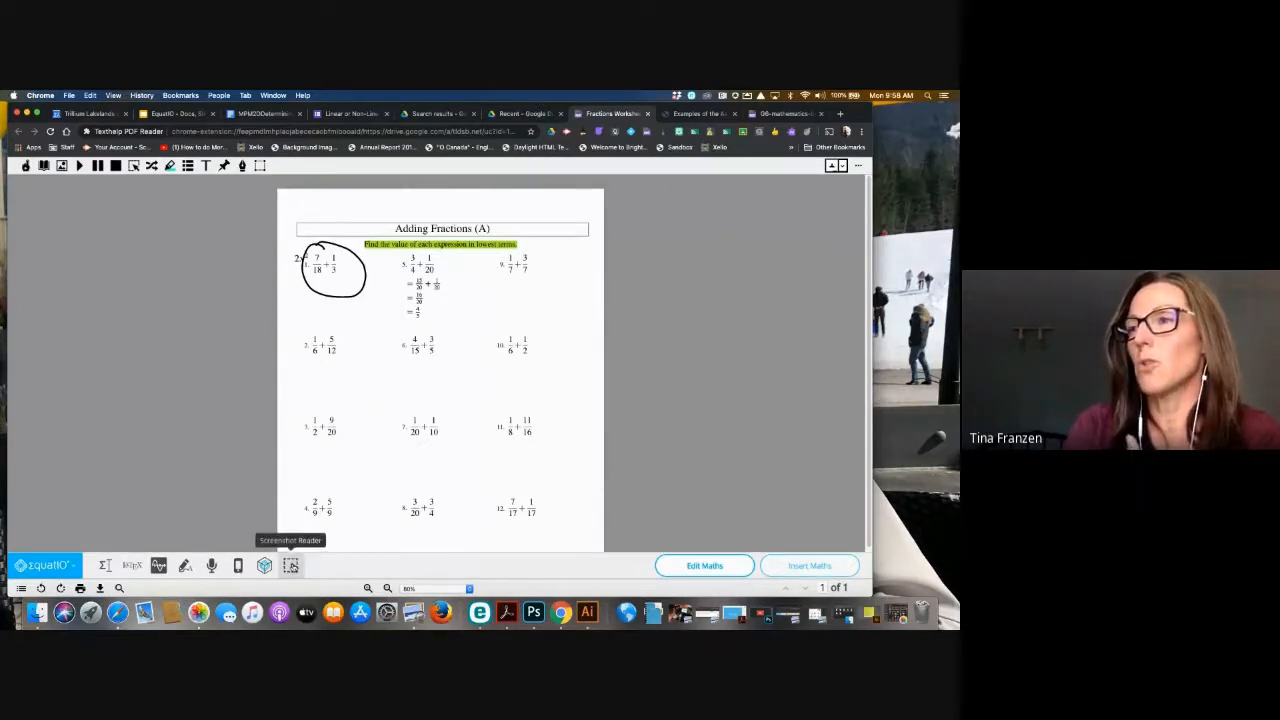
- Capture question 2's expression 1/6 + 5/12 with the Screenshot Reader and open it for editing with EquatIO
click(290, 566)
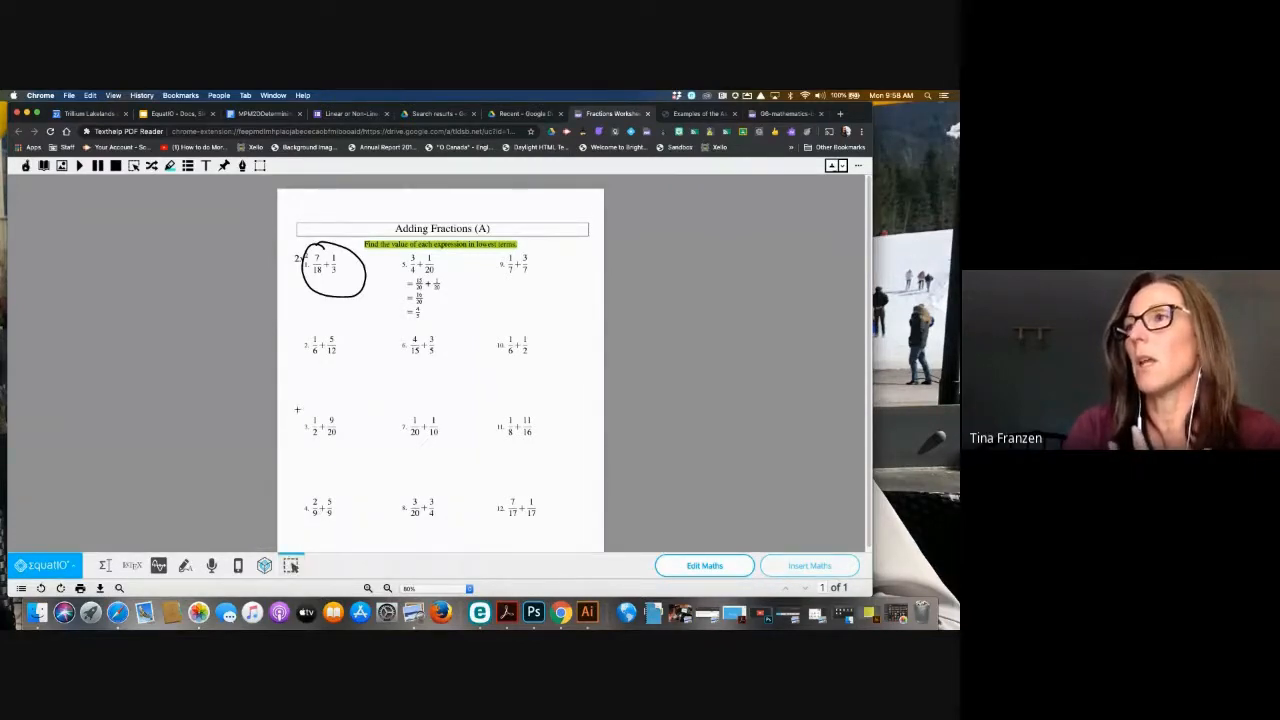
drag(310, 333, 345, 367)
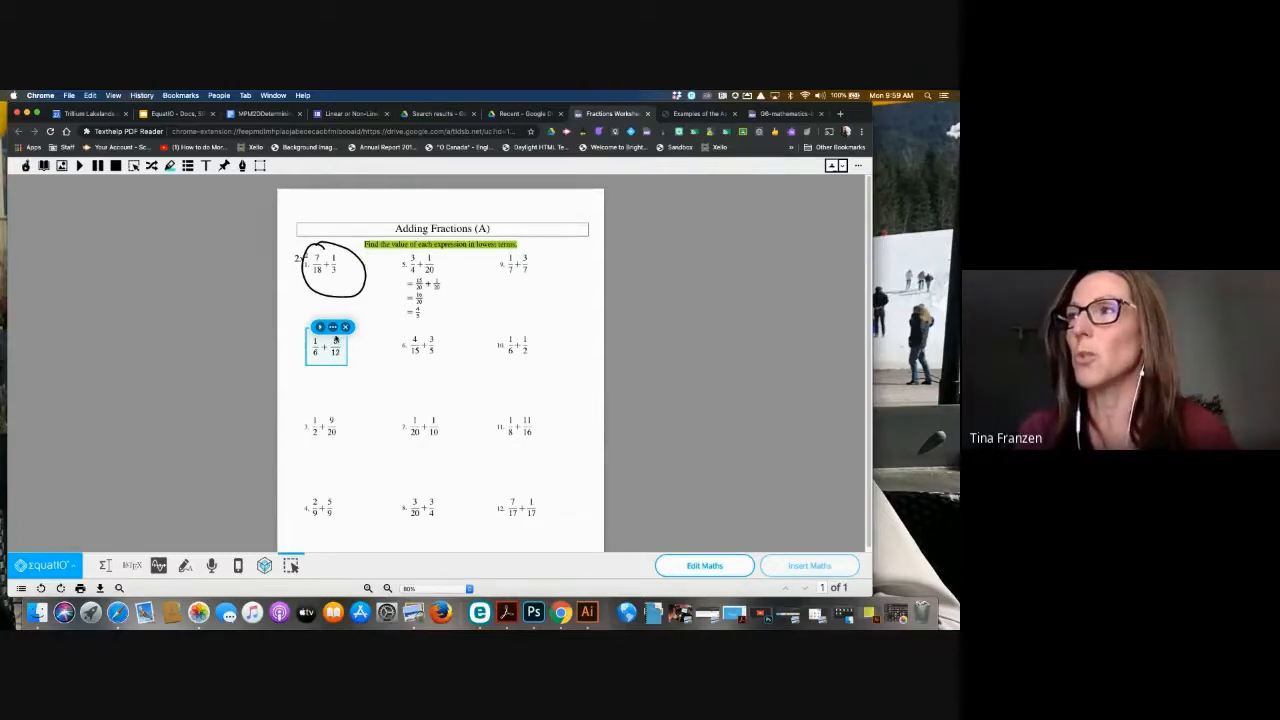
click(333, 327)
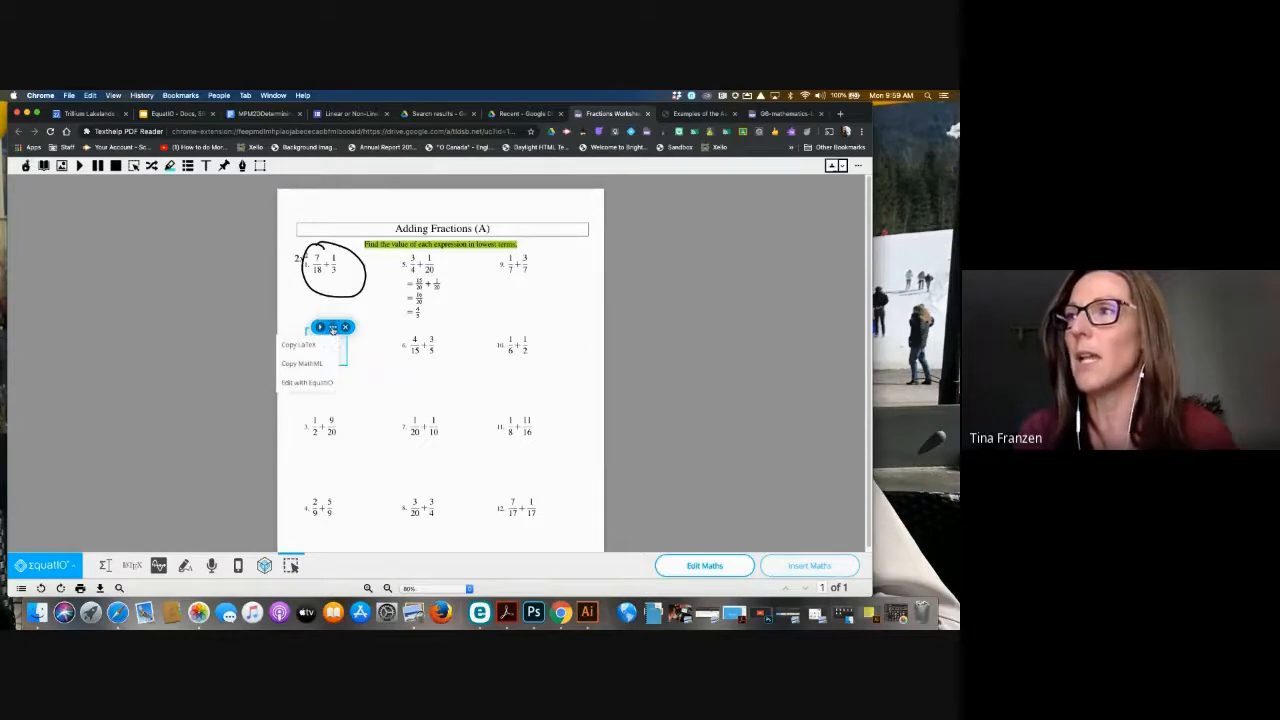
click(298, 384)
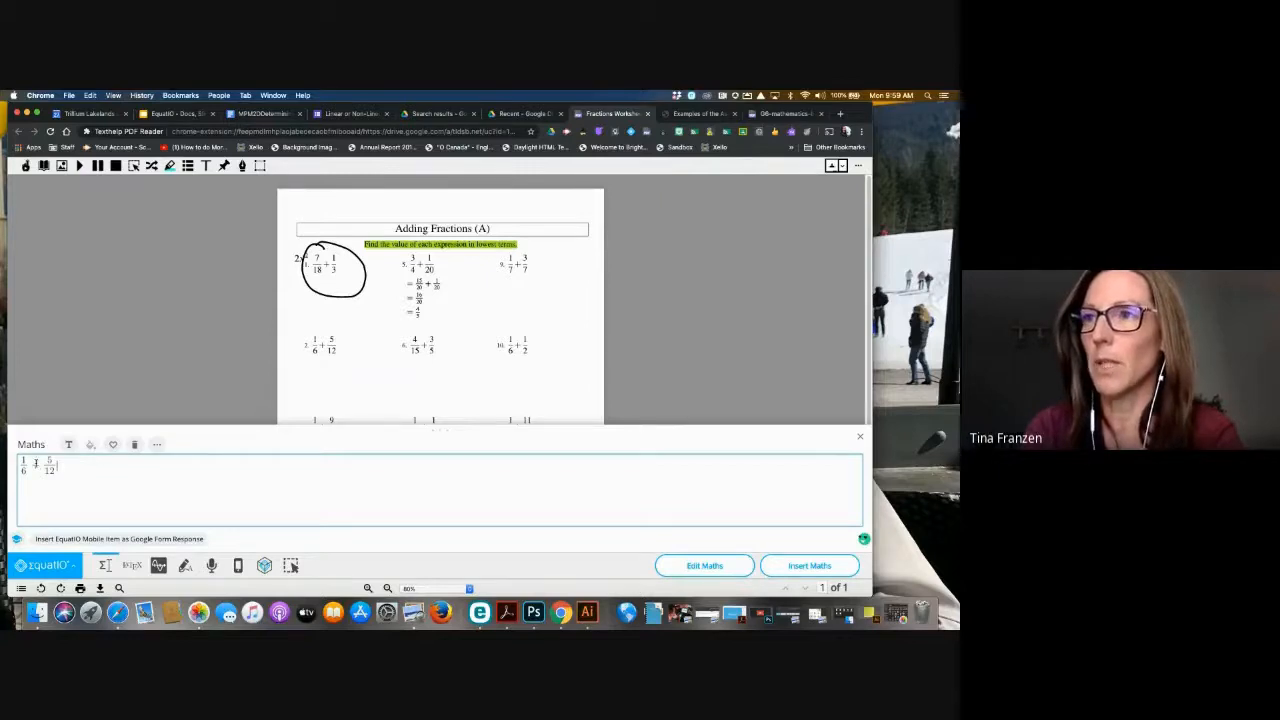
- Change the captured expression to = 2/12 + 5/12 in the equation editor
drag(23, 461, 80, 478)
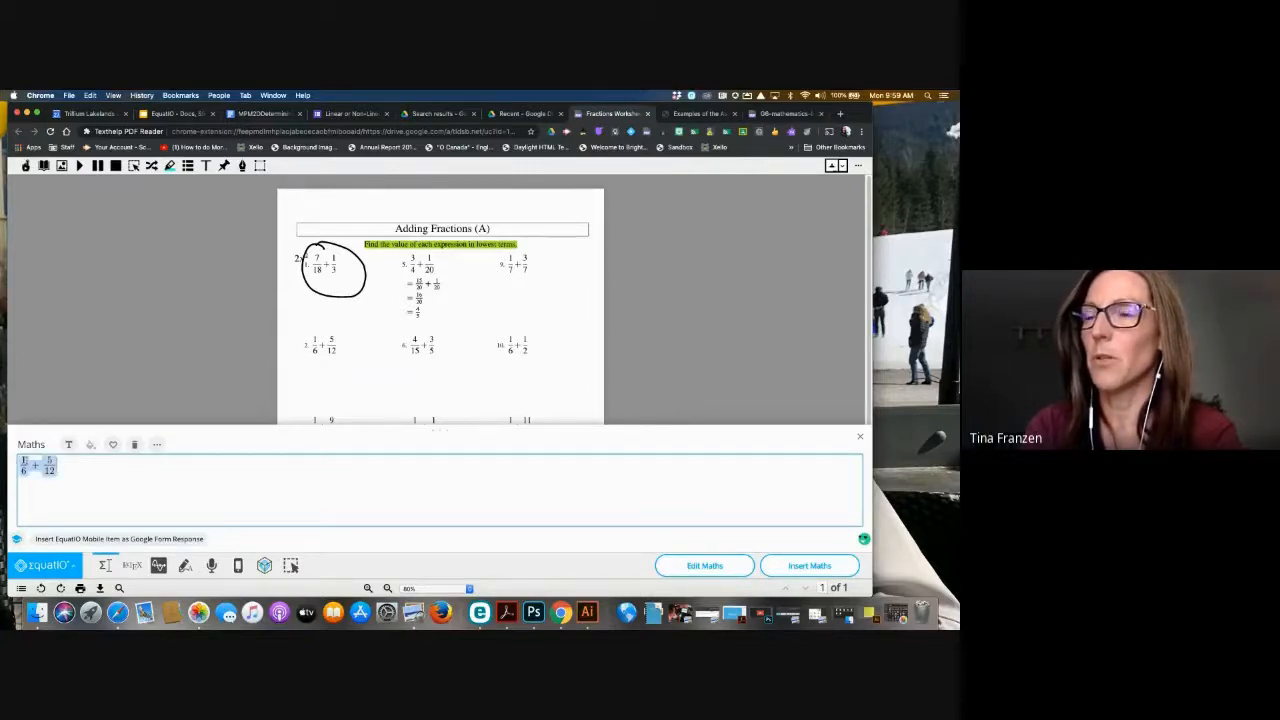
click(98, 497)
click(25, 460)
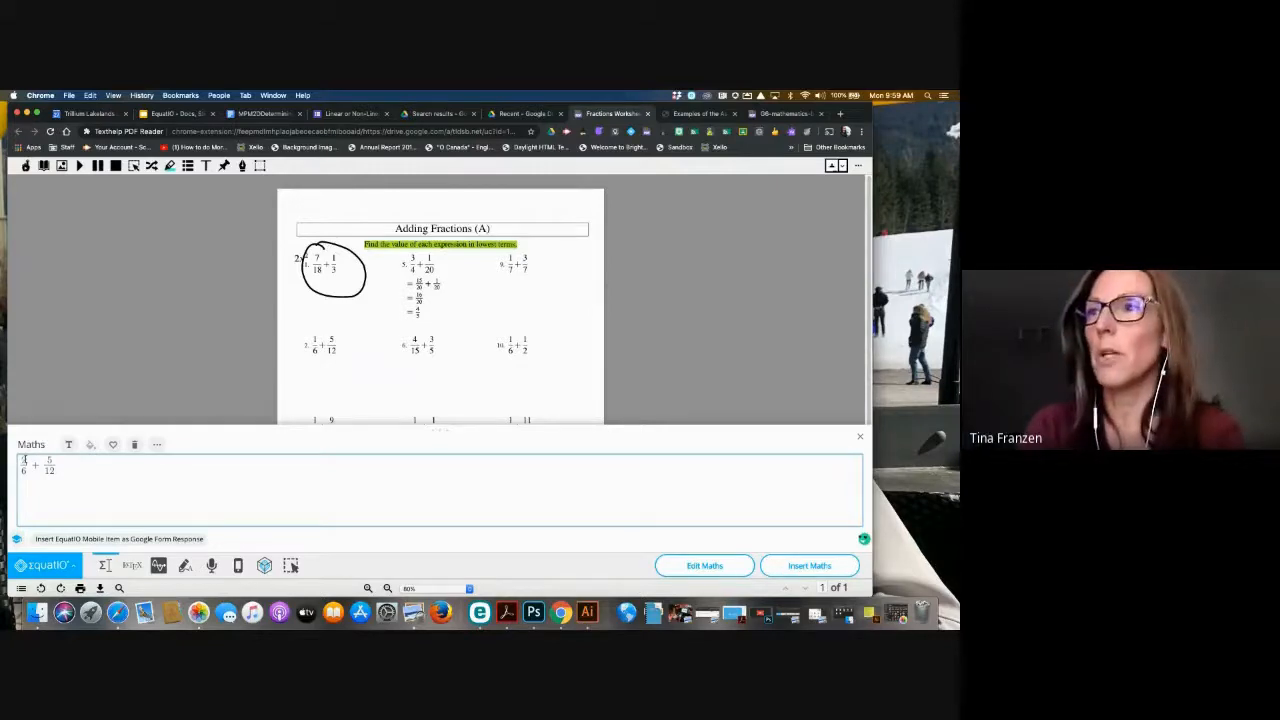
key(BackSpace)
text(2)
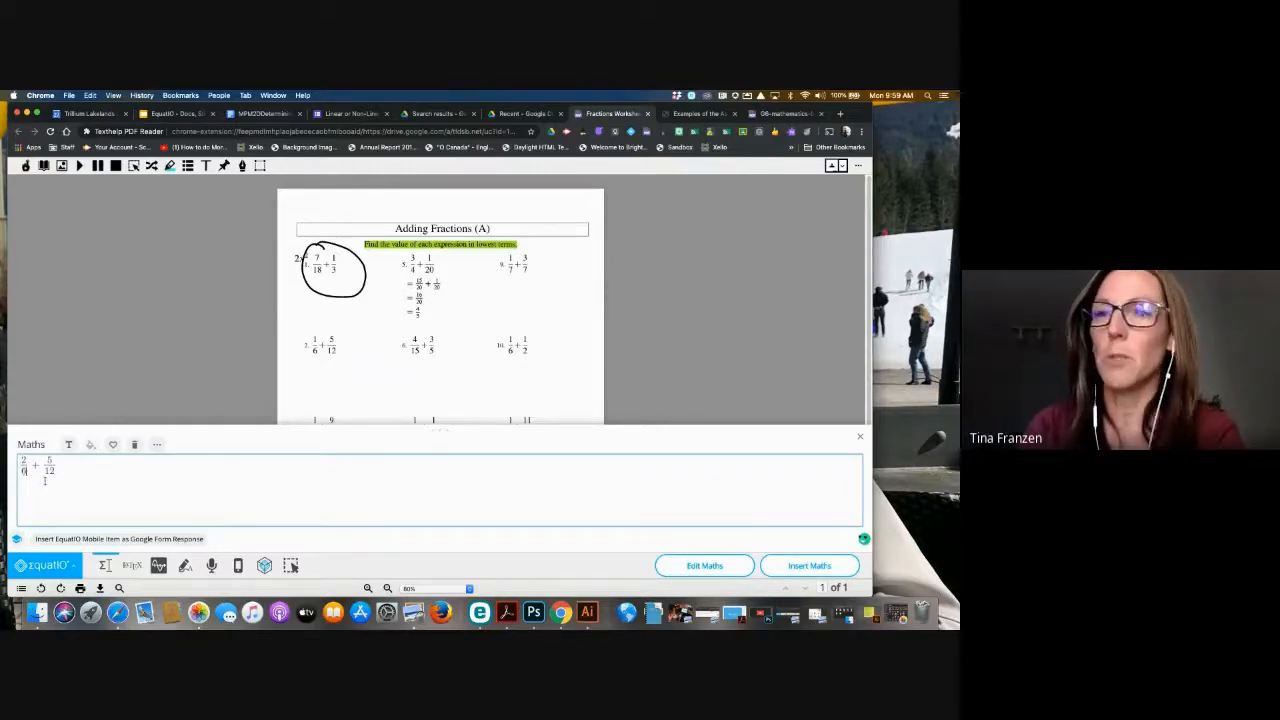
key(BackSpace)
text(12)
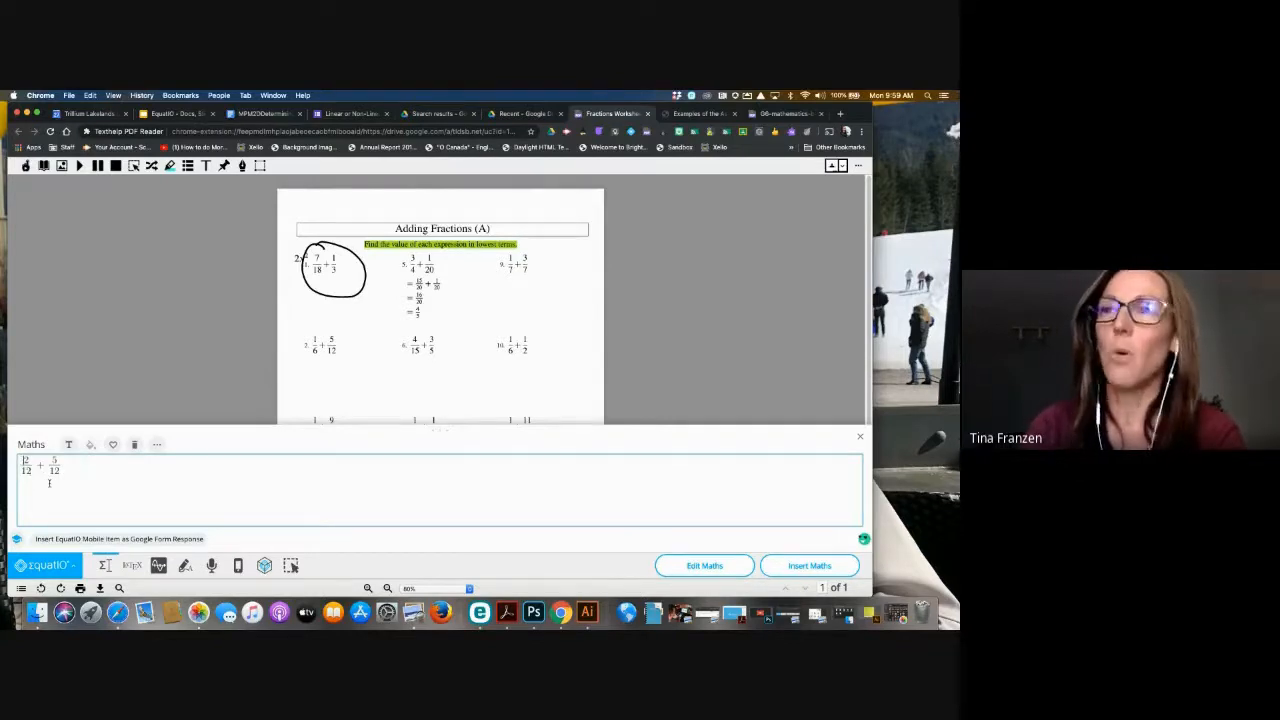
text(=)
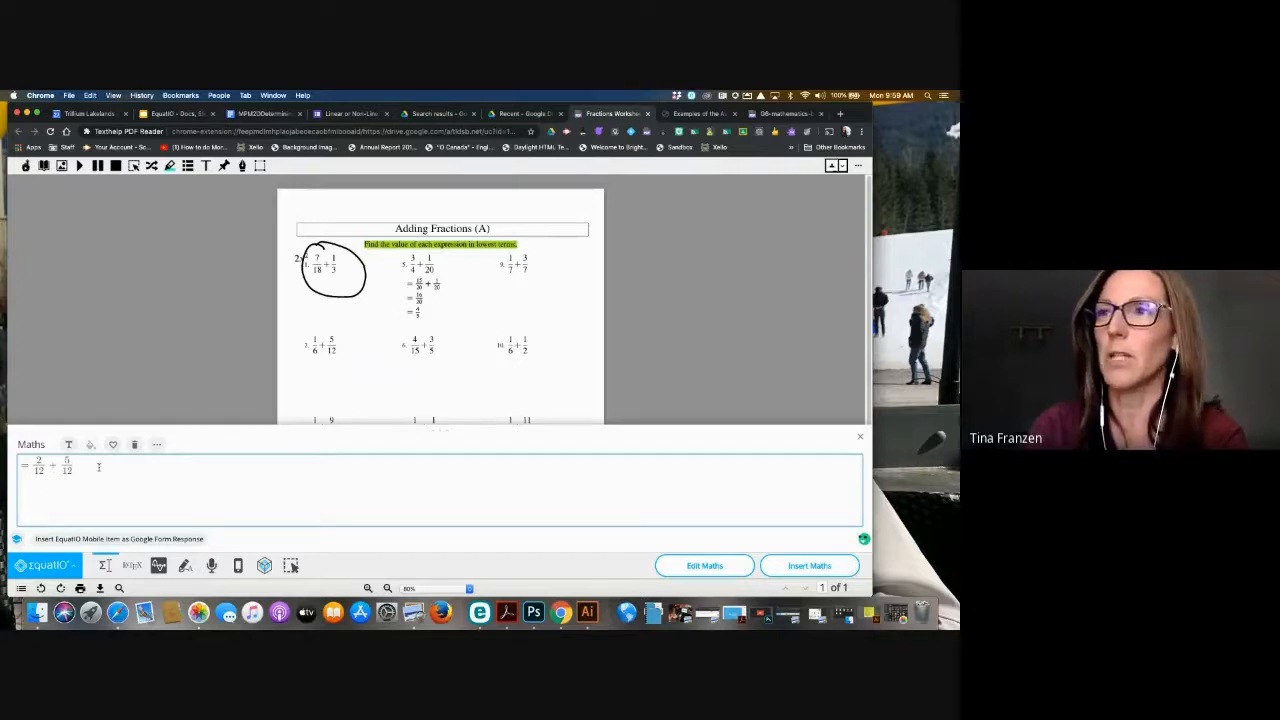
- Add a second line reading = 7/12 to the solution in the equation editor
key(Return)
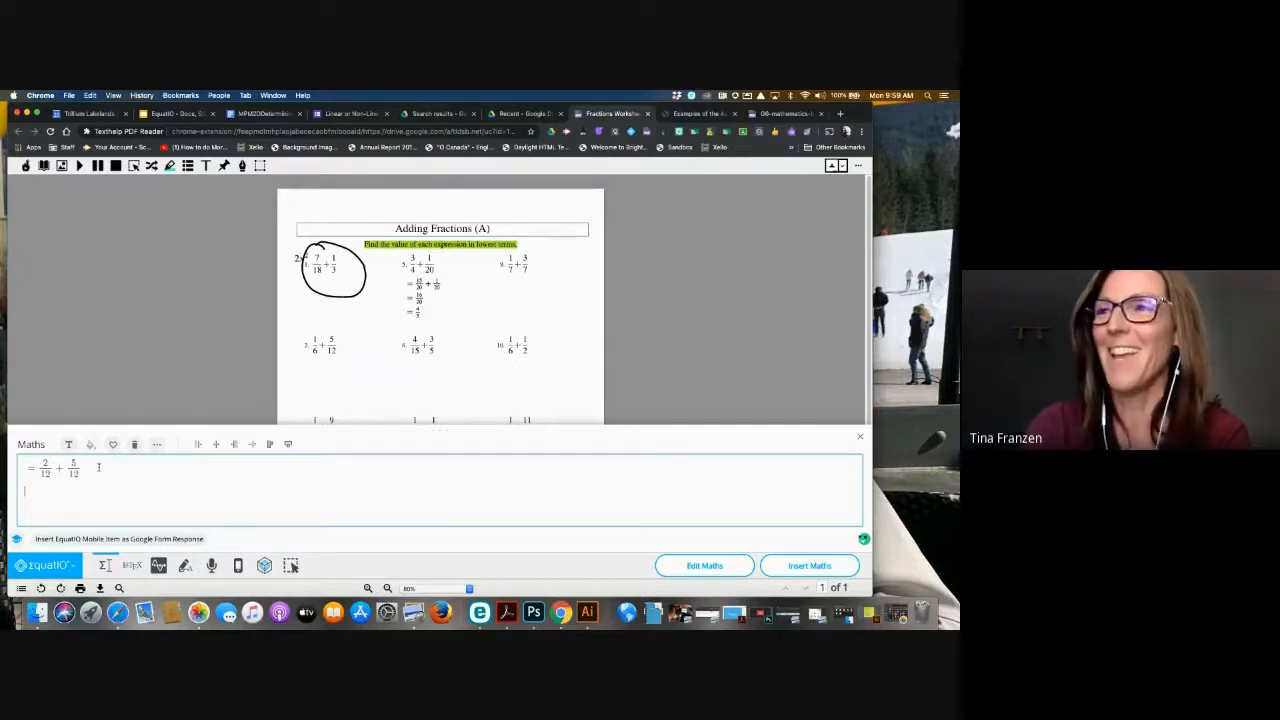
text(= 7)
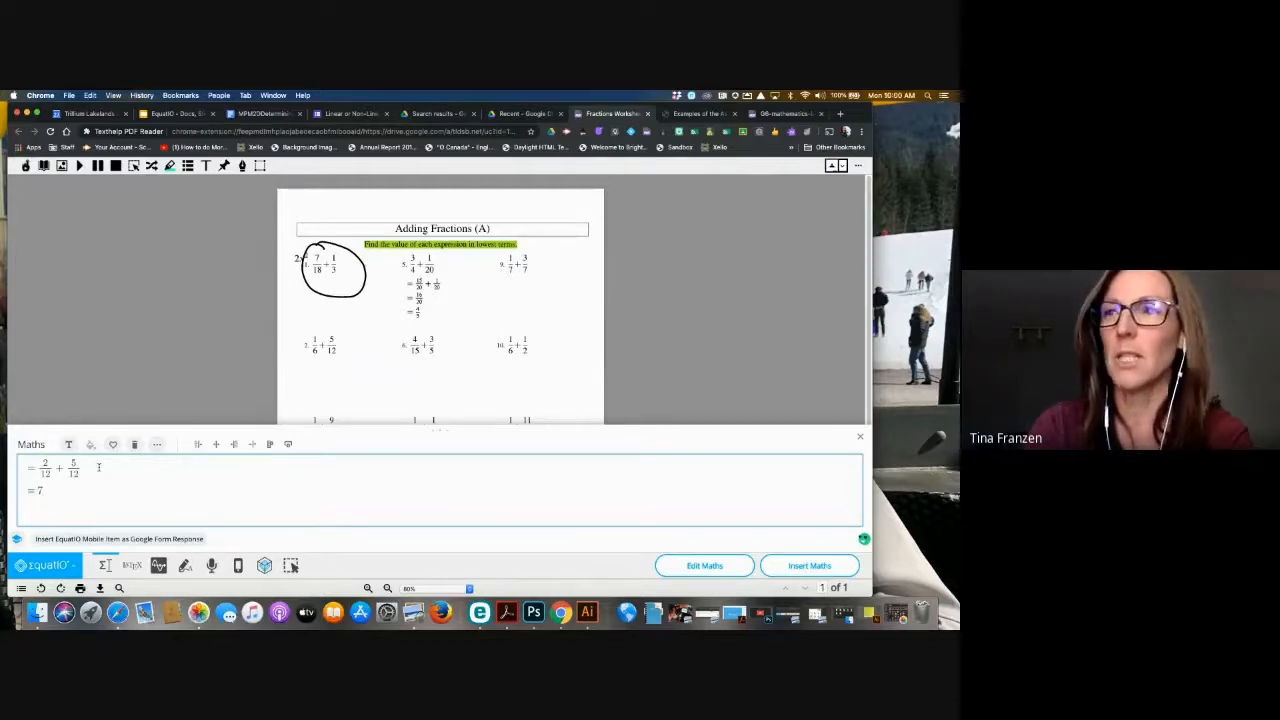
text(/12)
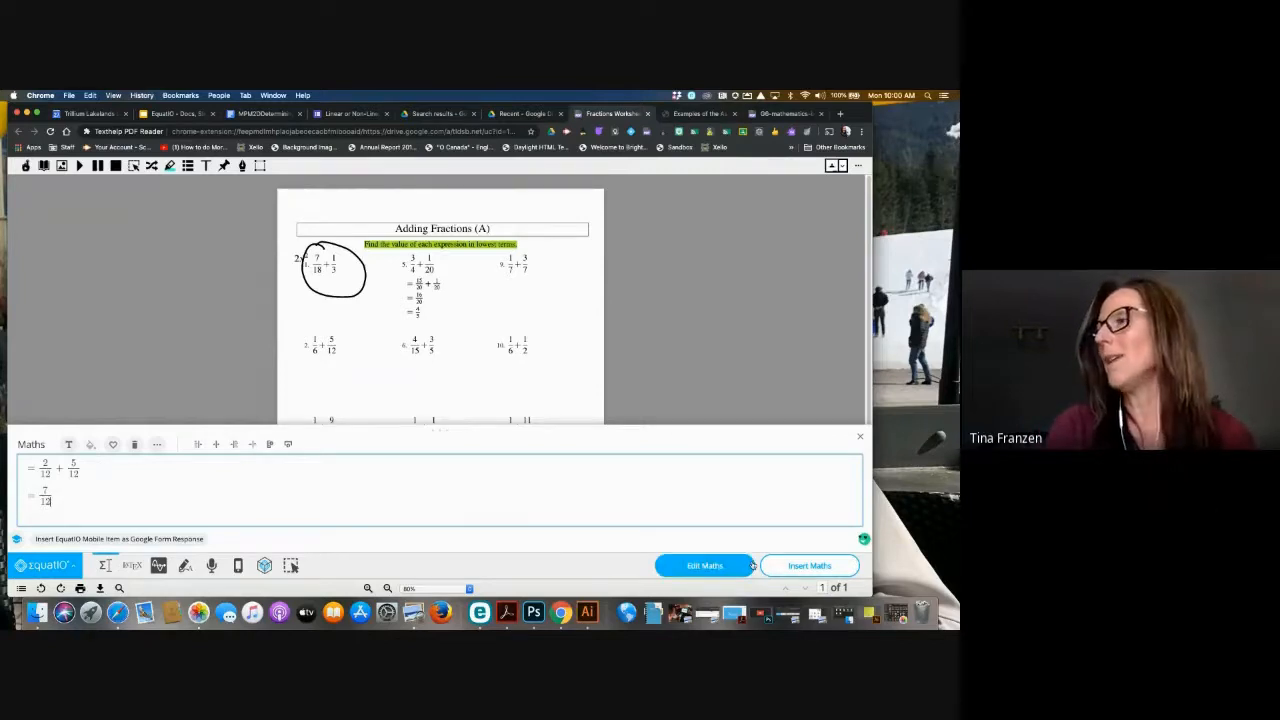
- Insert the two-line solution into the PDF, place it under question 2 and shrink it to fit above question 3
click(809, 565)
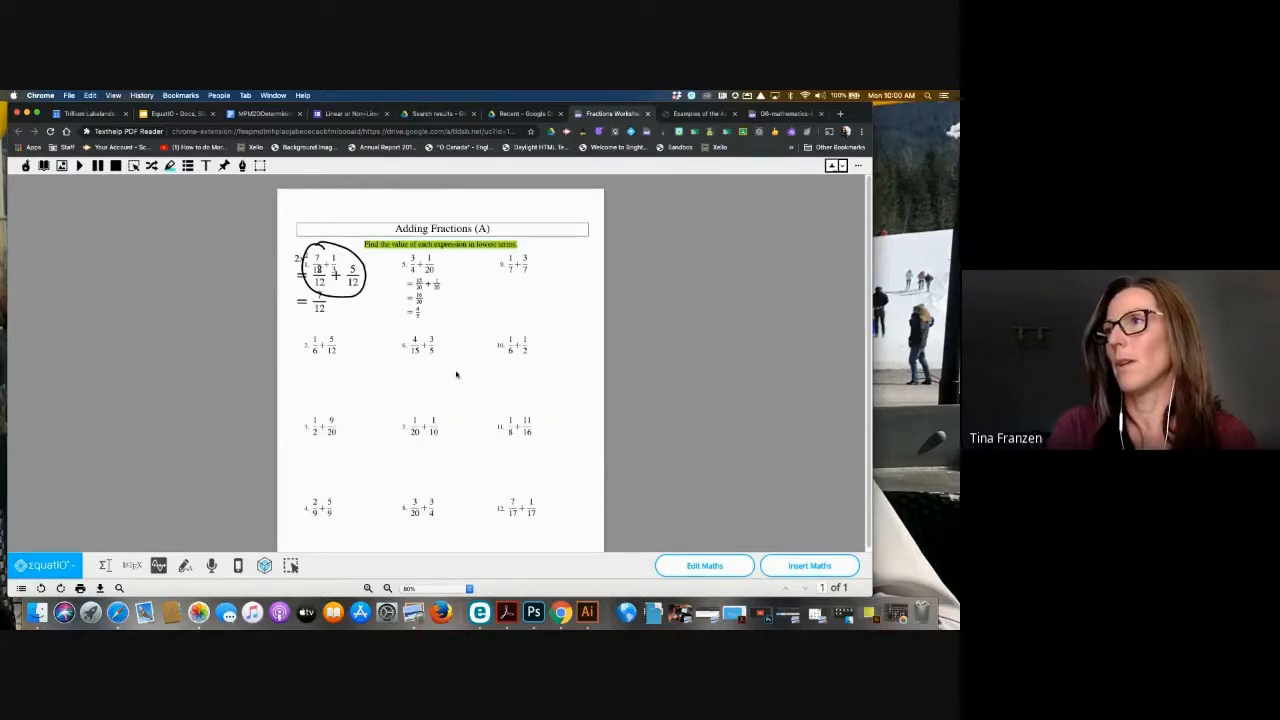
click(317, 302)
drag(319, 303, 323, 390)
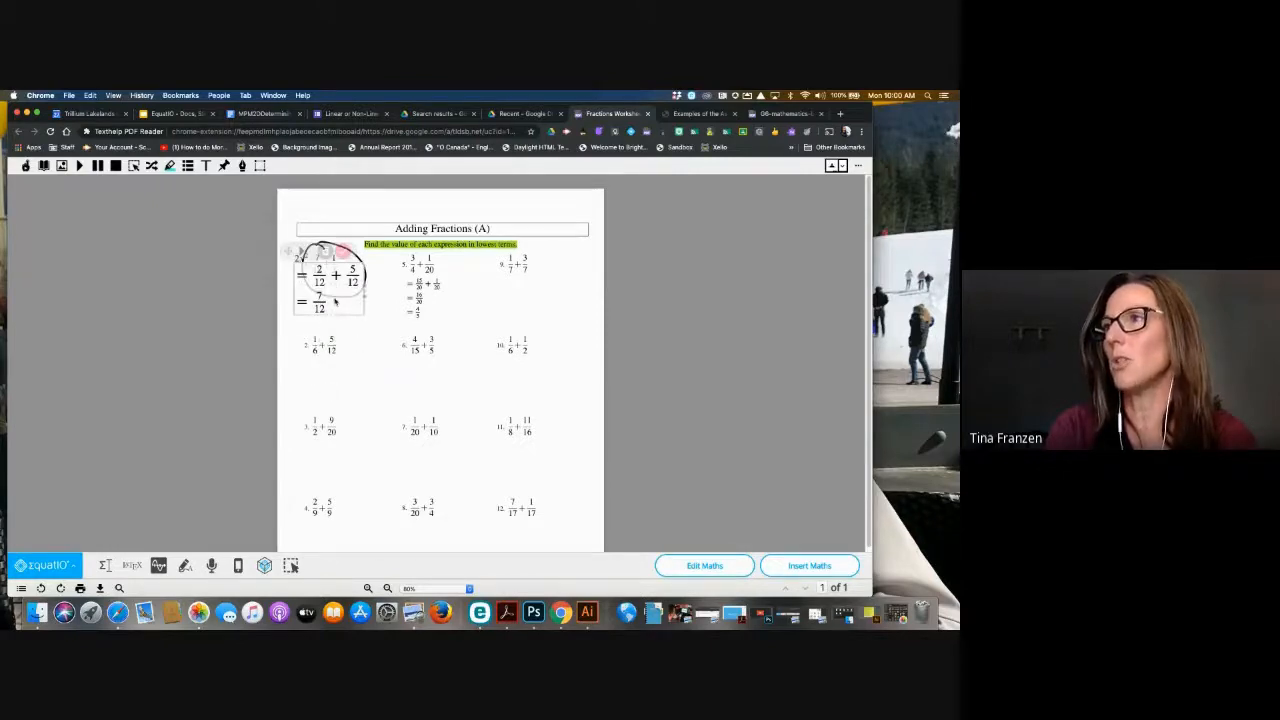
drag(287, 254, 296, 357)
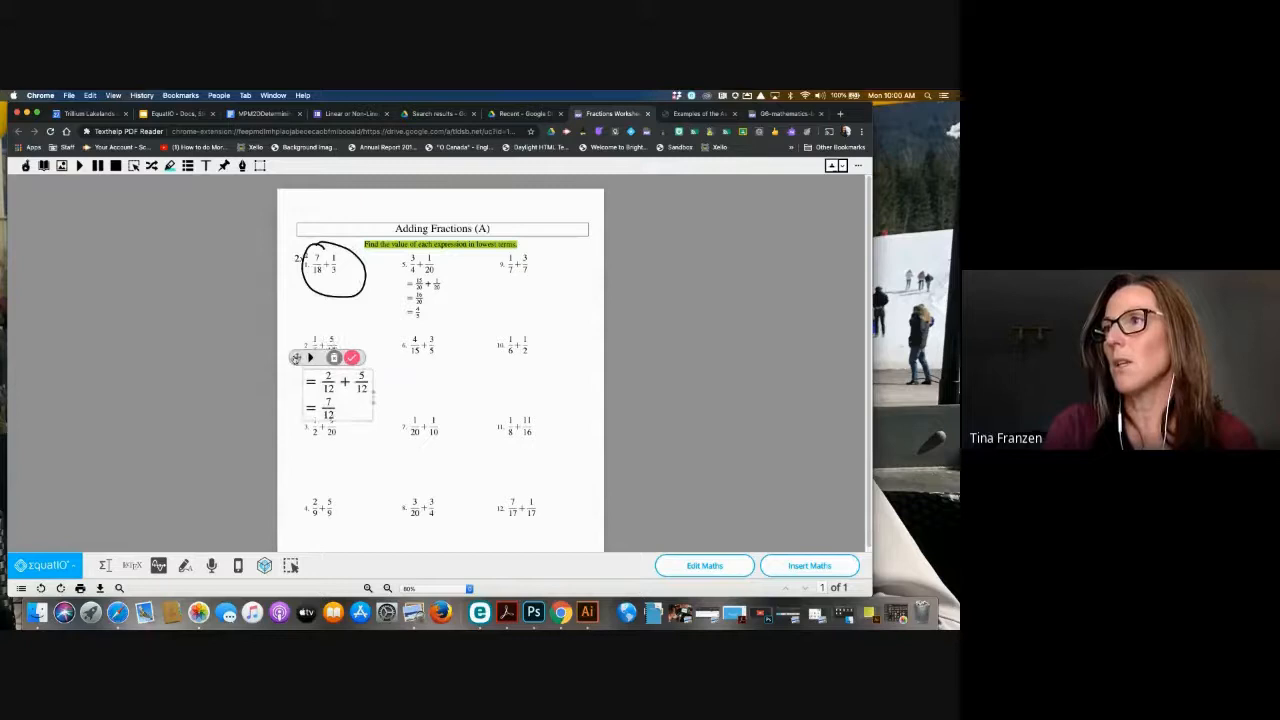
drag(372, 402, 357, 398)
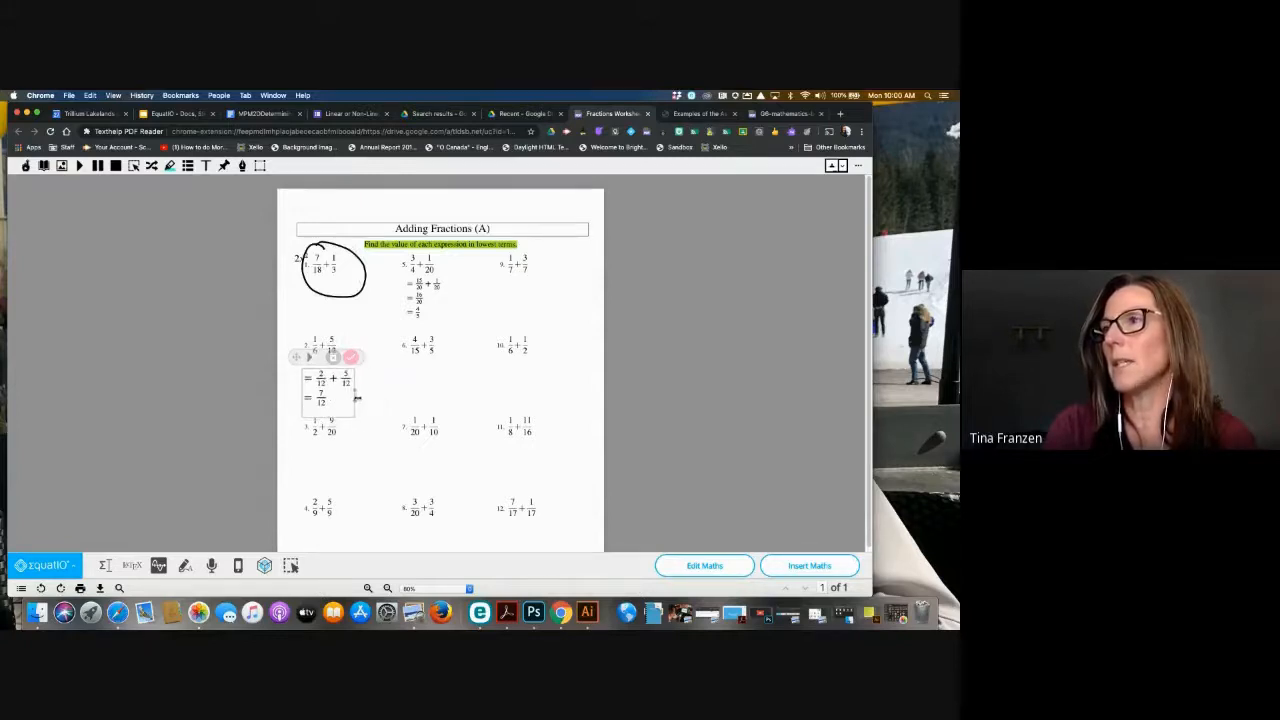
click(352, 358)
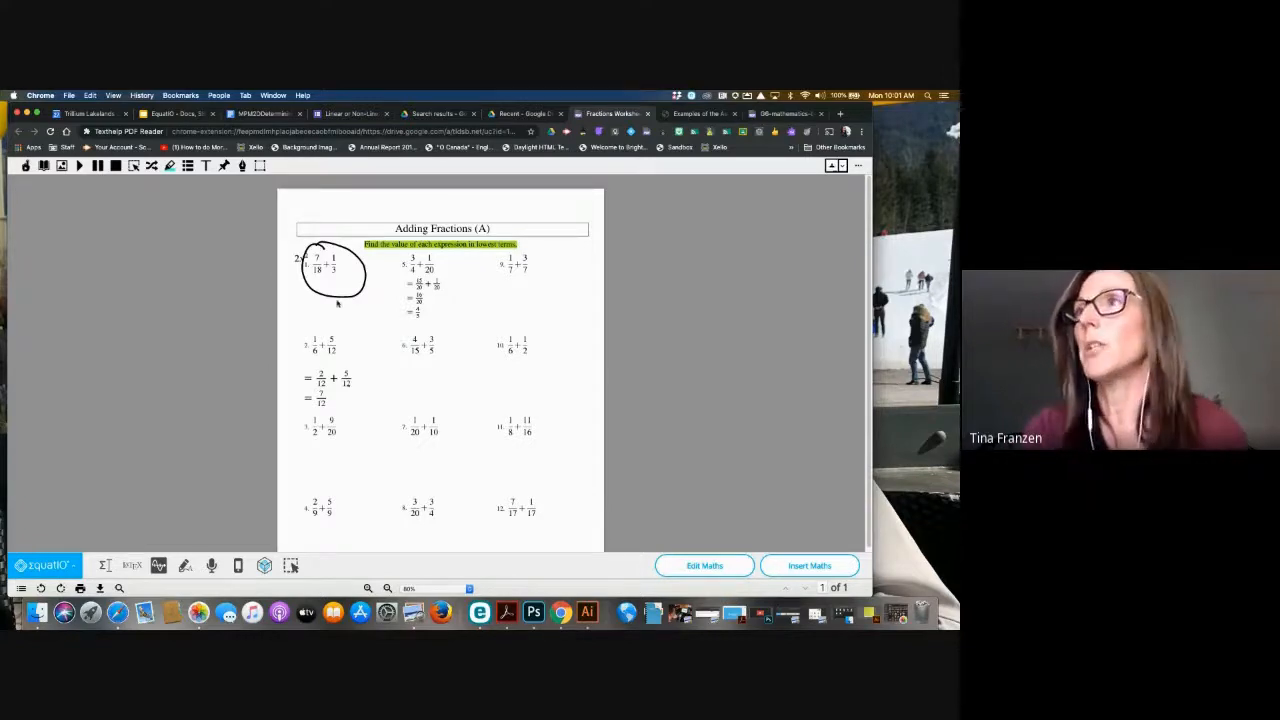
- Switch to the EquatIO slide presentation
click(176, 114)
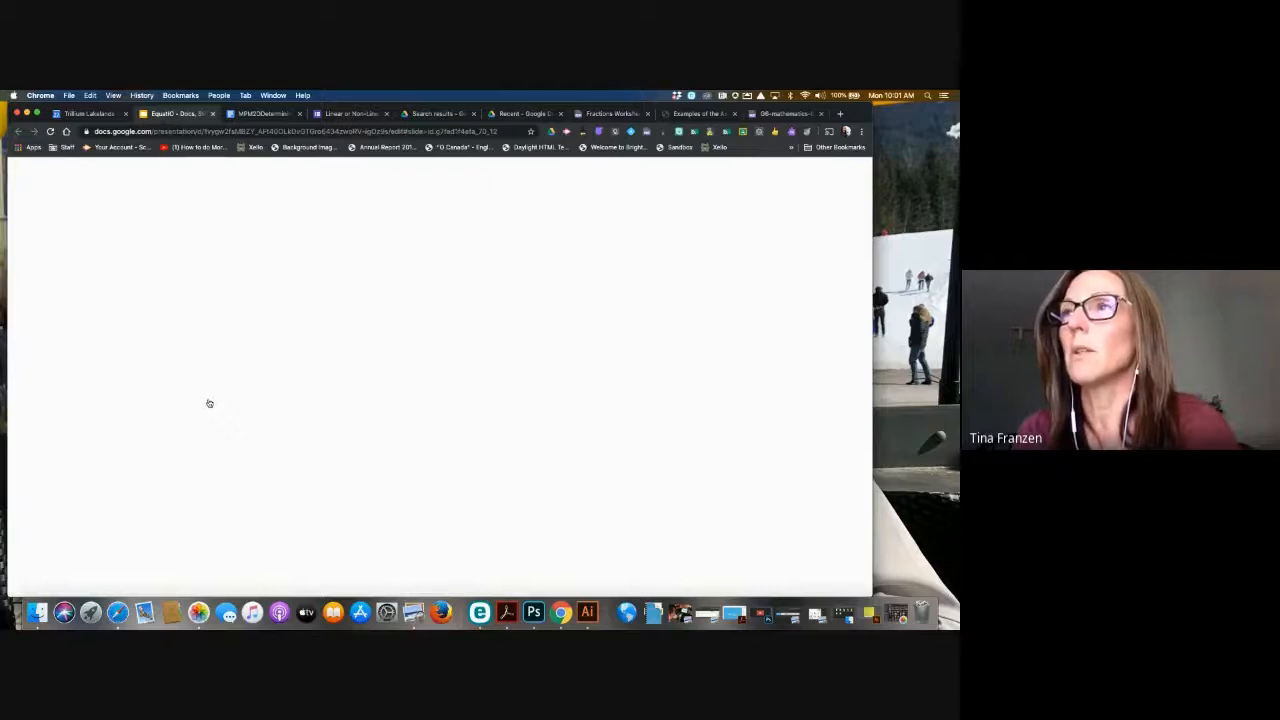